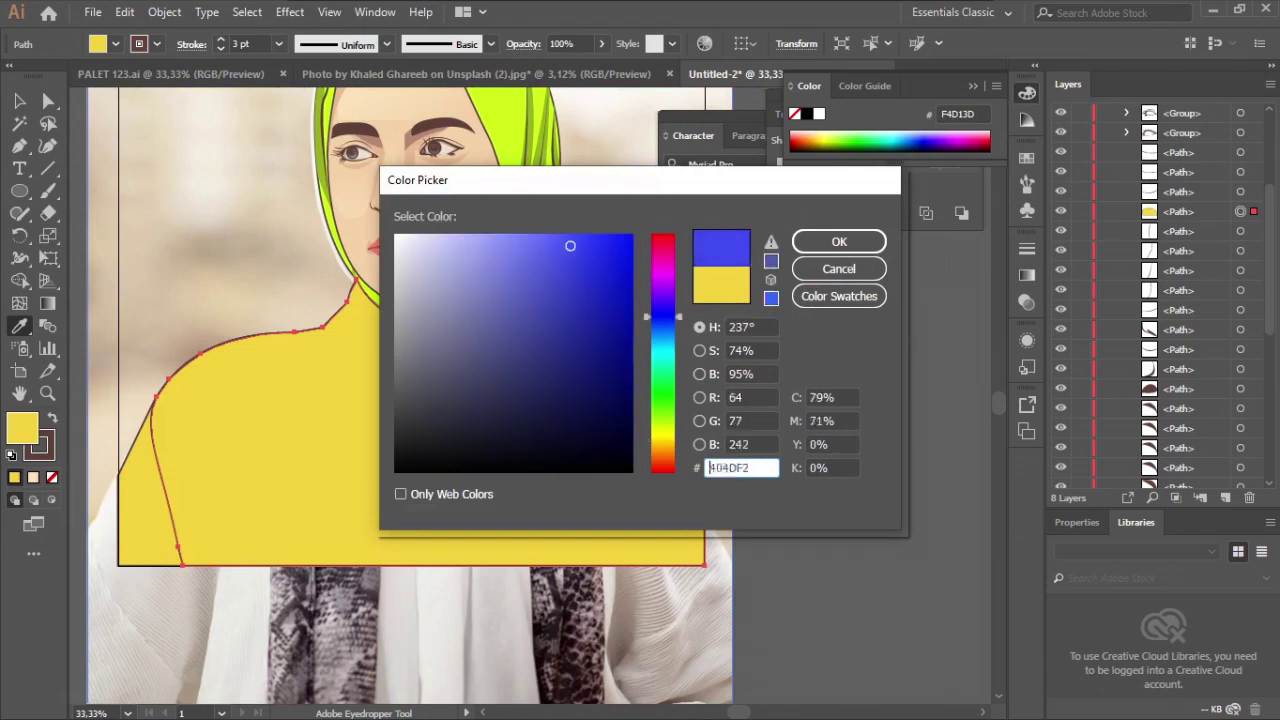
- Fill the large scarf path with blue 1F2CCC and move it from the LINE layer into Layer 1, behind the yellow garment
key(v)
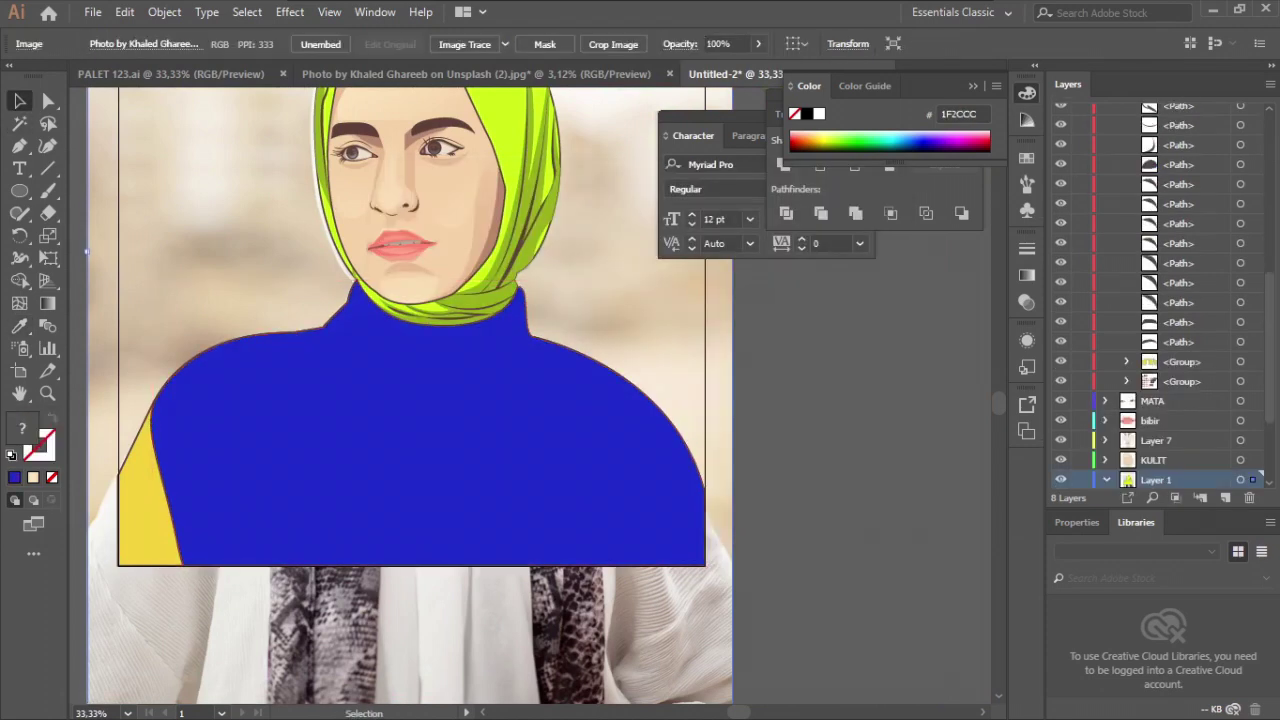
right_click(248, 460)
click(500, 437)
scroll(1180, 300, down, 10)
drag(1180, 243, 1180, 449)
click(850, 420)
scroll(410, 395, up, 3)
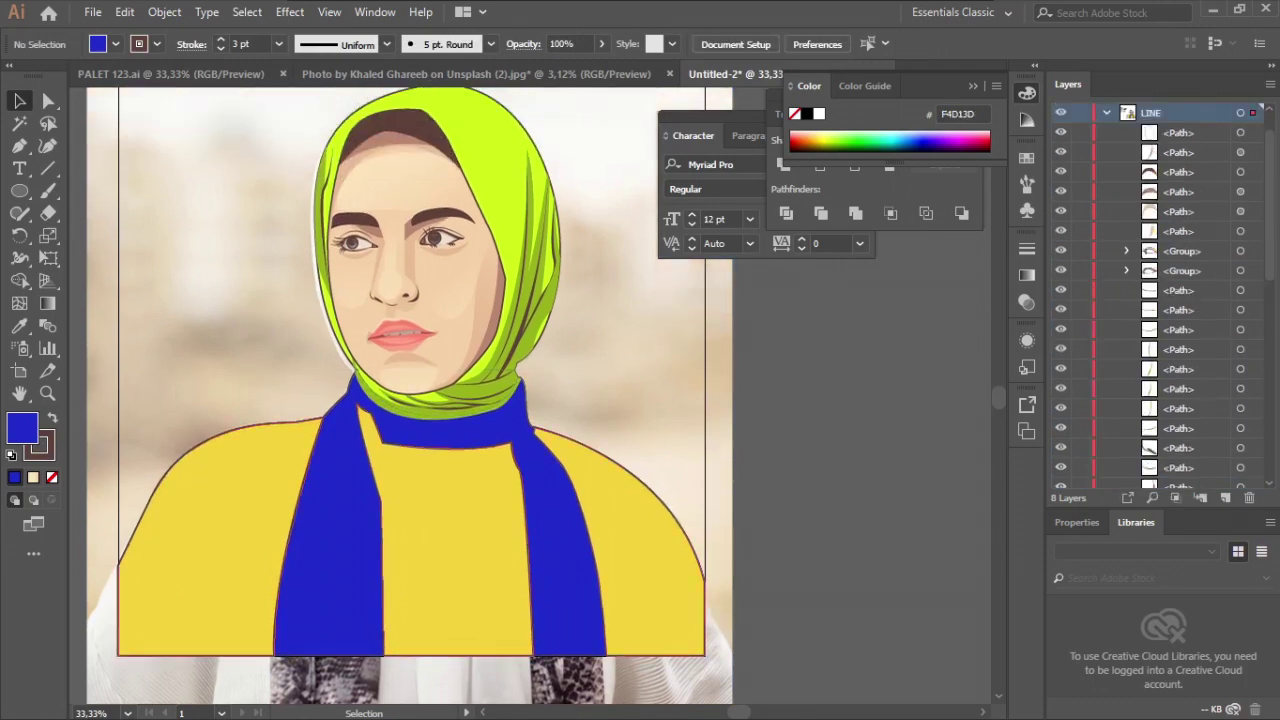
- Hide the blue scarf path and move the yellow garment group from the LINE layer into Layer 1, above the lime hijab path
click(383, 580)
scroll(383, 580, down, 2)
scroll(410, 395, down, 2)
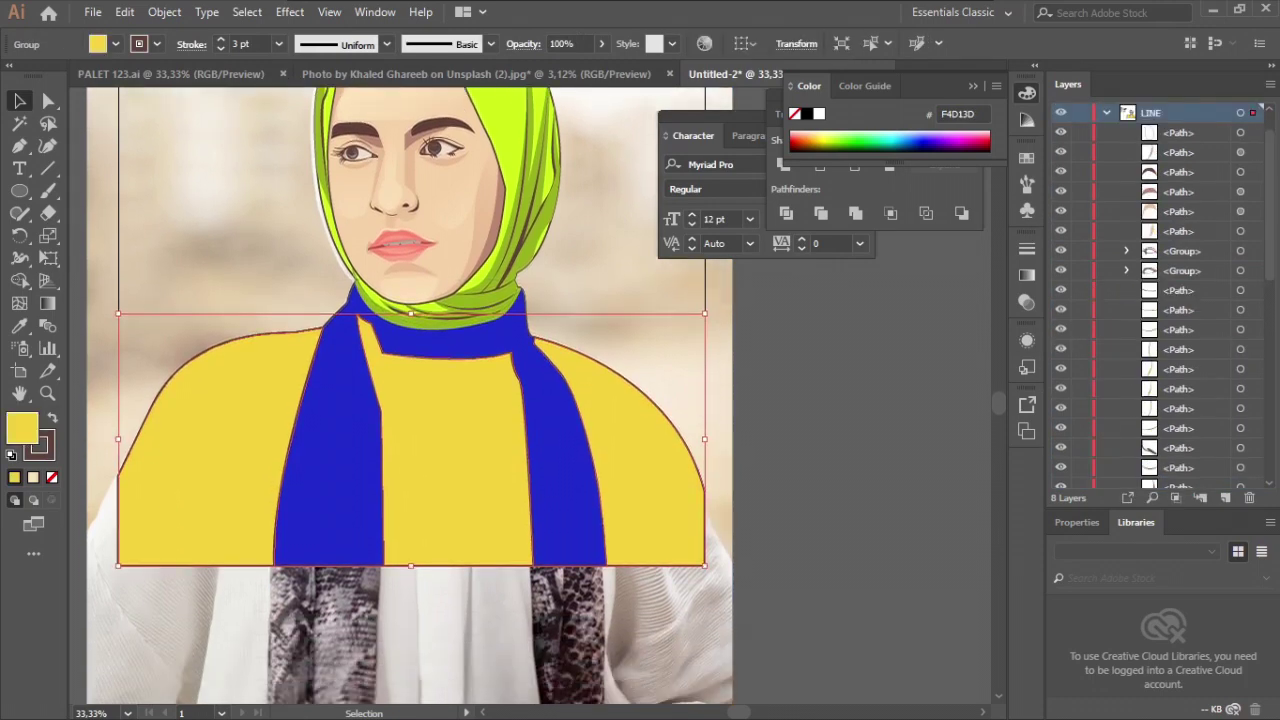
scroll(1160, 300, up, 5)
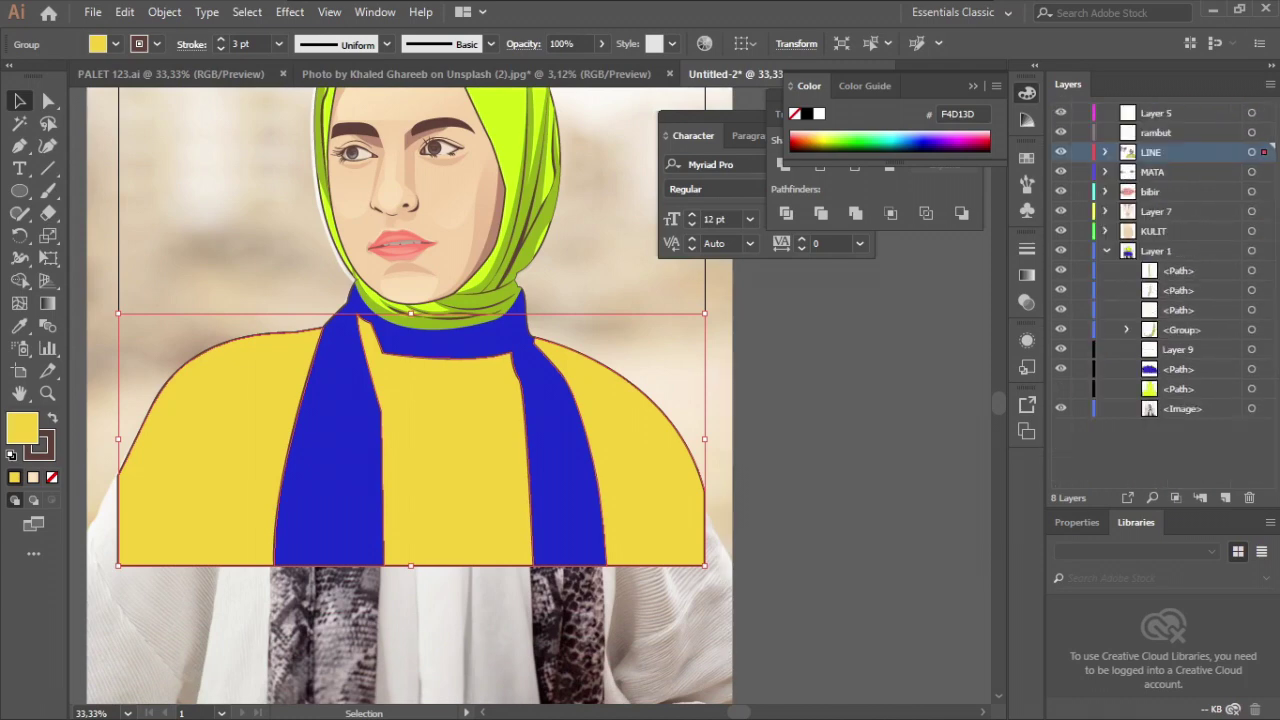
click(1061, 369)
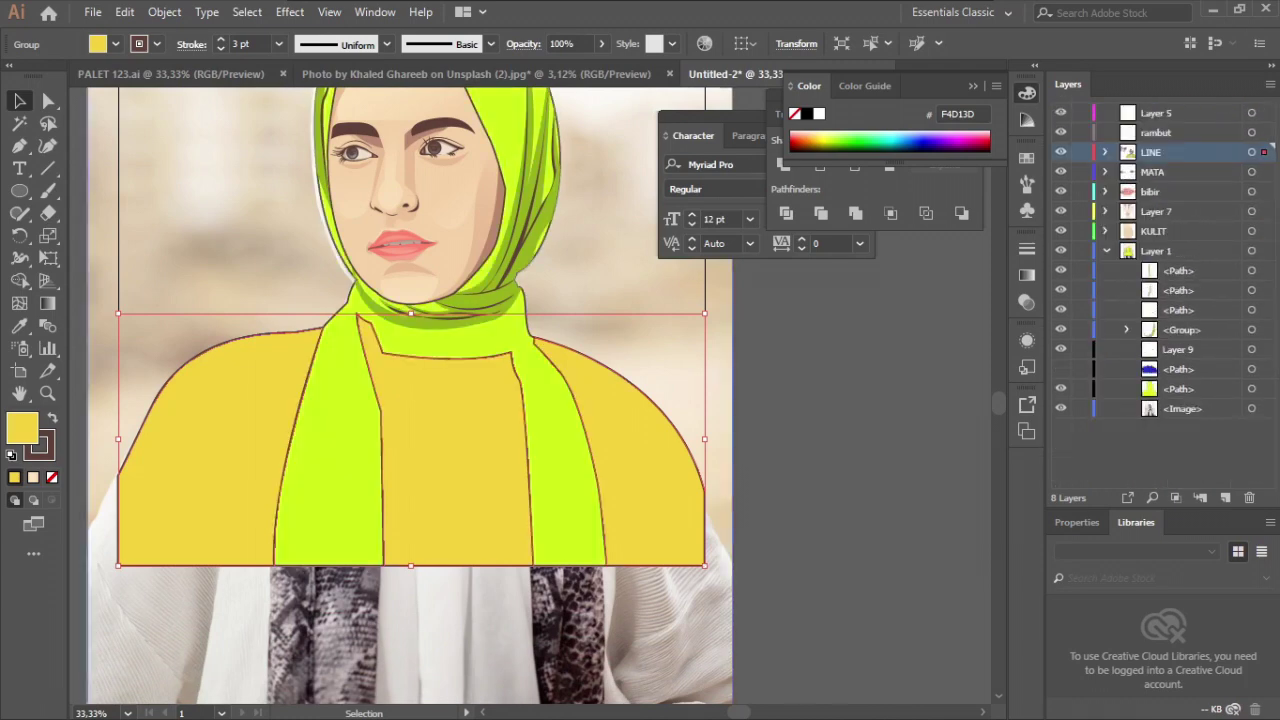
click(840, 420)
click(655, 460)
click(1105, 152)
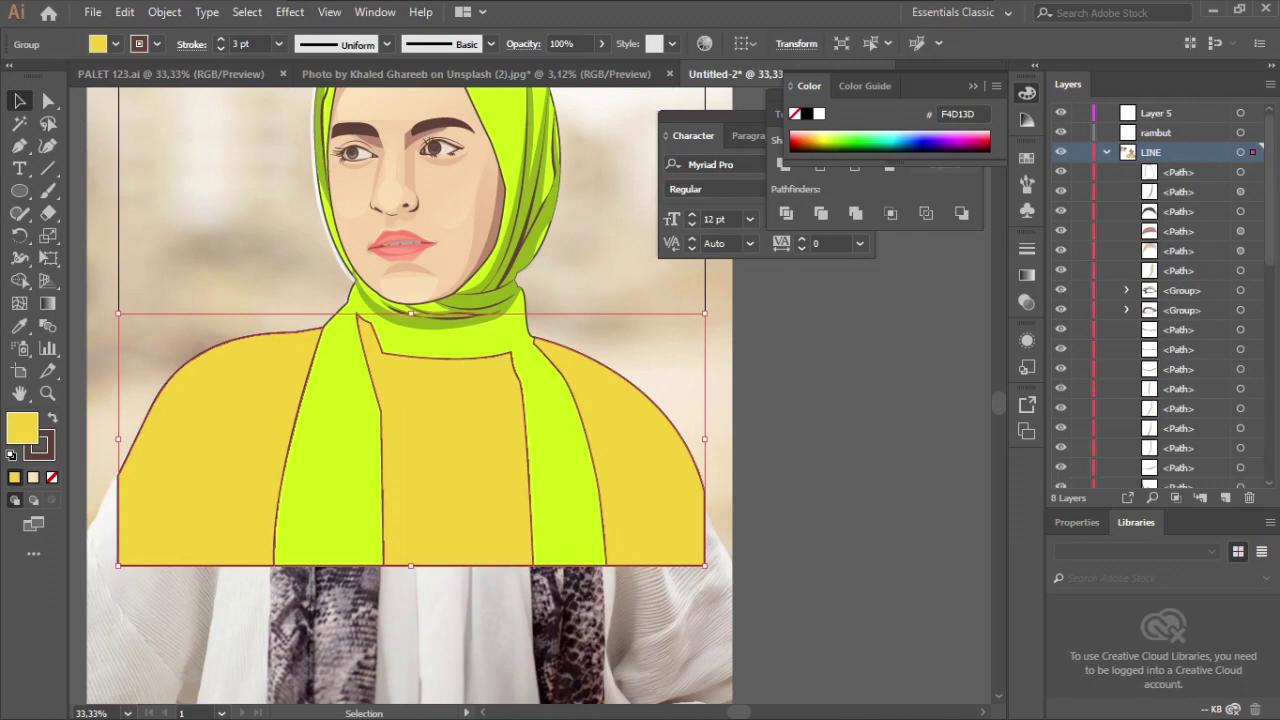
drag(1269, 180, 1269, 384)
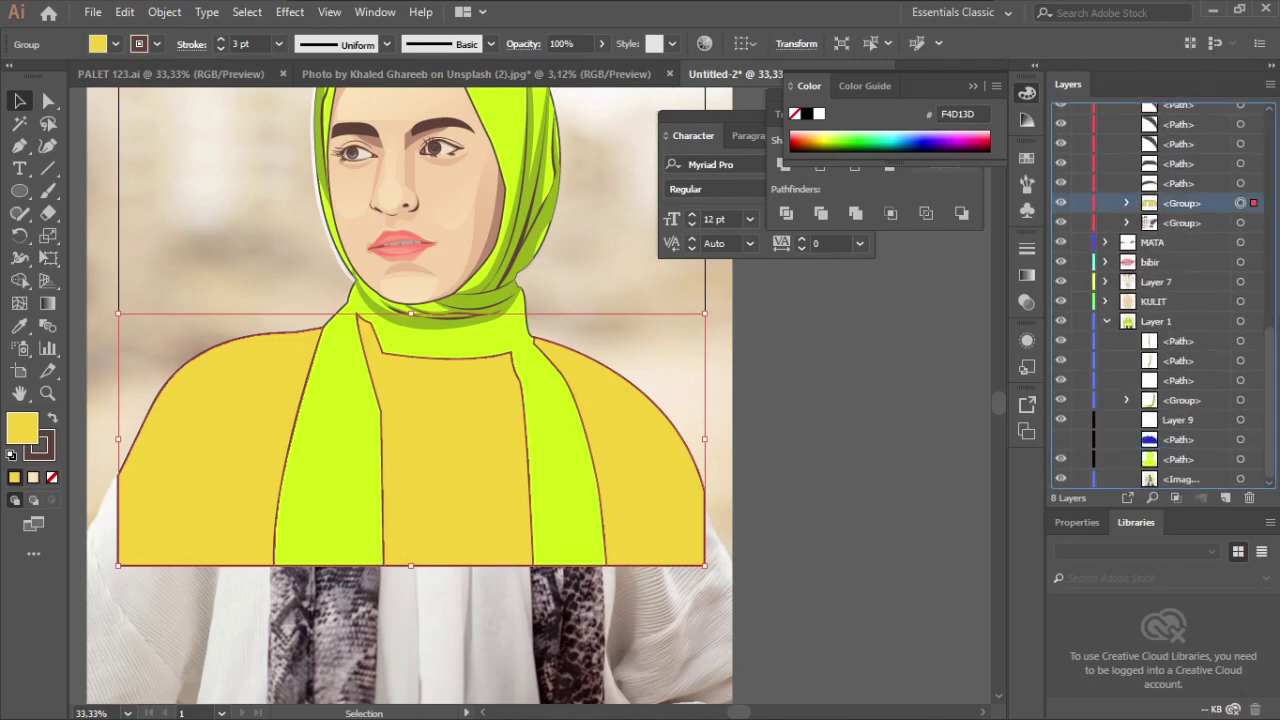
drag(1181, 203, 1181, 449)
- Show the blue scarf, yellow garment and lime hijab shapes, and send the blue scarf one level back behind the yellow group
click(1061, 459)
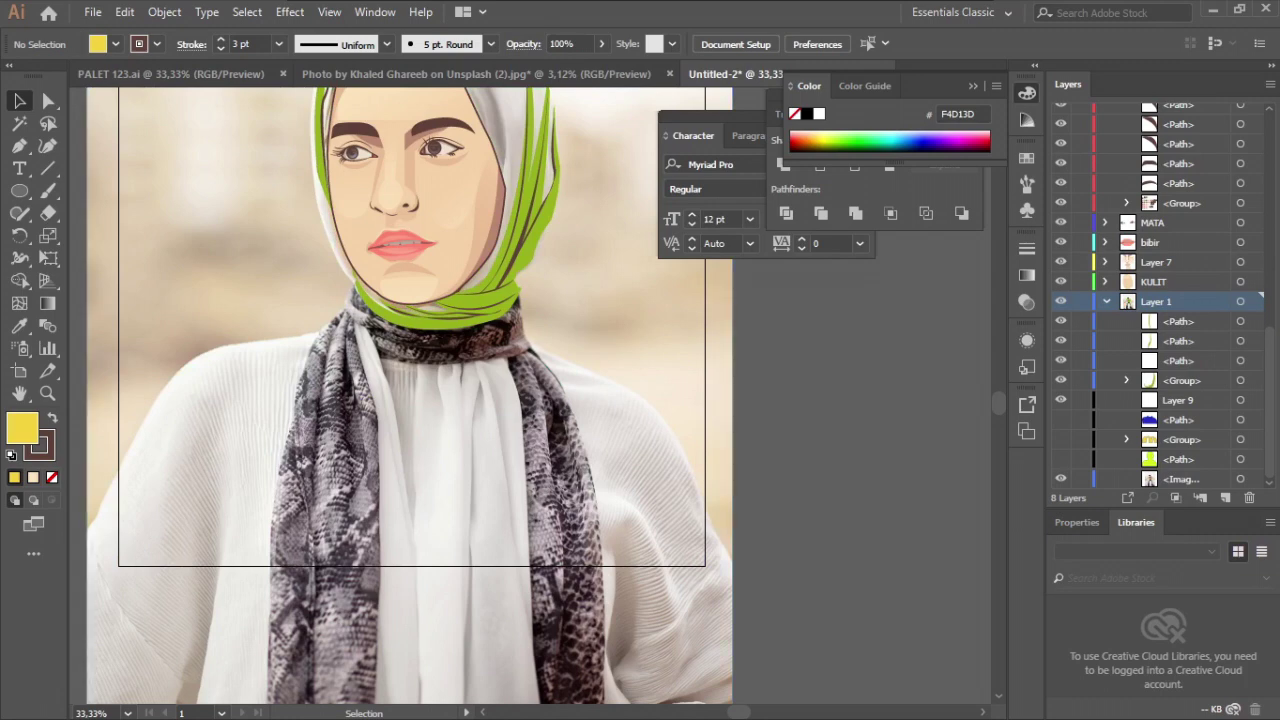
click(1061, 419)
click(1061, 439)
click(1061, 459)
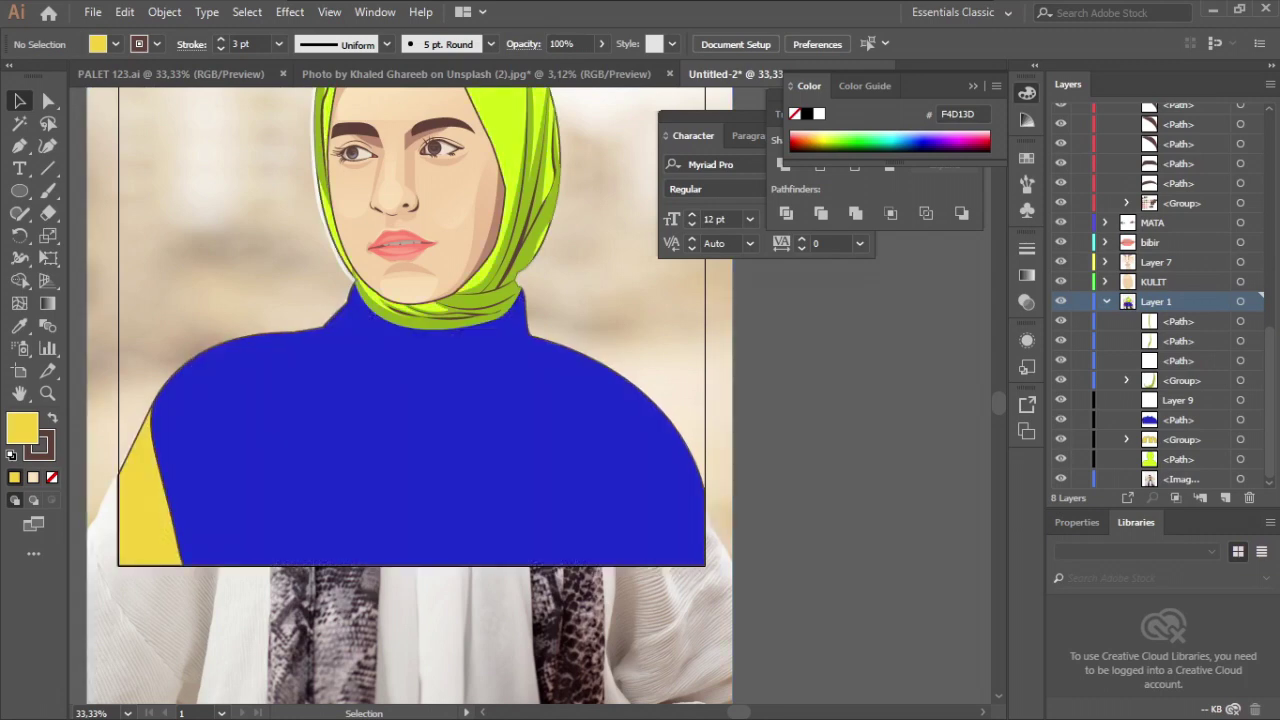
click(1240, 419)
key(ctrl+bracketleft)
key(ctrl+shift+a)
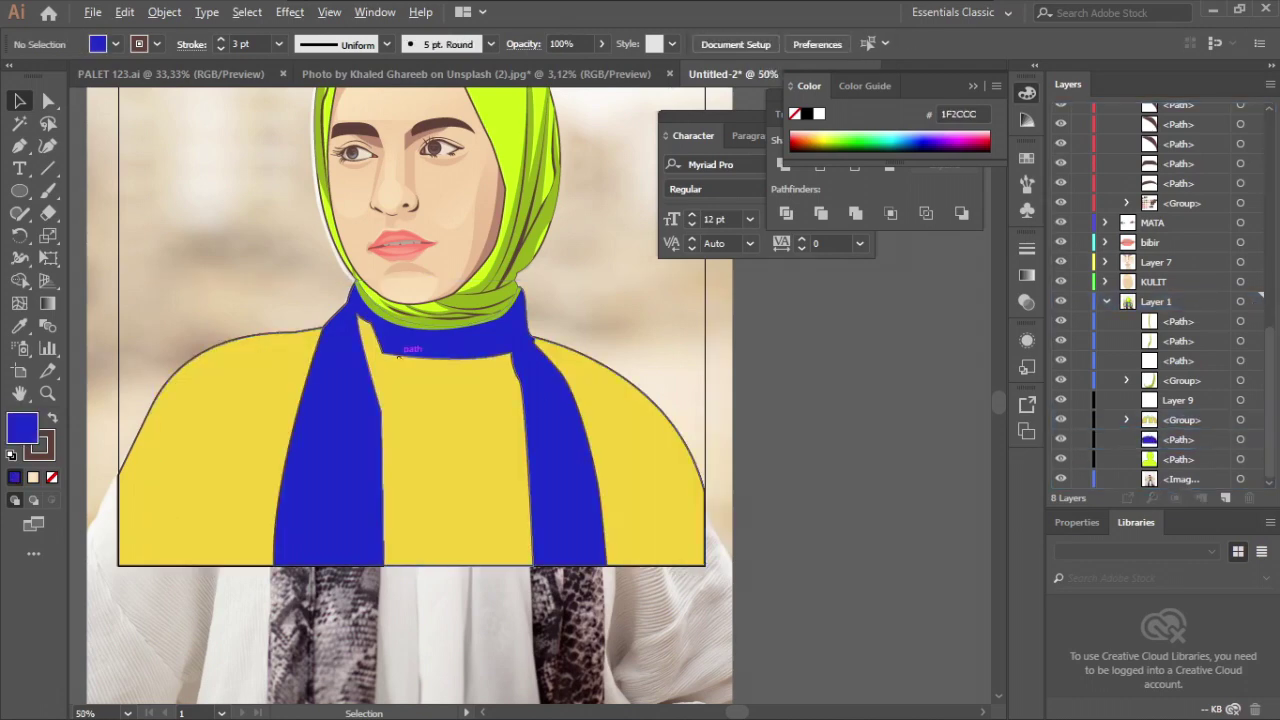
- Draw a rough shirt panel between the two scarf ends with the Pen tool and fill it with lime CDFF17 from the hijab
scroll(395, 354, up, 2)
key(p)
click(316, 258)
scroll(308, 260, down, 3)
key(ctrl+z)
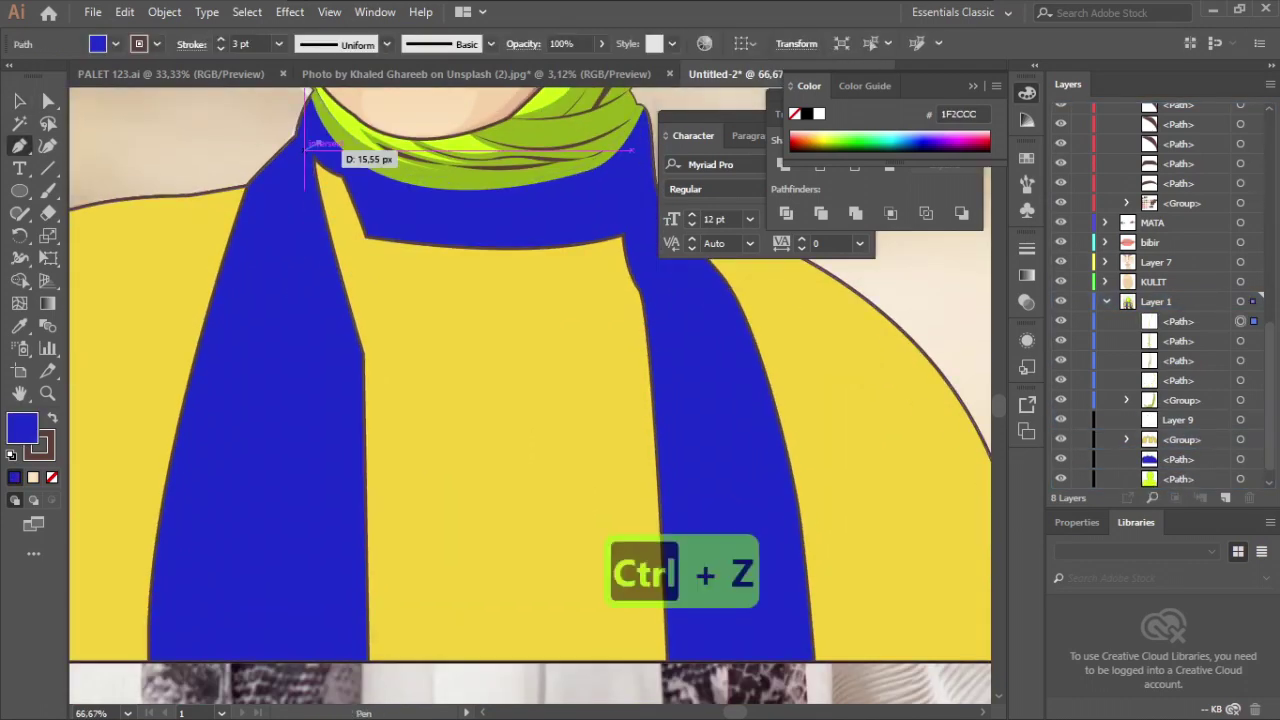
scroll(309, 451, down, 3)
scroll(309, 451, up, 4)
scroll(571, 490, down, 2)
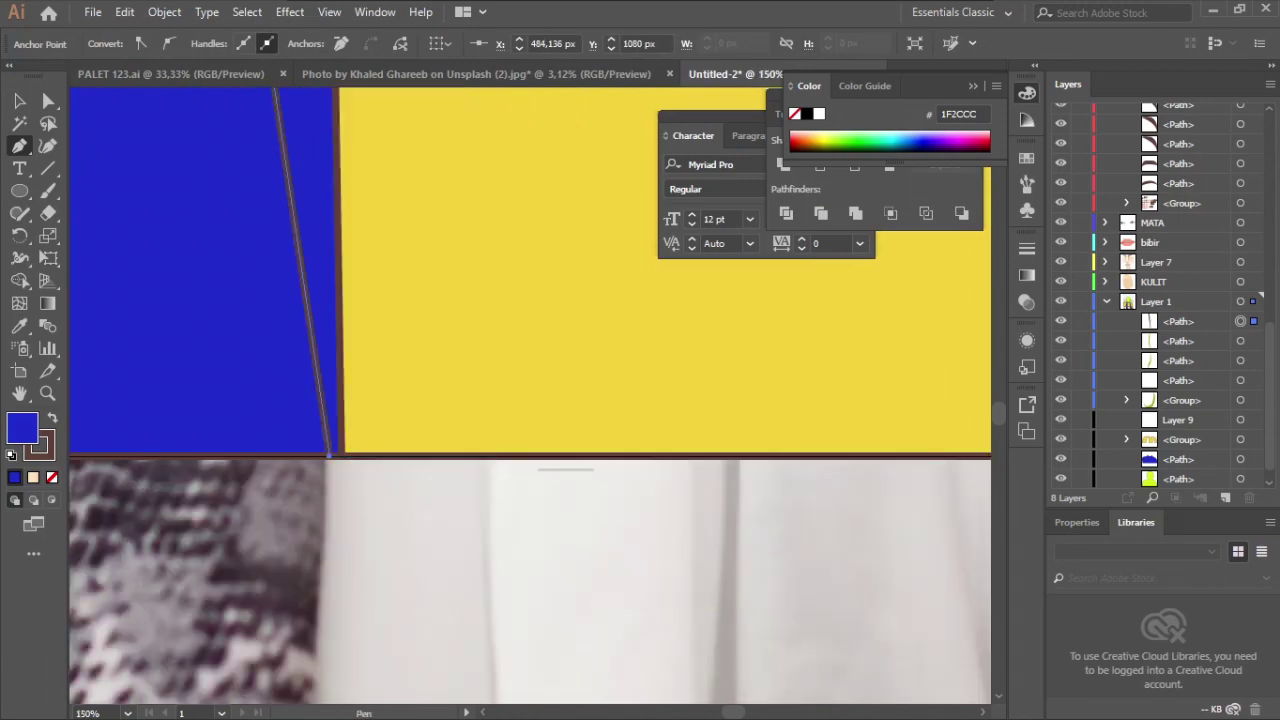
scroll(600, 480, right, 3)
scroll(617, 468, down, 3)
click(400, 281)
click(313, 200)
click(19, 326)
click(405, 214)
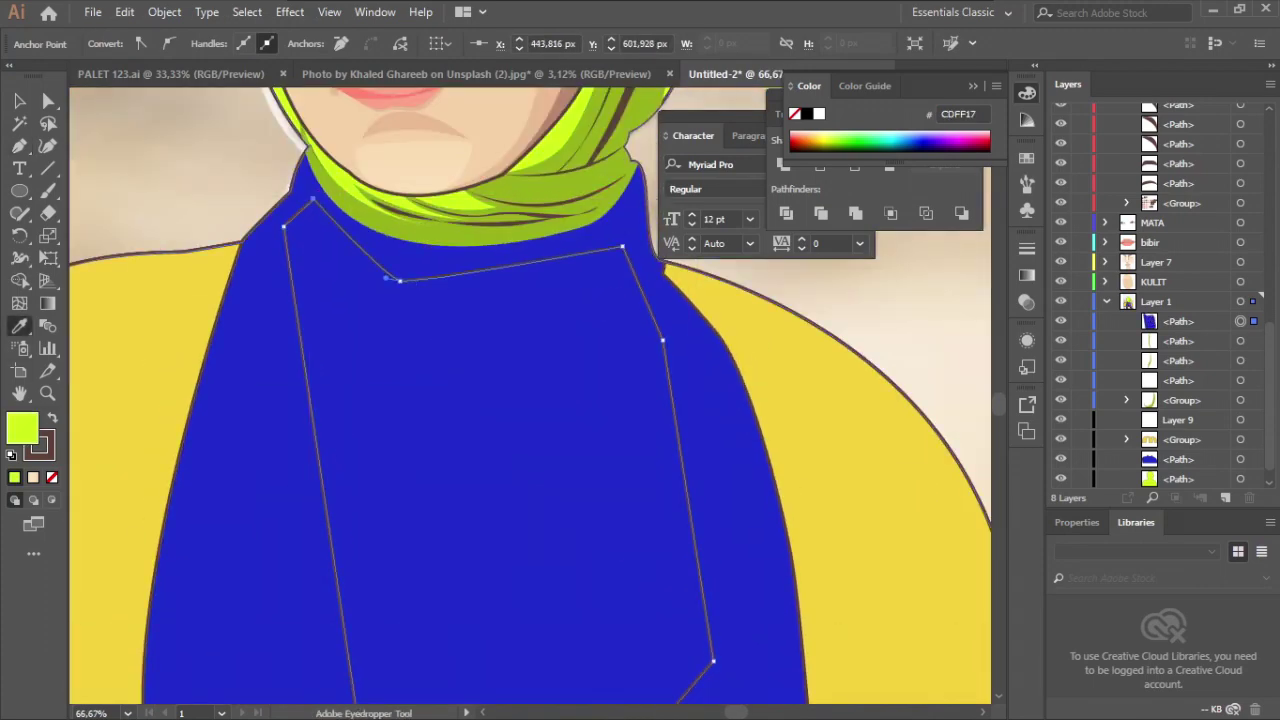
- Try different stacking positions for the rough lime panel and the yellow garment group, and remove the panel
key(ctrl+shift+bracketleft)
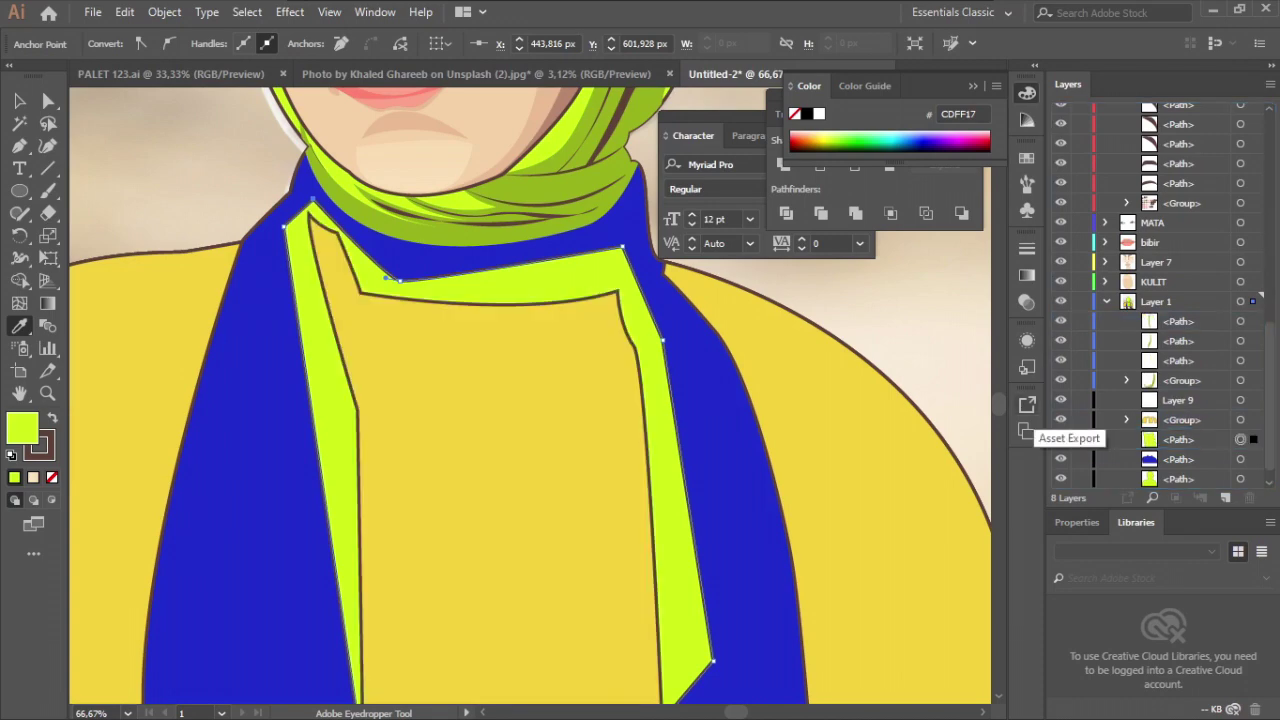
key(ctrl+minus)
key(ctrl+bracketleft)
drag(1181, 400, 1181, 449)
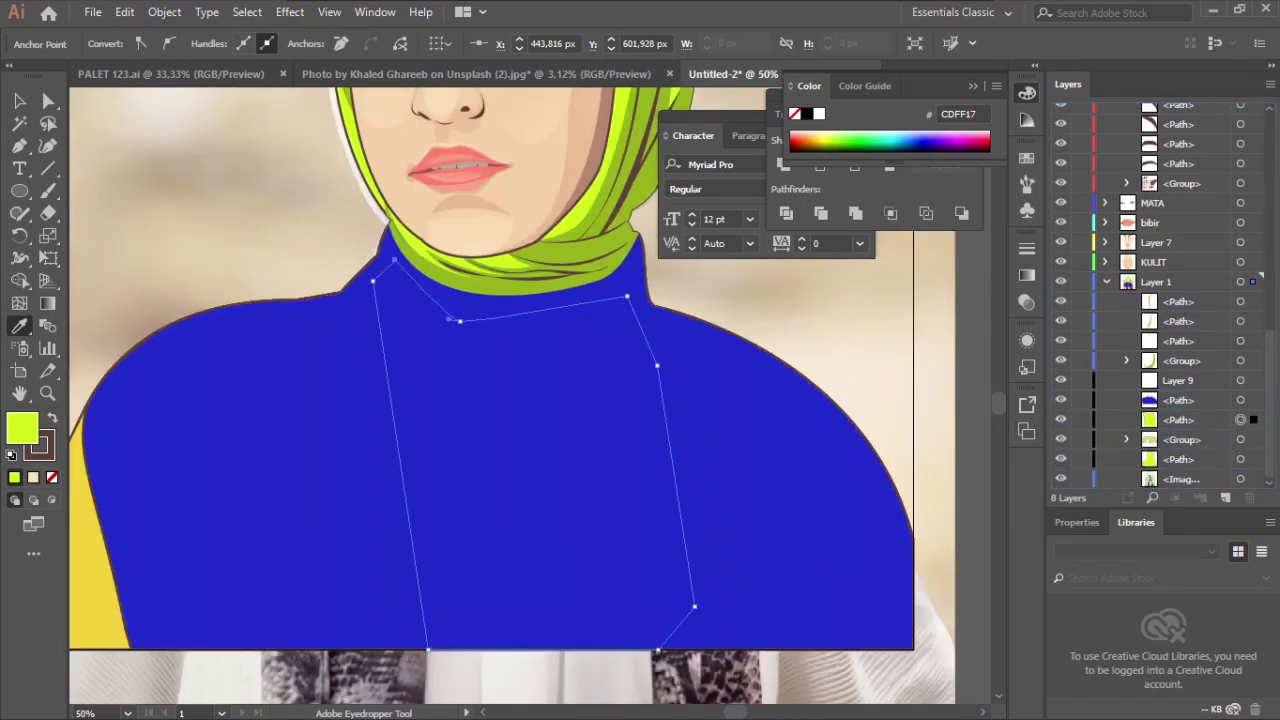
key(v)
key(ctrl+z)
key(ctrl+z)
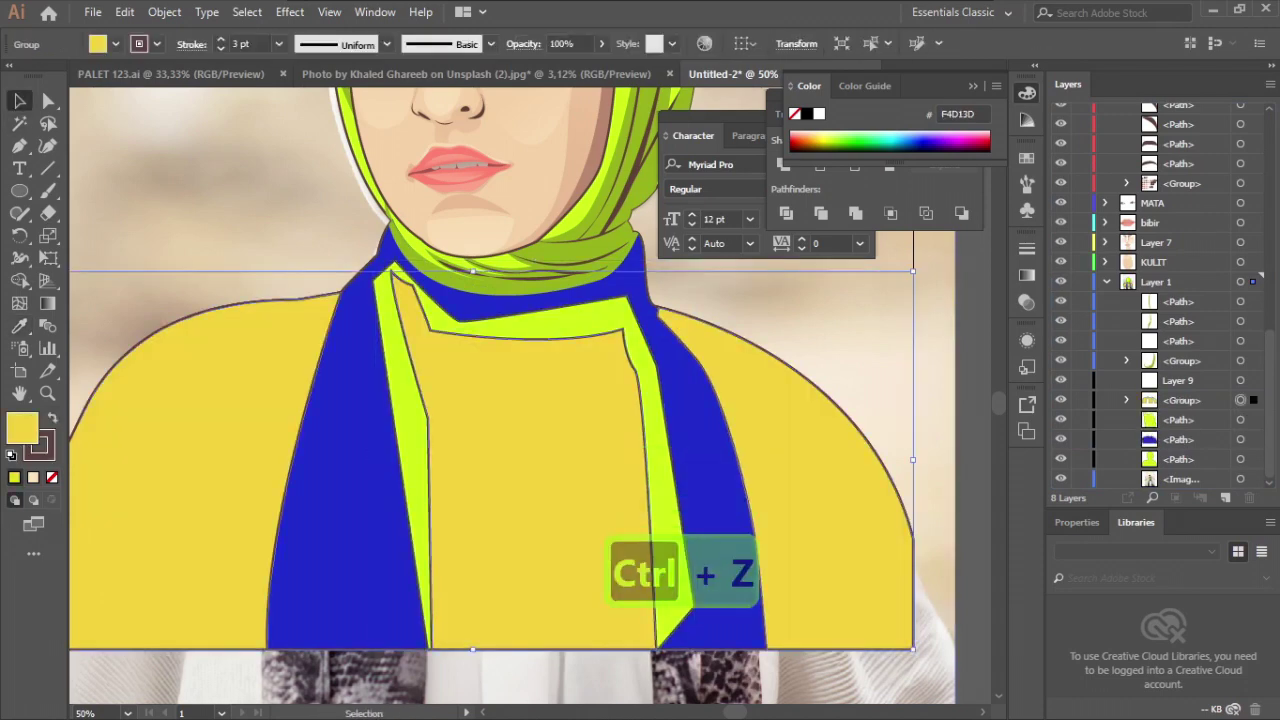
key(ctrl+x)
scroll(512, 395, down, 1)
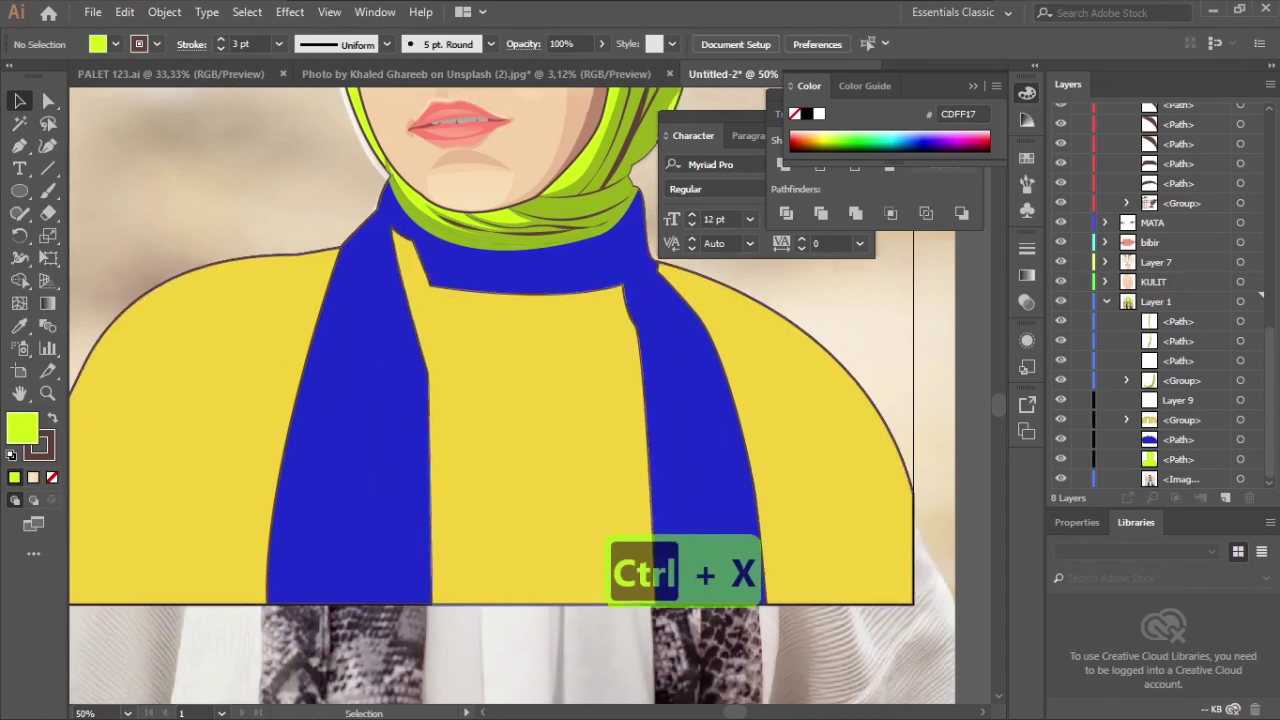
- Start a lime shirt panel without stroke using the Pen tool, tracing the left scarf end's inner edge from the hem to the collar tip
scroll(430, 607, up, 4)
click(431, 594)
scroll(431, 590, up, 12)
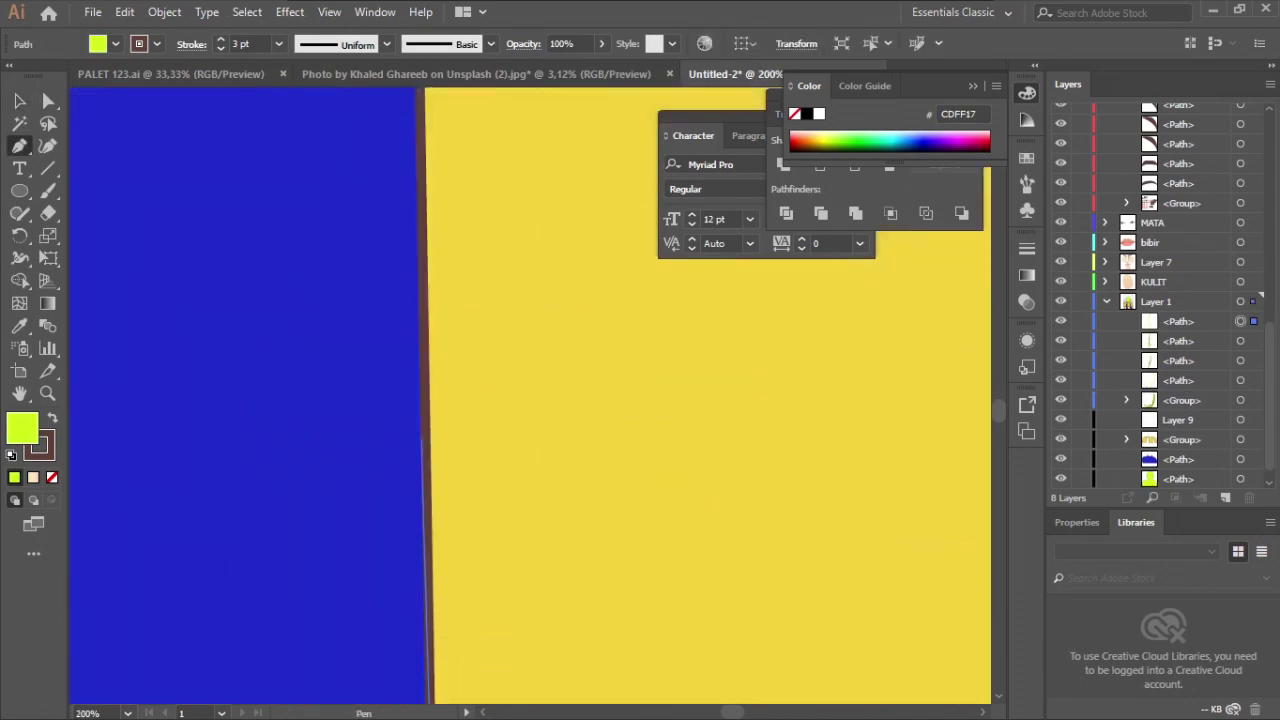
click(415, 302)
scroll(283, 406, up, 10)
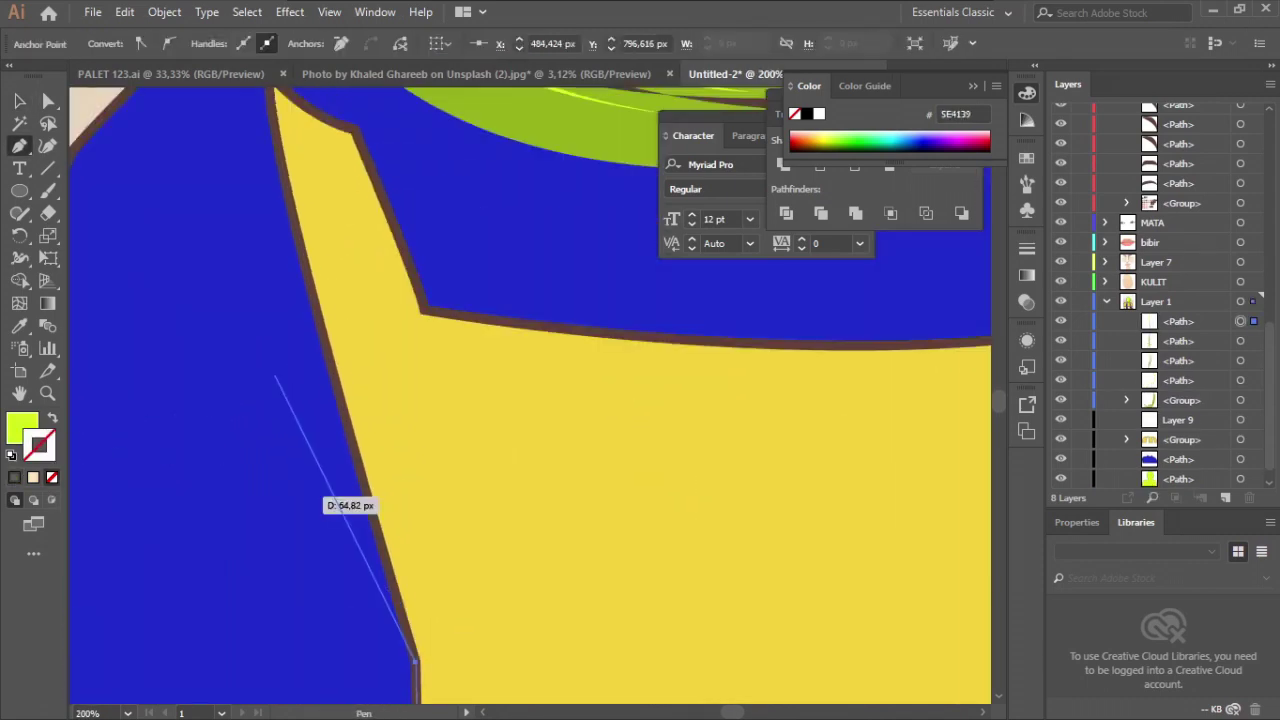
scroll(270, 370, up, 2)
drag(289, 413, 298, 367)
click(289, 414)
- Continue the panel outline around the left collar fold to the neckline corner, and stack the path directly above the yellow group in Layer 1
drag(432, 517, 473, 525)
scroll(475, 527, down, 2)
click(506, 572)
scroll(506, 572, down, 1)
scroll(506, 572, down, 1)
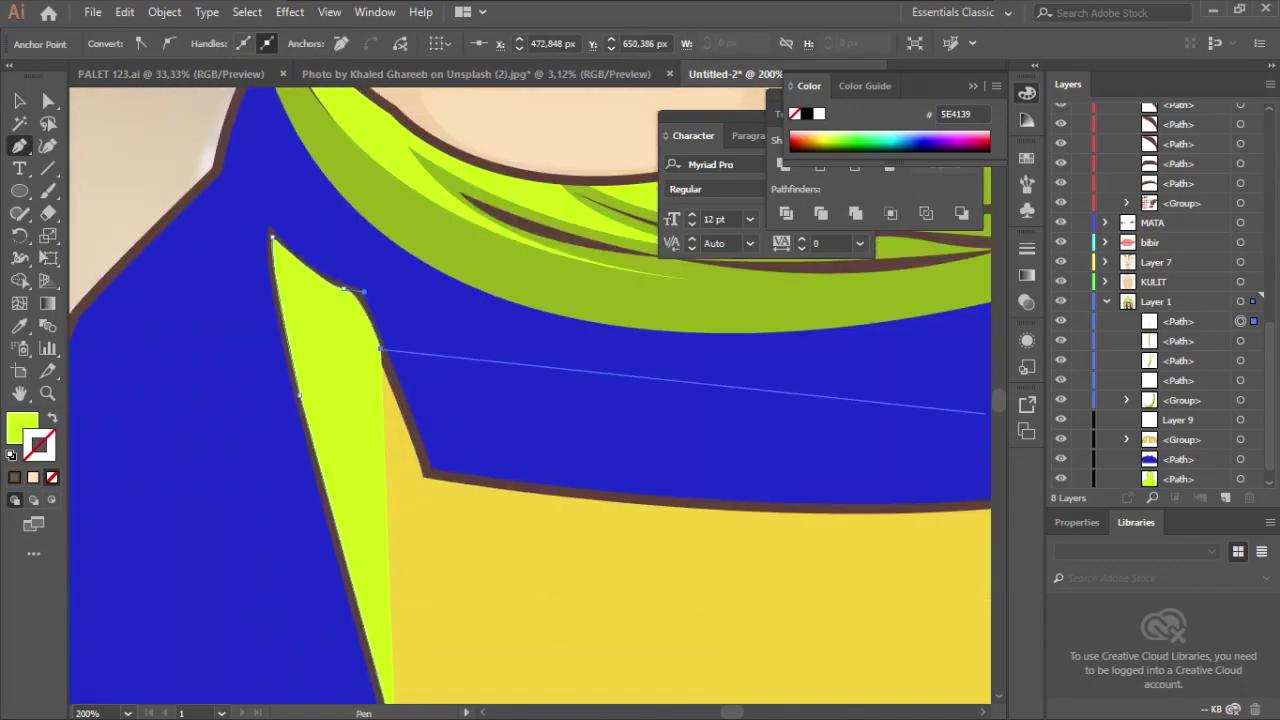
scroll(440, 470, up, 3)
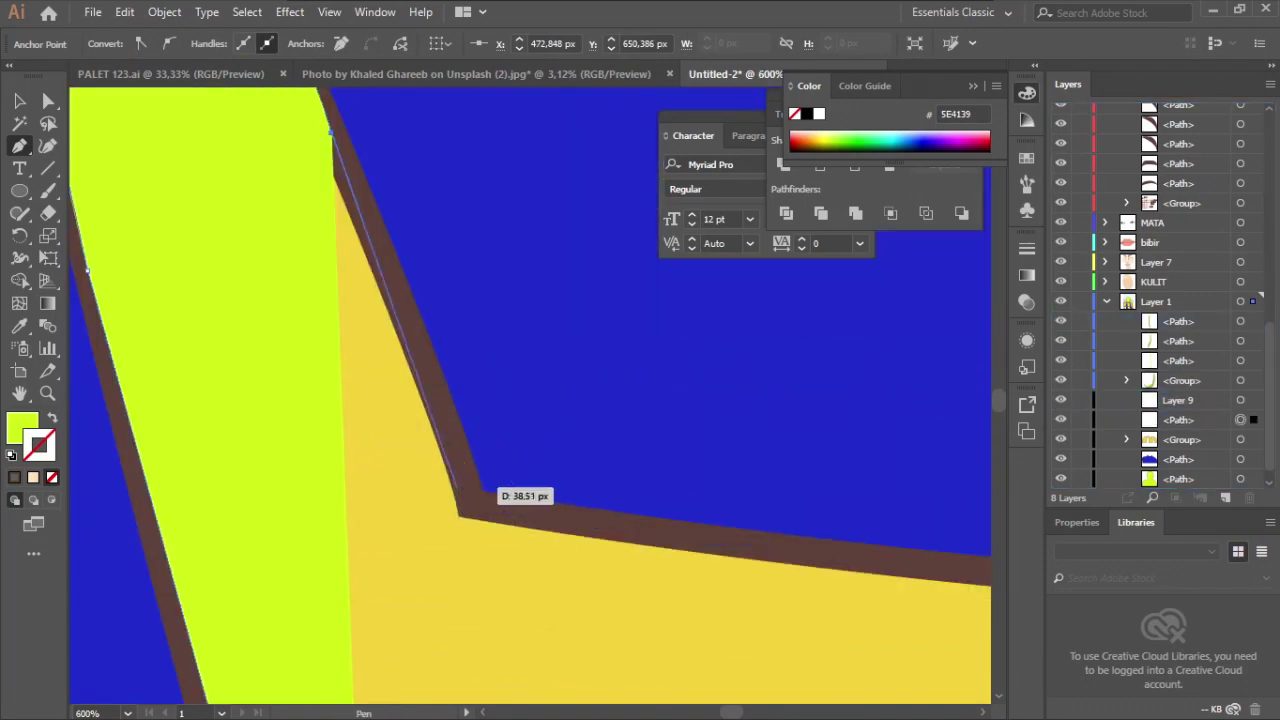
click(427, 469)
scroll(459, 471, down, 2)
scroll(445, 489, up, 1)
- Trace the curved neckline of the shirt panel along the scarf's lower edge to the right collar corner
drag(748, 519, 877, 515)
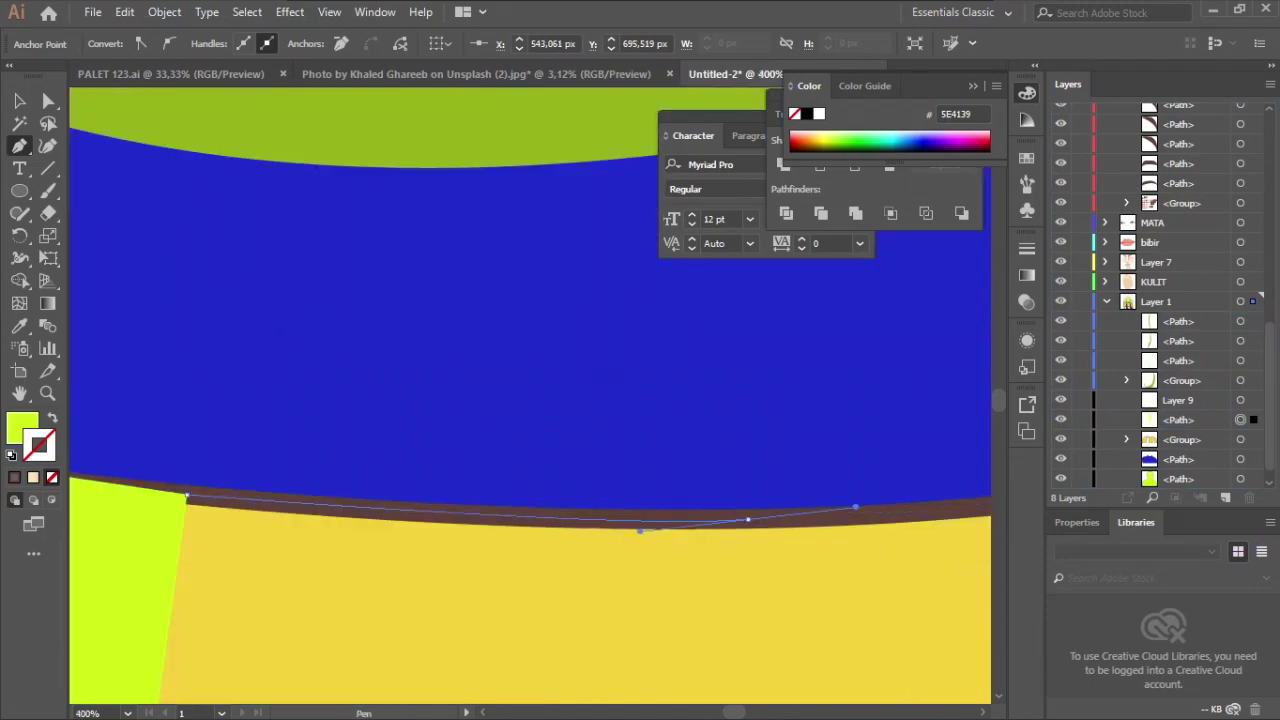
scroll(885, 512, down, 4)
scroll(457, 434, down, 3)
scroll(471, 366, up, 4)
drag(458, 370, 635, 298)
click(458, 370)
scroll(463, 376, down, 3)
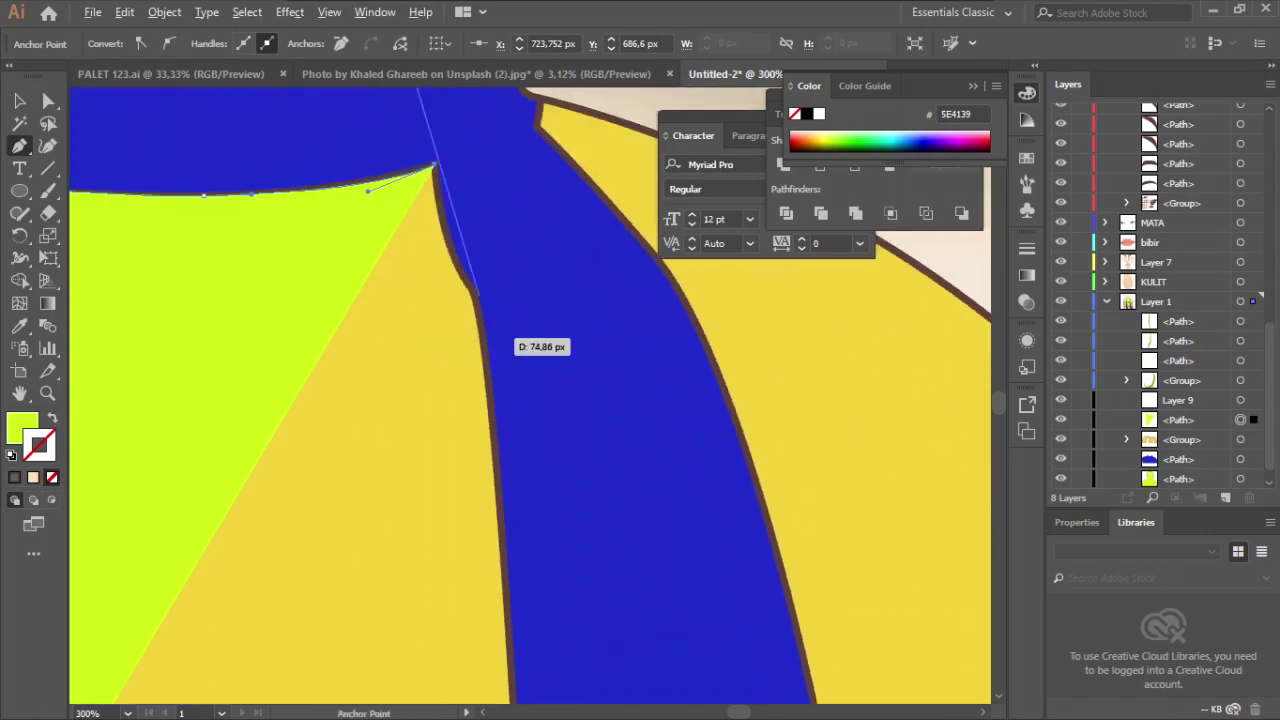
- Trace the panel along the right scarf end's inner edge to the hem, close the shape at its starting anchor and deselect it
scroll(490, 328, up, 1)
drag(472, 267, 512, 303)
scroll(533, 526, down, 3)
scroll(533, 536, down, 4)
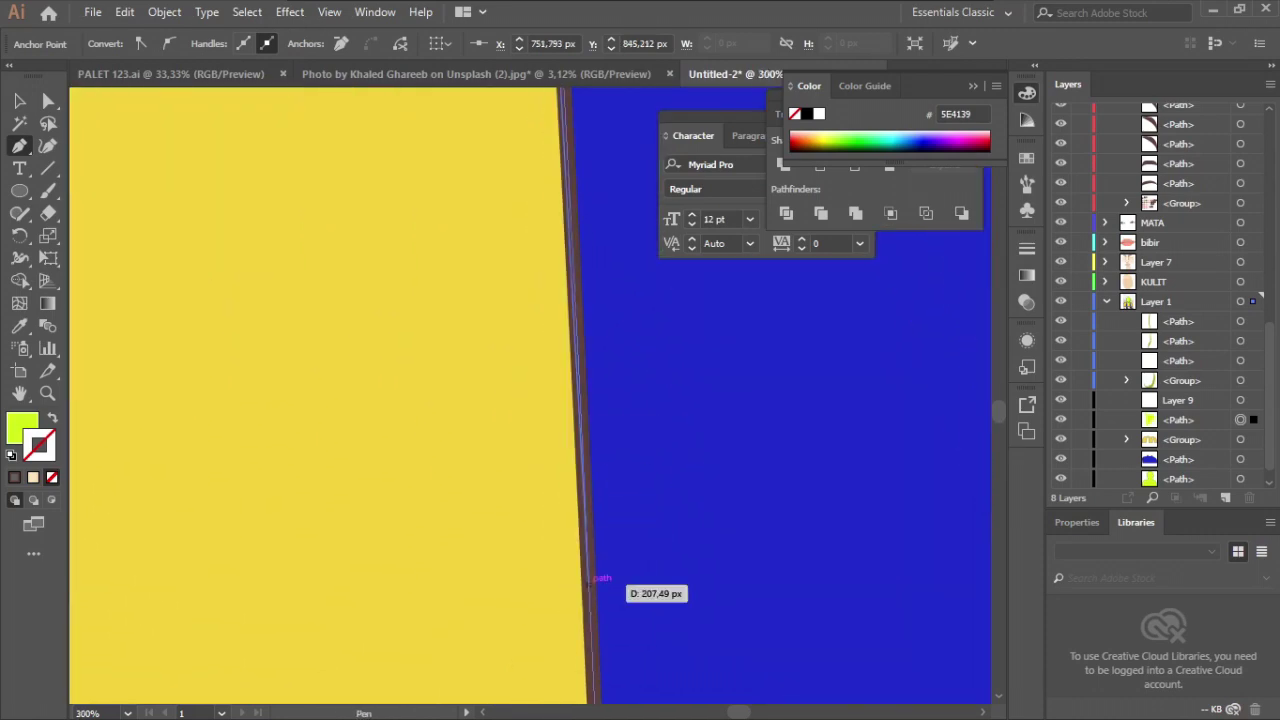
scroll(794, 403, down, 5)
scroll(793, 424, up, 2)
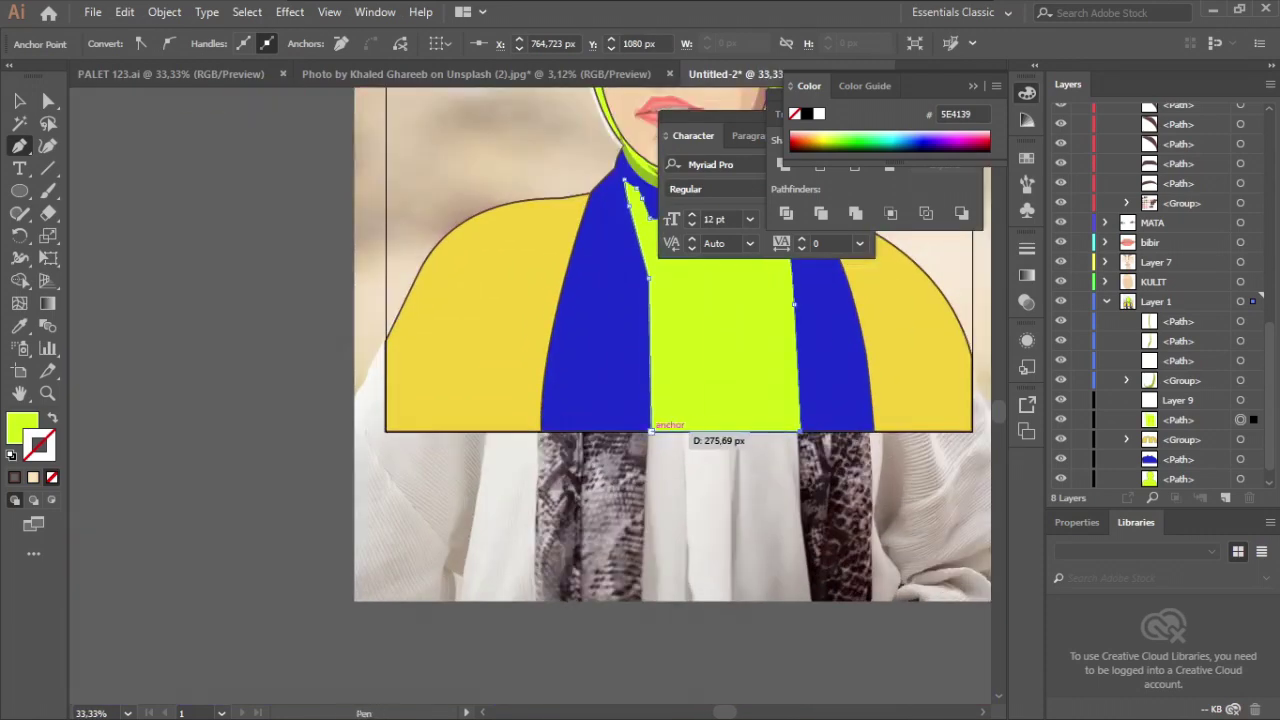
key(v)
key(ctrl+shift+a)
scroll(686, 437, up, 3)
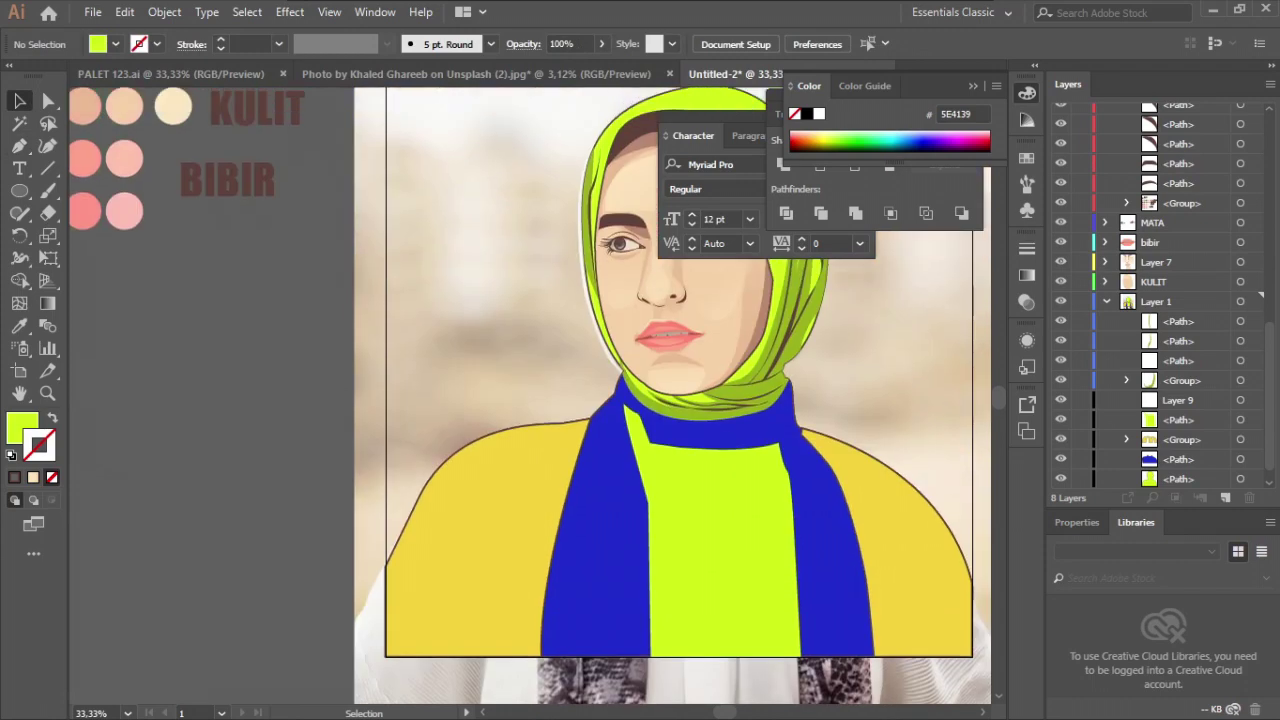
- Draw a thin tapered fold from the neckline down to the hem of the lime shirt panel and fill it with brown 5E4139
scroll(786, 490, up, 2)
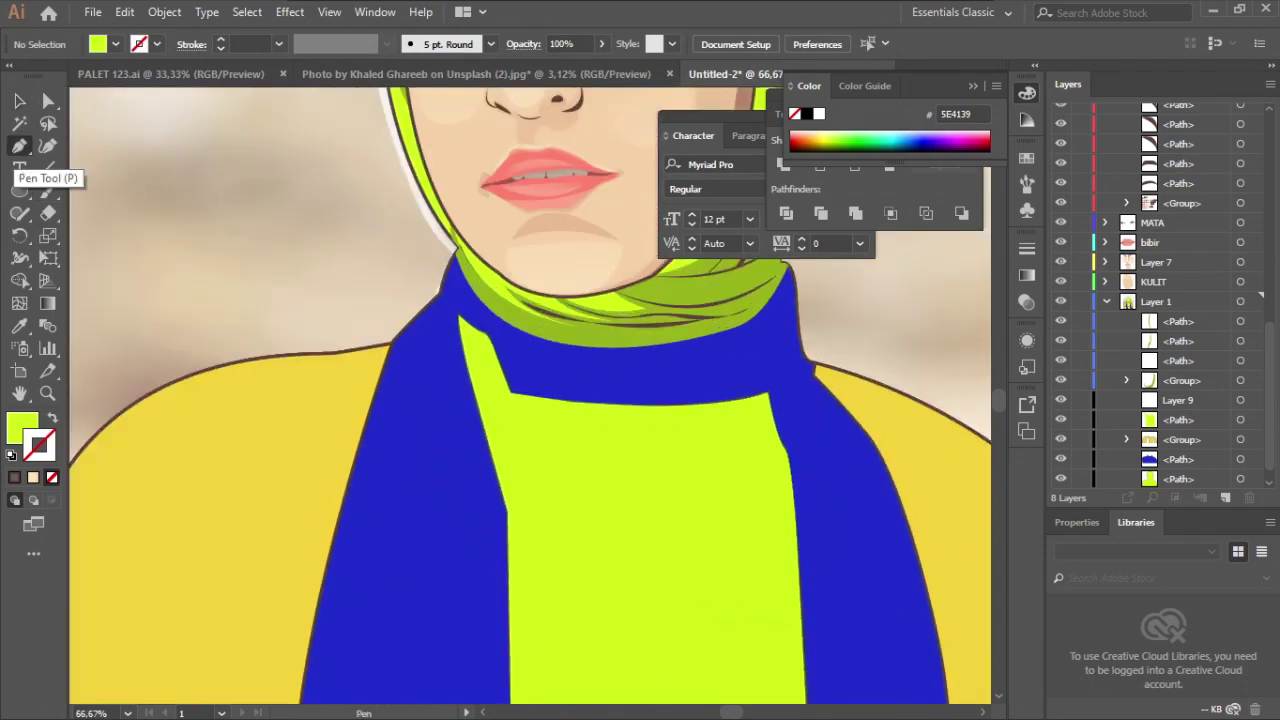
scroll(600, 400, down, 3)
scroll(600, 400, up, 2)
click(573, 193)
drag(600, 503, 583, 541)
scroll(600, 503, up, 3)
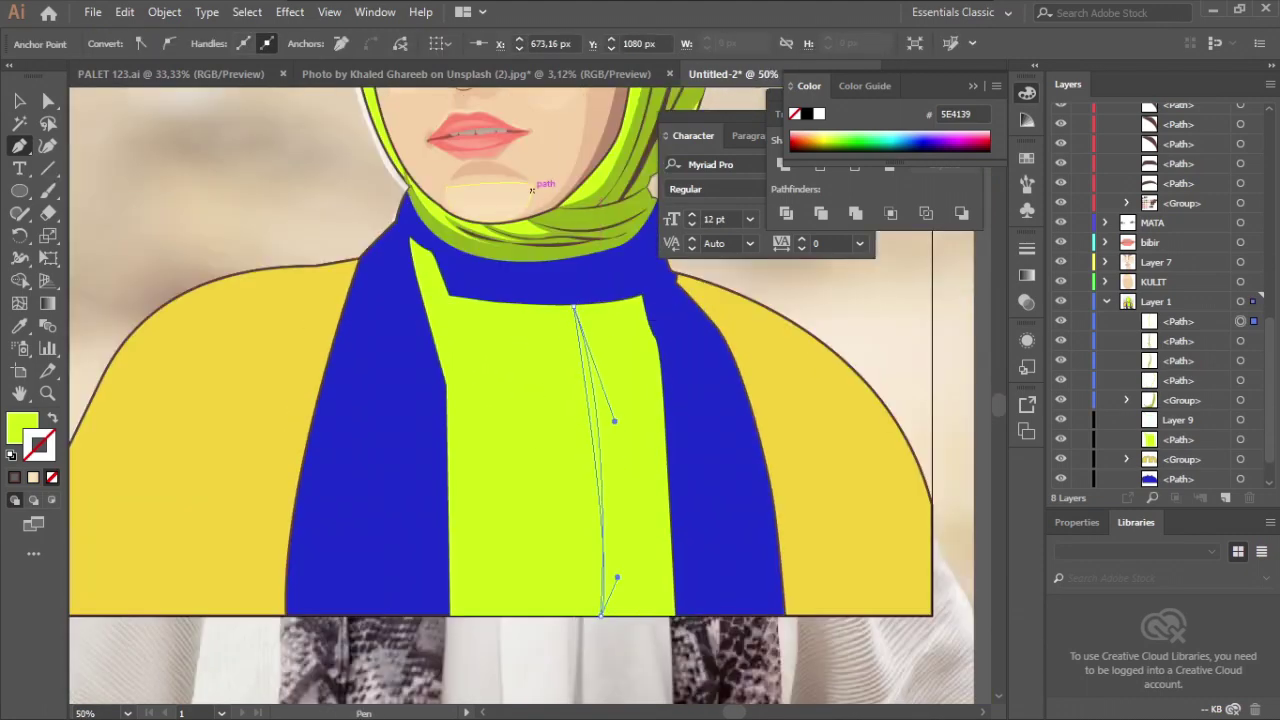
scroll(528, 178, up, 2)
key(i)
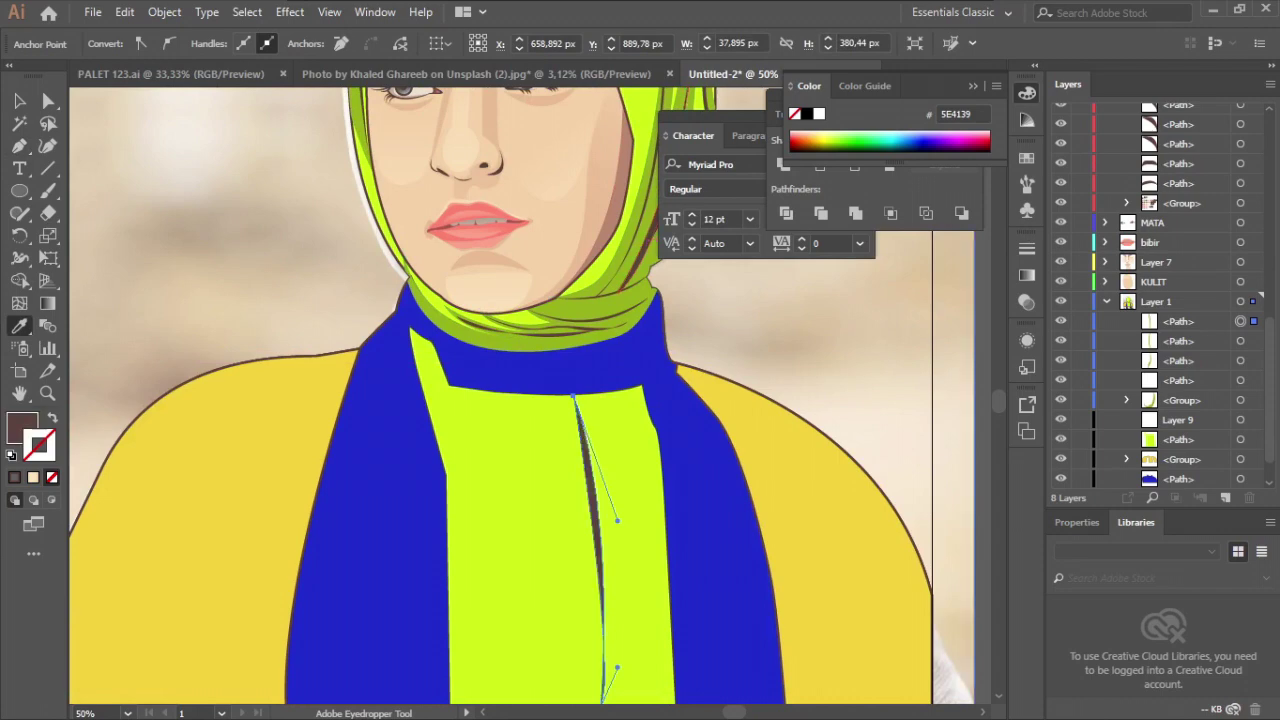
key(v)
click(780, 318)
- Draw a second brown fold with the Pen tool, curving from the upper part of the first fold down to the hem, and deselect it
key(p)
scroll(339, 344, up, 1)
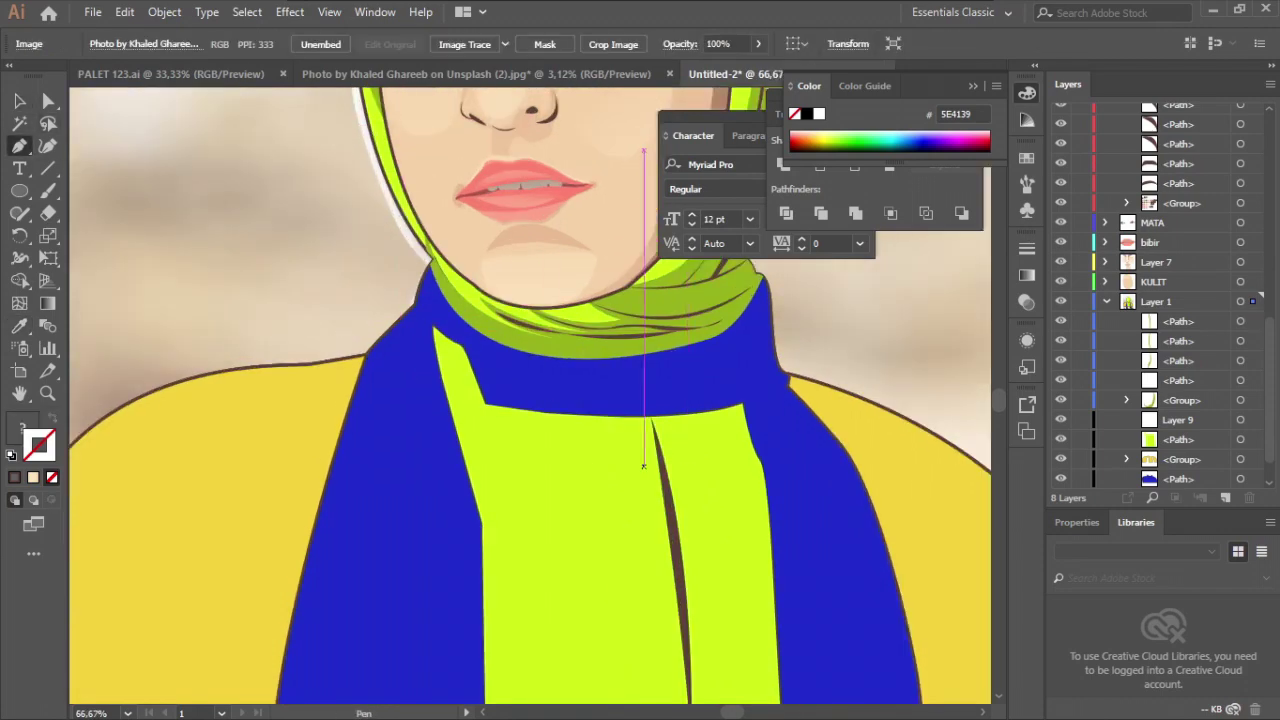
click(664, 463)
scroll(662, 460, down, 4)
drag(620, 373, 632, 456)
scroll(630, 458, down, 3)
click(610, 490)
scroll(611, 488, up, 3)
mouse_move(616, 355)
mouse_down()
mouse_move(586, 293)
mouse_move(594, 277)
mouse_up()
scroll(668, 270, up, 1)
click(665, 284)
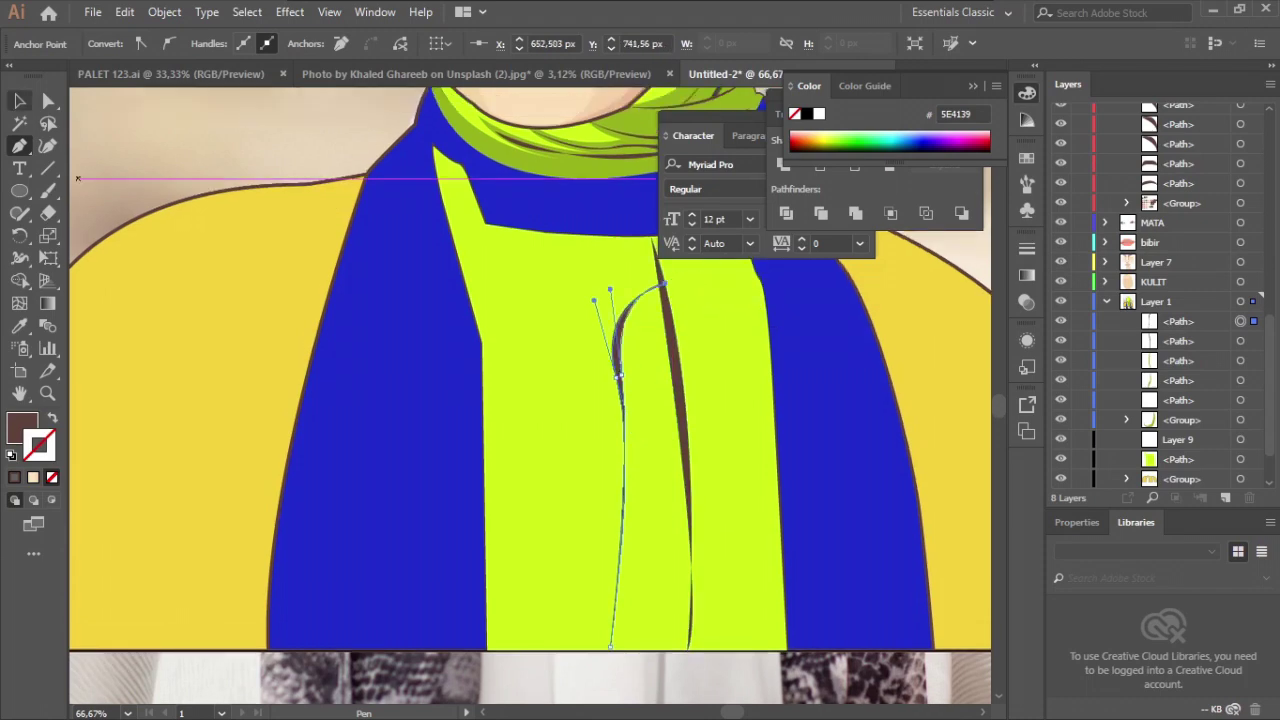
key(v)
key(ctrl+0)
key(ctrl+shift+a)
- Draw a short tapered brown fold running diagonally down from the neckline, to the left of the existing shirt folds
key(p)
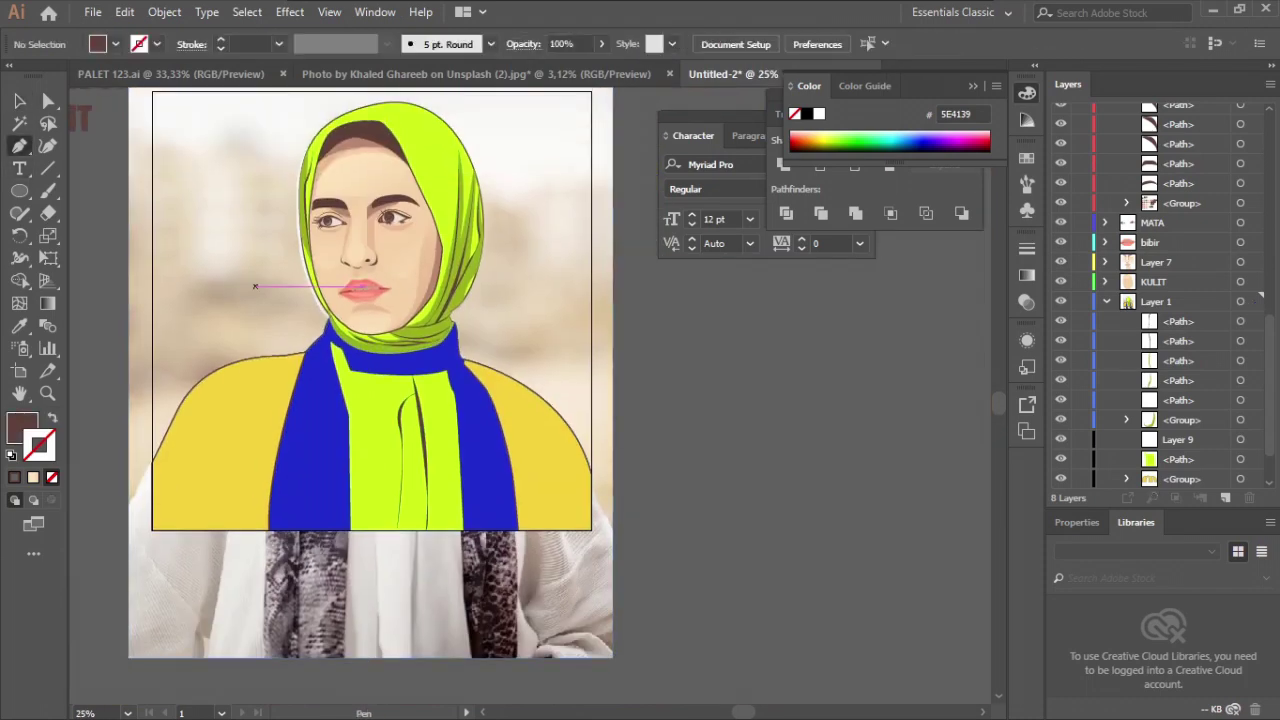
scroll(337, 306, up, 5)
scroll(450, 400, down, 5)
click(565, 196)
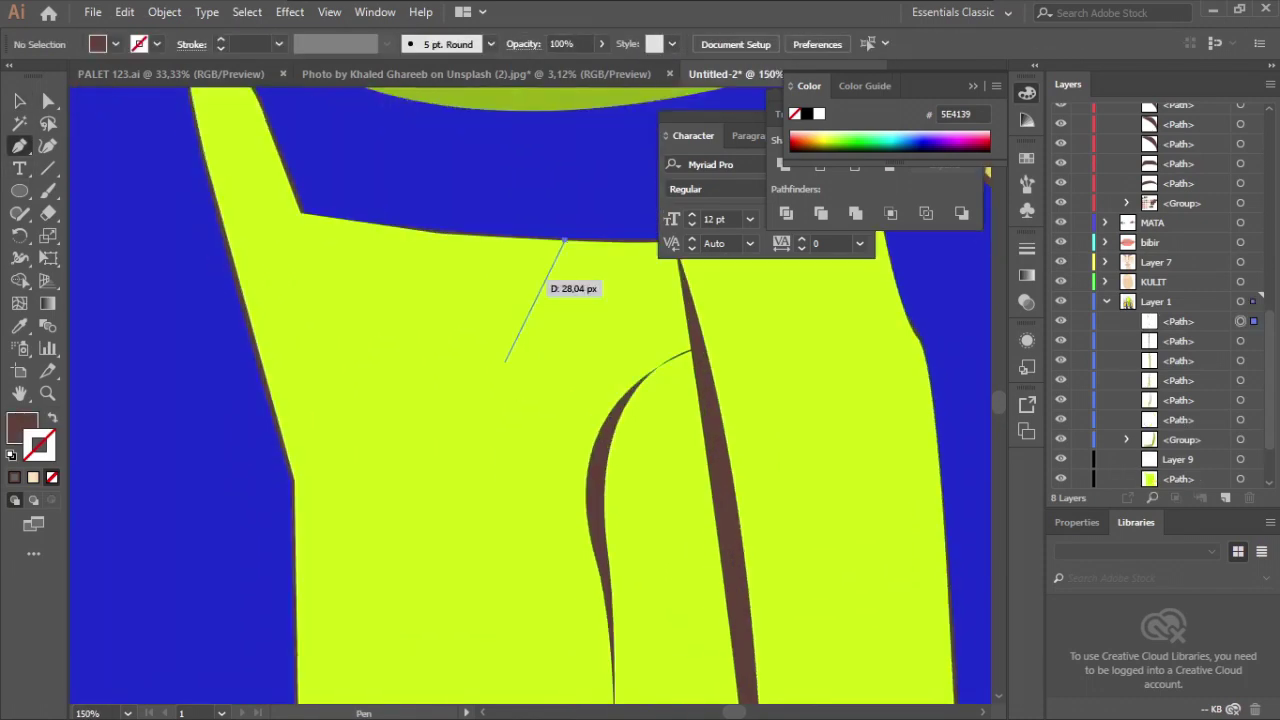
drag(500, 412, 517, 489)
click(565, 196)
scroll(566, 286, up, 2)
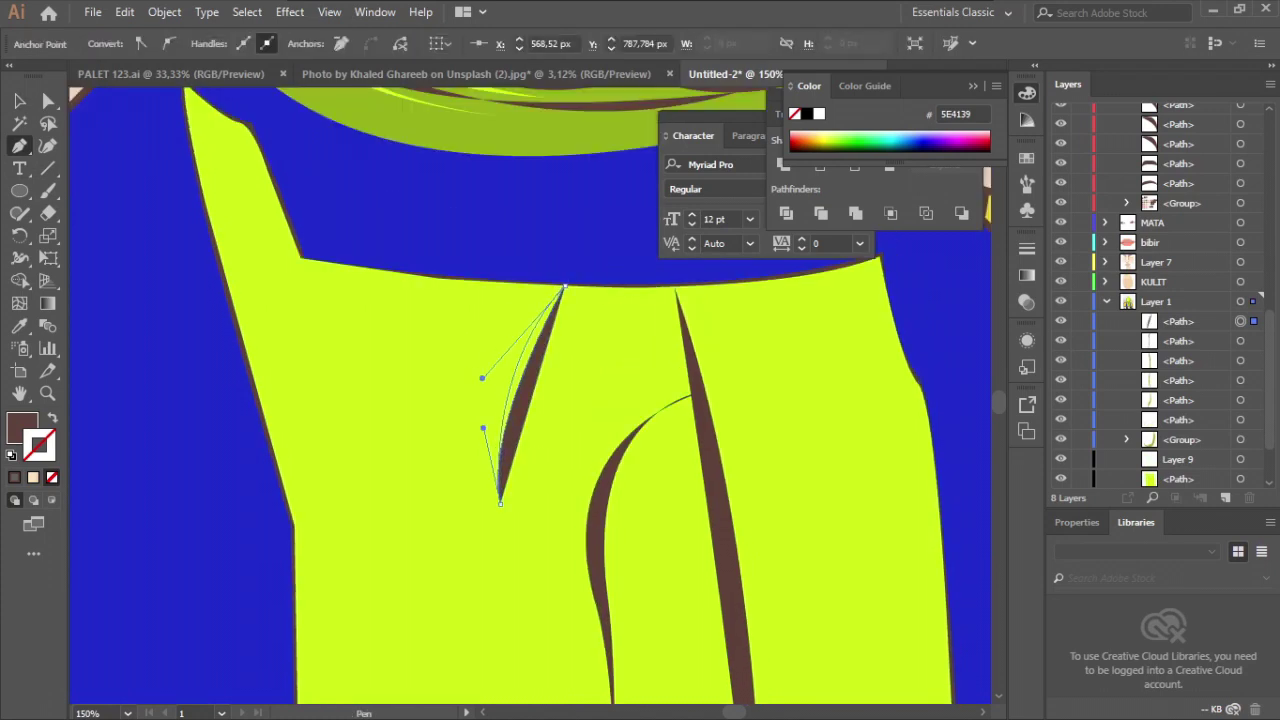
scroll(500, 349, down, 2)
scroll(422, 321, down, 1)
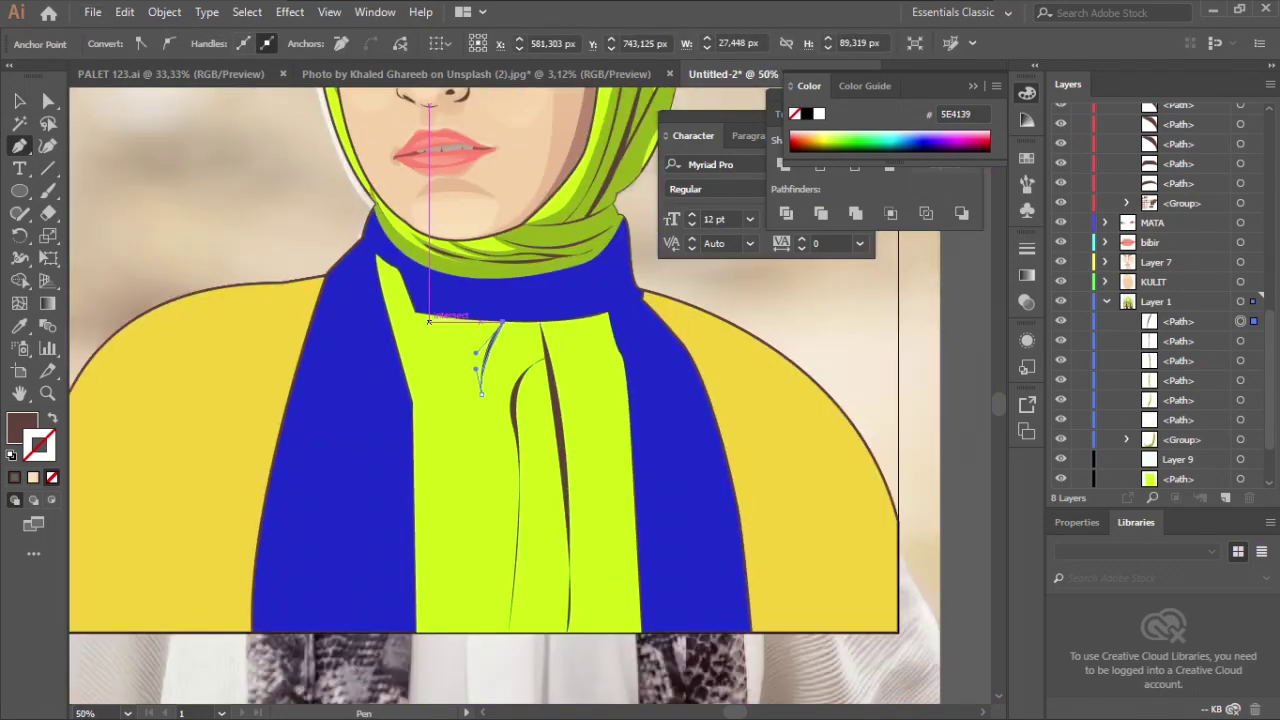
- Start a lime-filled contour above the left part of the shirt's neckline and trace its left edge down toward the hem
scroll(431, 315, down, 1)
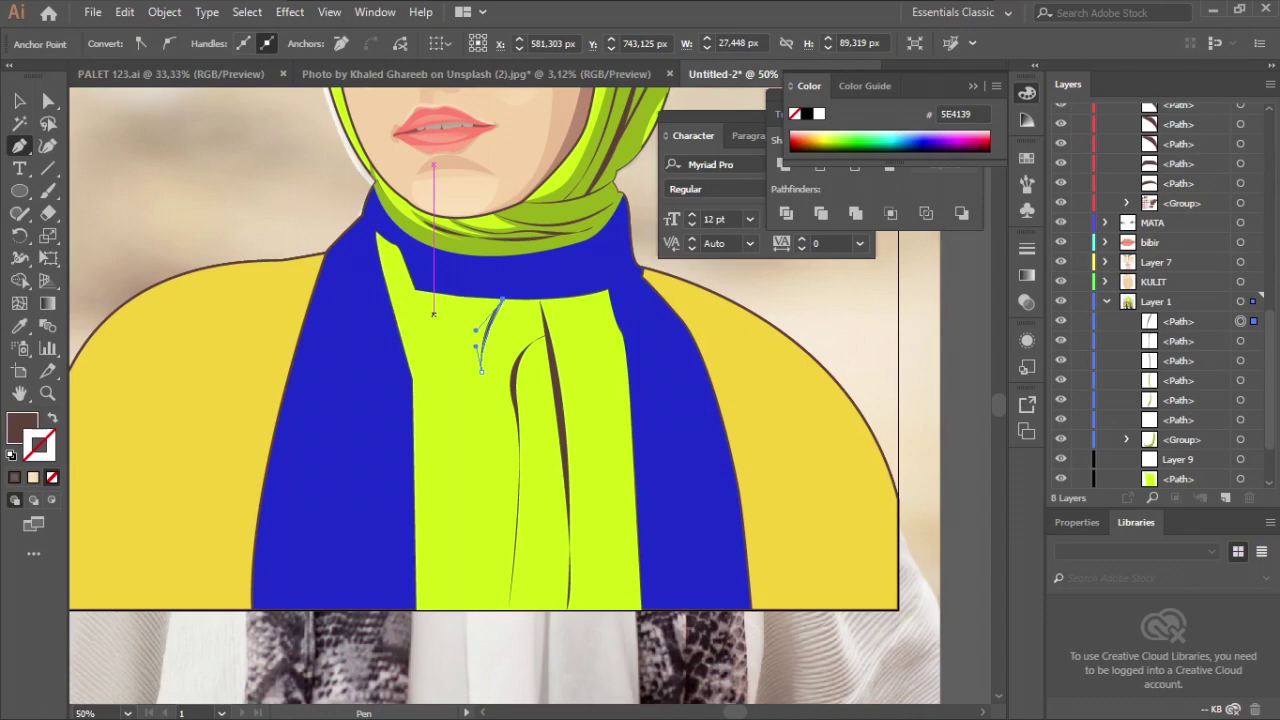
key(v)
click(433, 400)
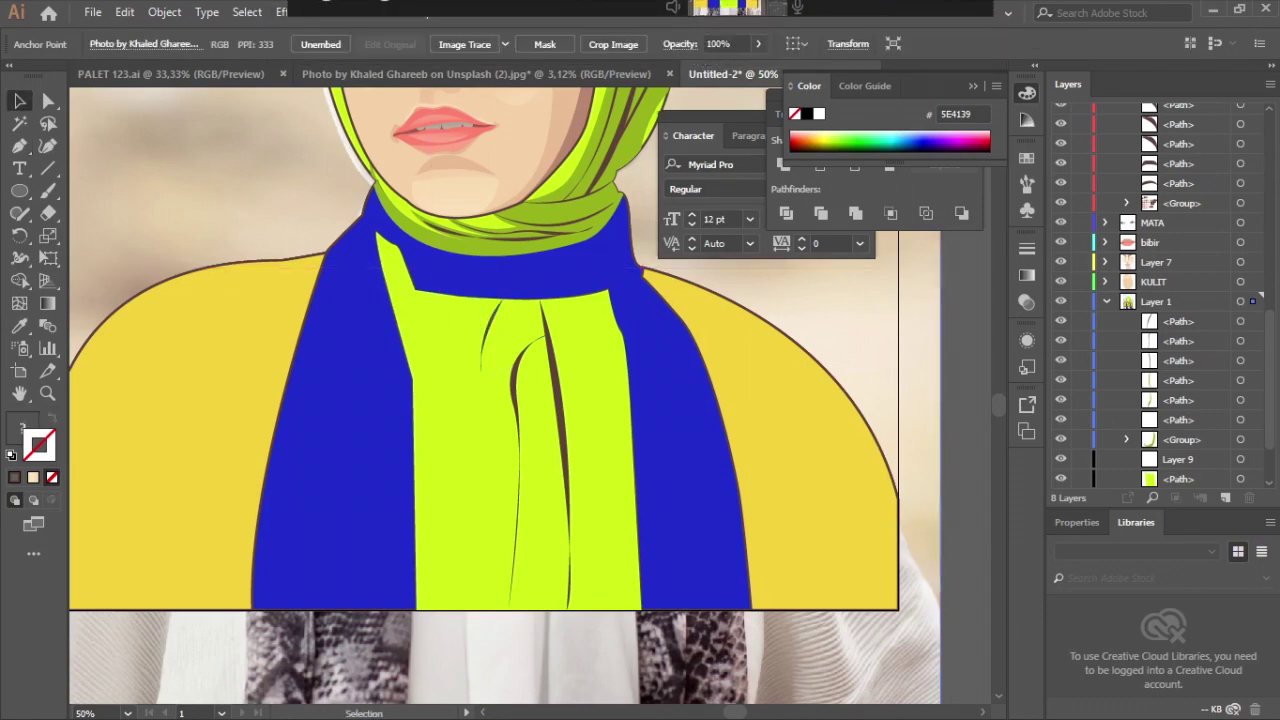
click(455, 390)
click(19, 146)
scroll(397, 296, up, 2)
click(450, 243)
scroll(458, 420, down, 3)
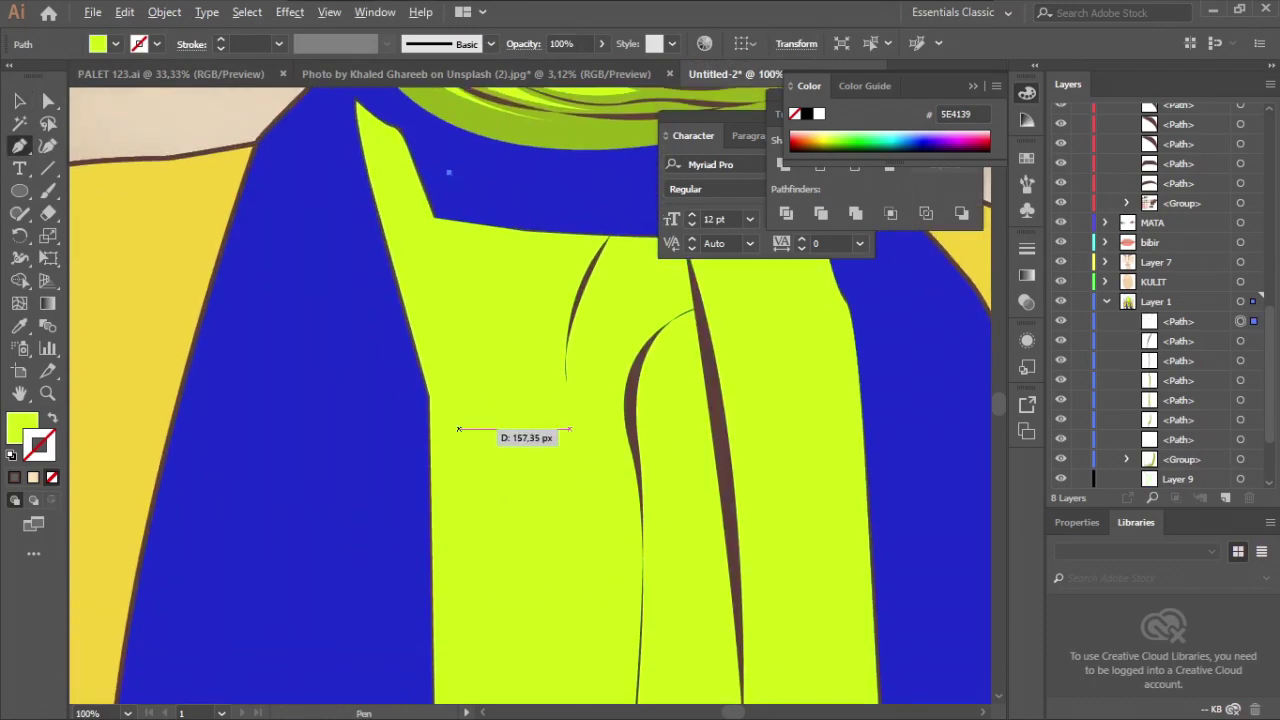
scroll(468, 388, down, 2)
scroll(470, 384, up, 1)
drag(456, 294, 505, 402)
scroll(493, 500, down, 2)
scroll(493, 530, down, 3)
scroll(512, 545, down, 2)
- Carry the contour past the hem, trace its right edge back up to the neckline and close it at its starting anchor
drag(534, 504, 514, 604)
click(528, 660)
scroll(535, 640, up, 4)
drag(547, 533, 563, 460)
scroll(560, 420, up, 3)
drag(541, 333, 574, 291)
click(460, 272)
- Intersect the contour with a copy of the shirt panel pasted in place, apply the garment's yellow fill and brown outline, and deselect it
click(19, 101)
click(424, 350)
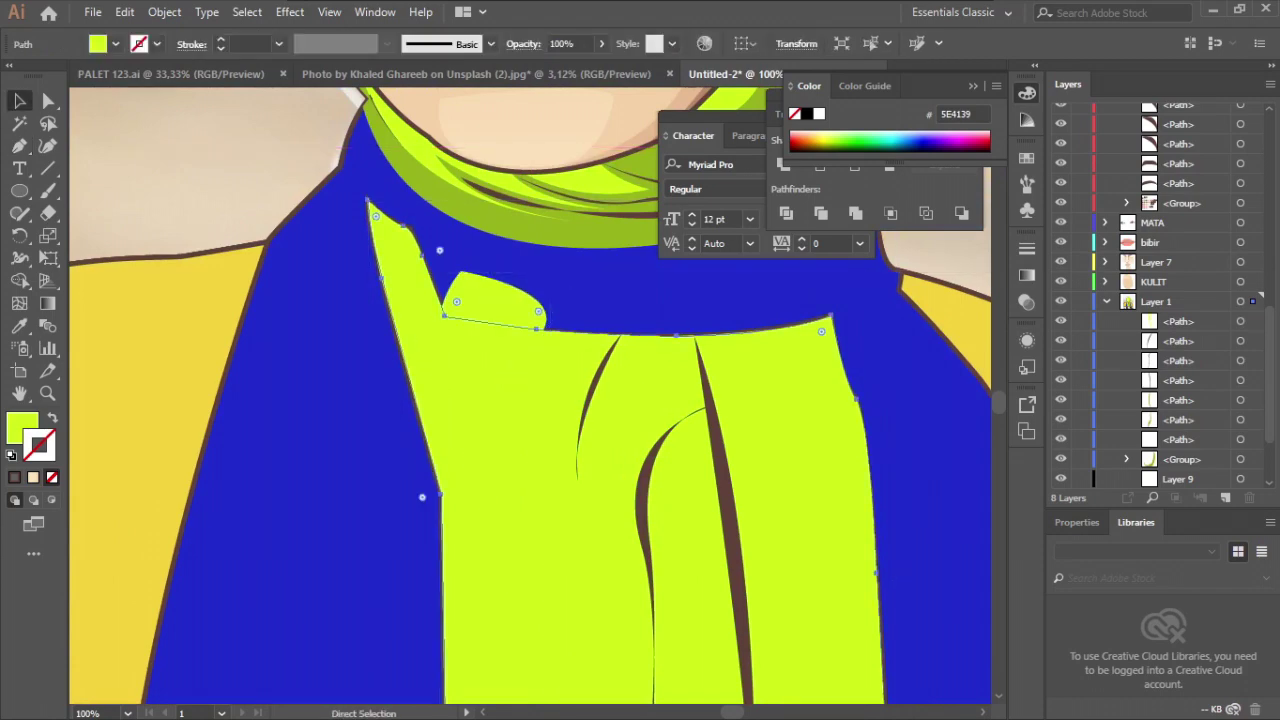
key(ctrl+c)
key(ctrl+shift+v)
shift+click(502, 293)
click(854, 170)
key(i)
click(170, 430)
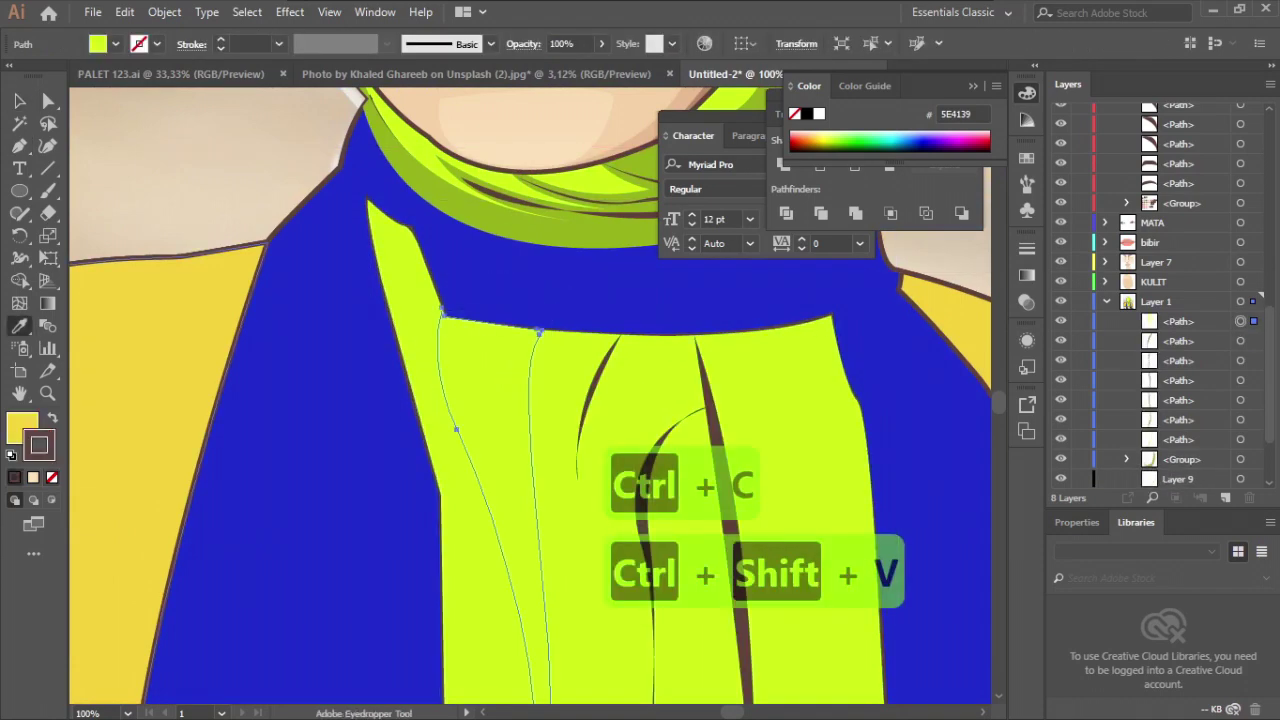
key(ctrl+minus)
key(ctrl+minus)
key(ctrl+minus)
key(v)
key(ctrl+shift+a)
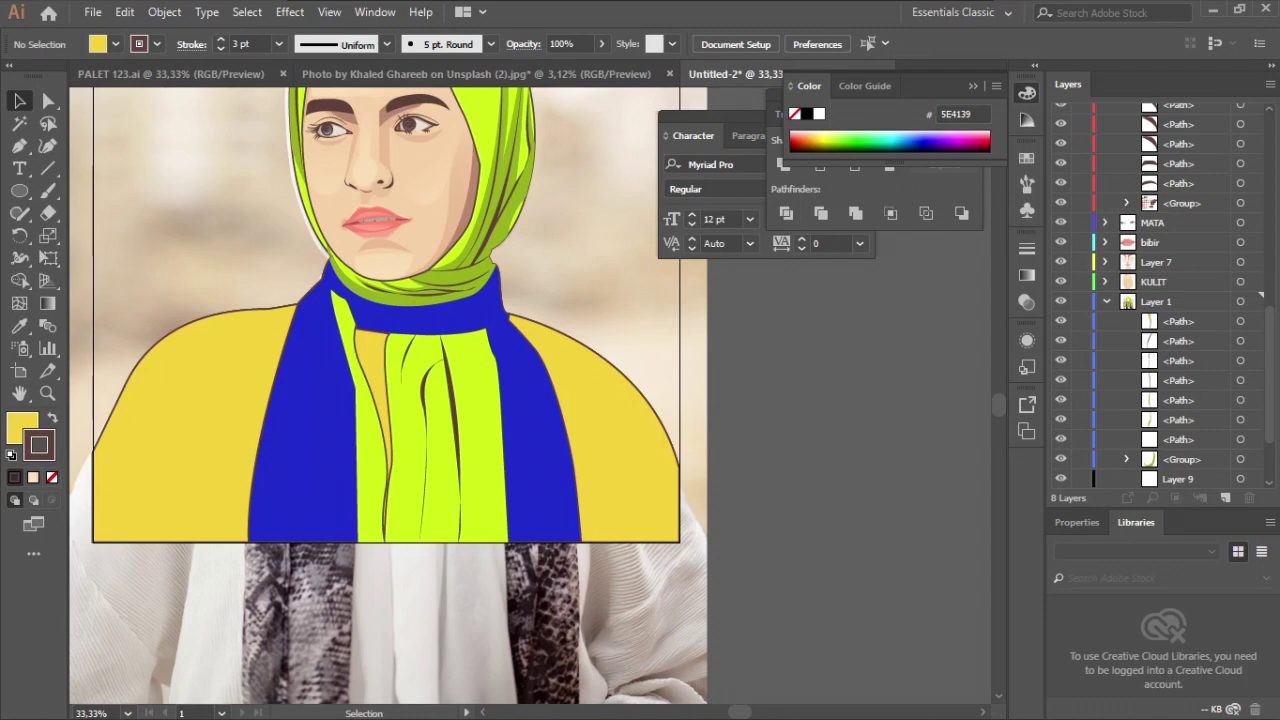
- Create a new sublayer inside Layer 1, just below the yellow strip on the shirt
scroll(614, 540, down, 2)
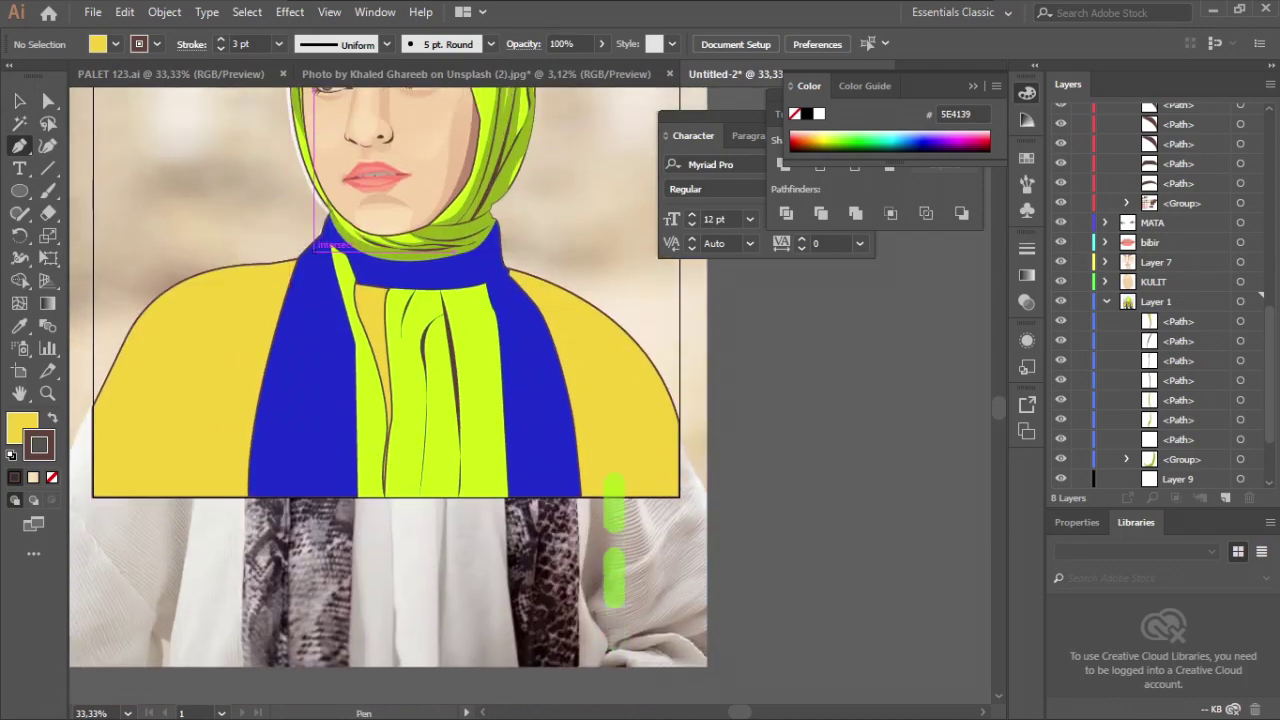
click(372, 400)
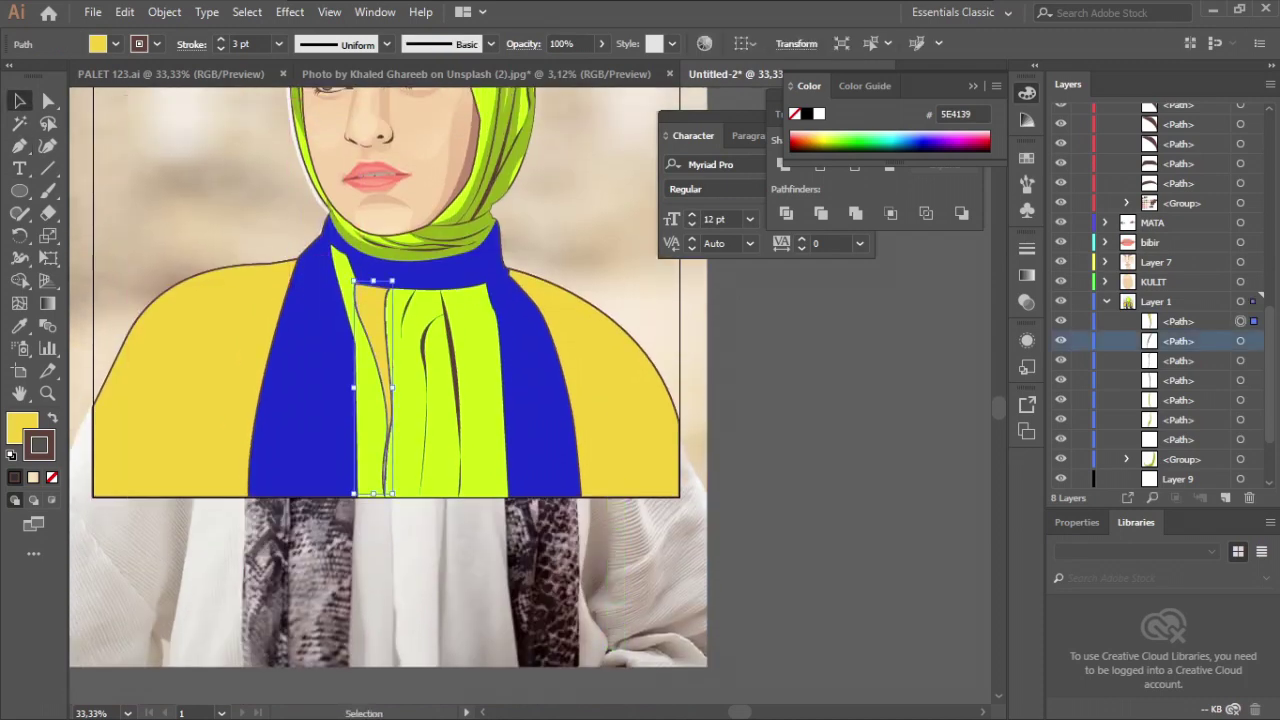
click(1225, 497)
click(1240, 341)
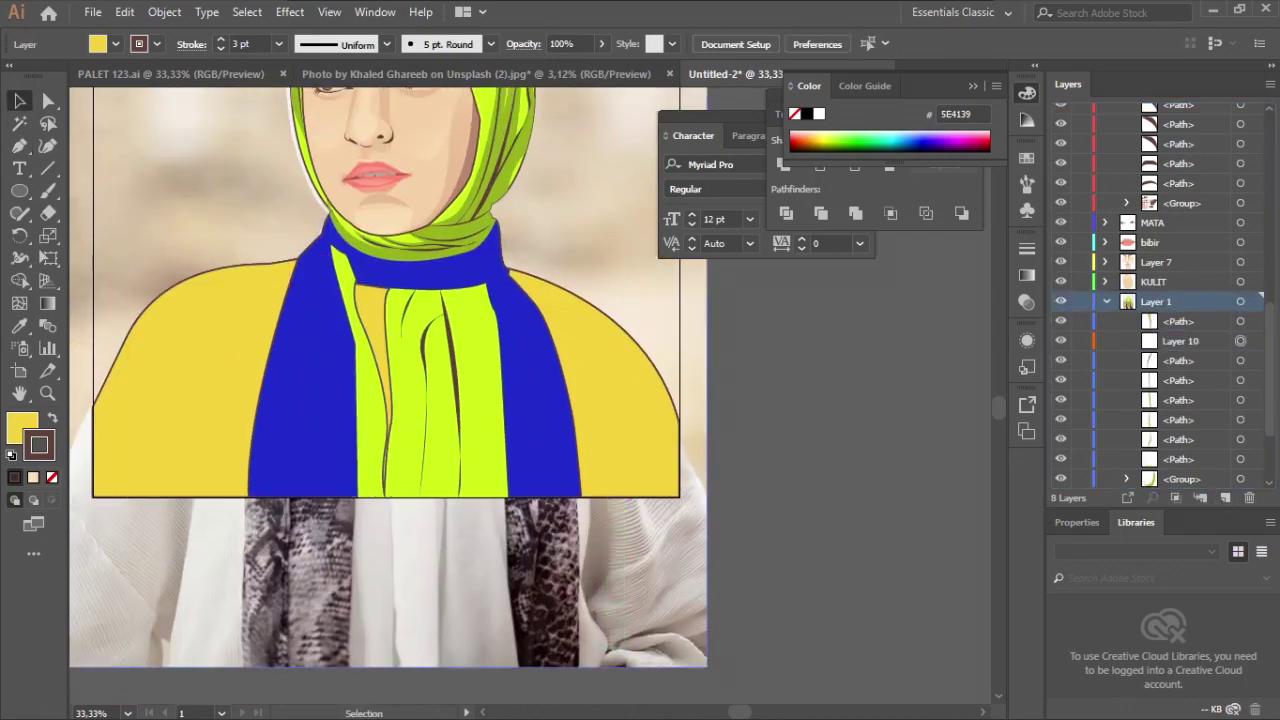
- Start a yellow shading contour at the shirt's neckline and trace it down over the yellow strip to a point below the hem
key(ctrl+plus)
key(ctrl+plus)
scroll(400, 350, down, 2)
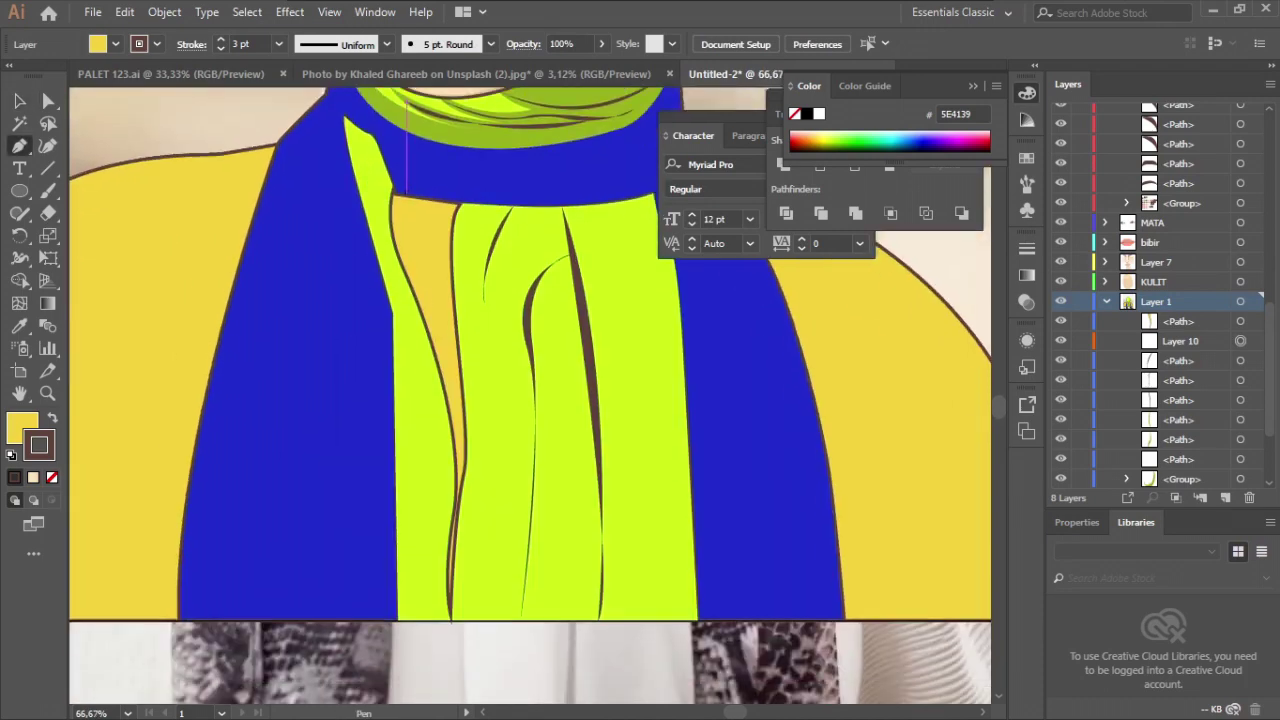
click(430, 214)
scroll(420, 400, down, 2)
drag(428, 282, 415, 418)
click(375, 517)
scroll(487, 456, up, 4)
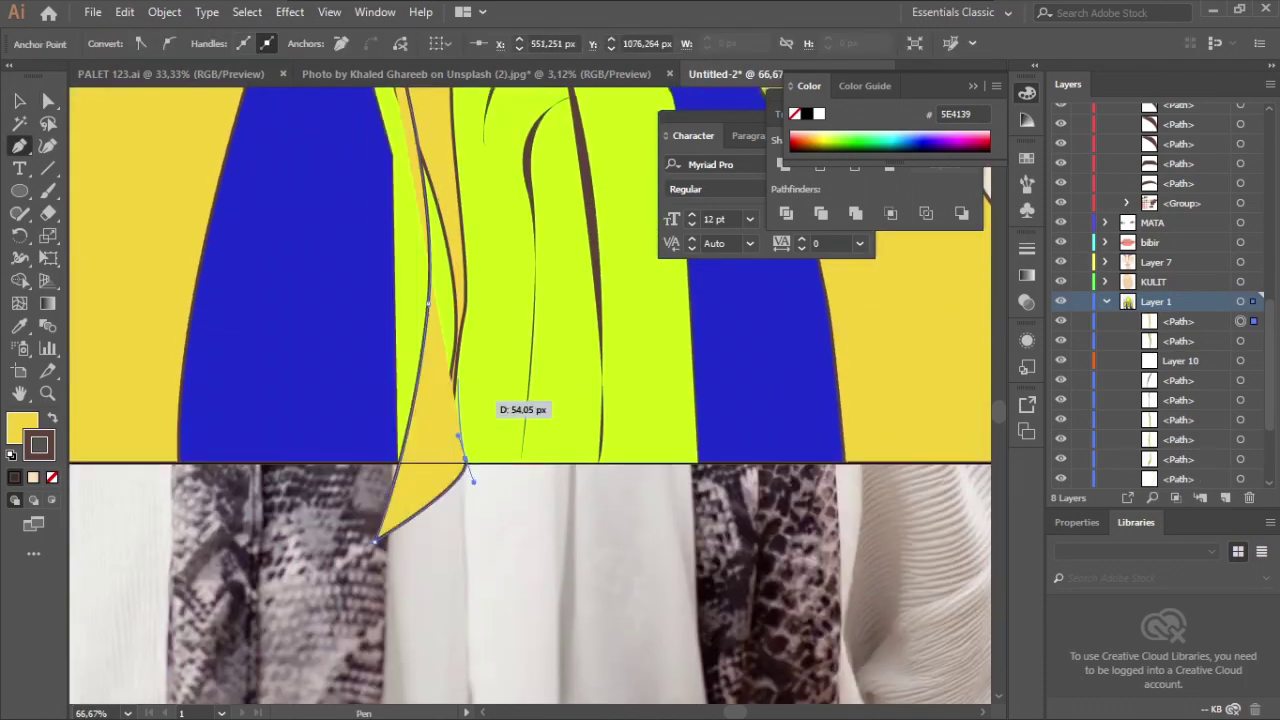
- Continue the shading contour up and down along the shirt folds, undoing a misplaced anchor, up to the right part of the neckline
click(460, 638)
click(451, 315)
click(465, 247)
drag(483, 344, 515, 236)
scroll(515, 236, down, 4)
scroll(491, 467, up, 2)
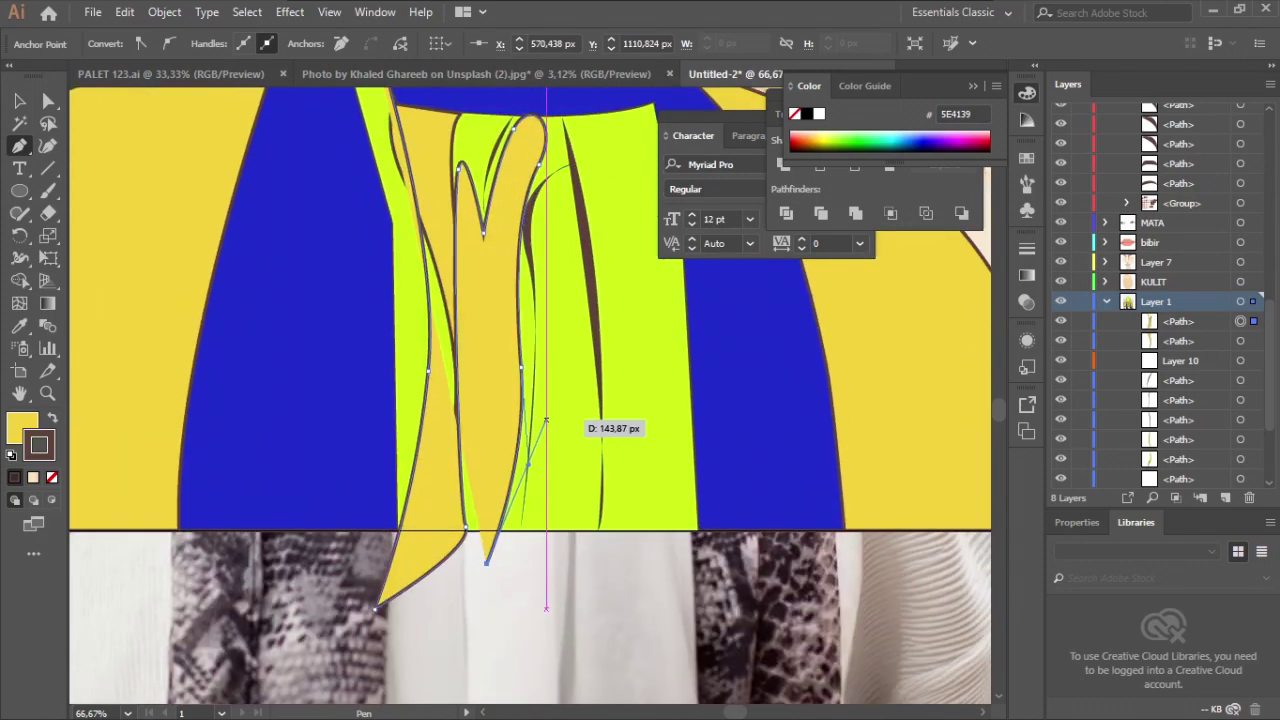
key(ctrl+z)
scroll(546, 420, down, 2)
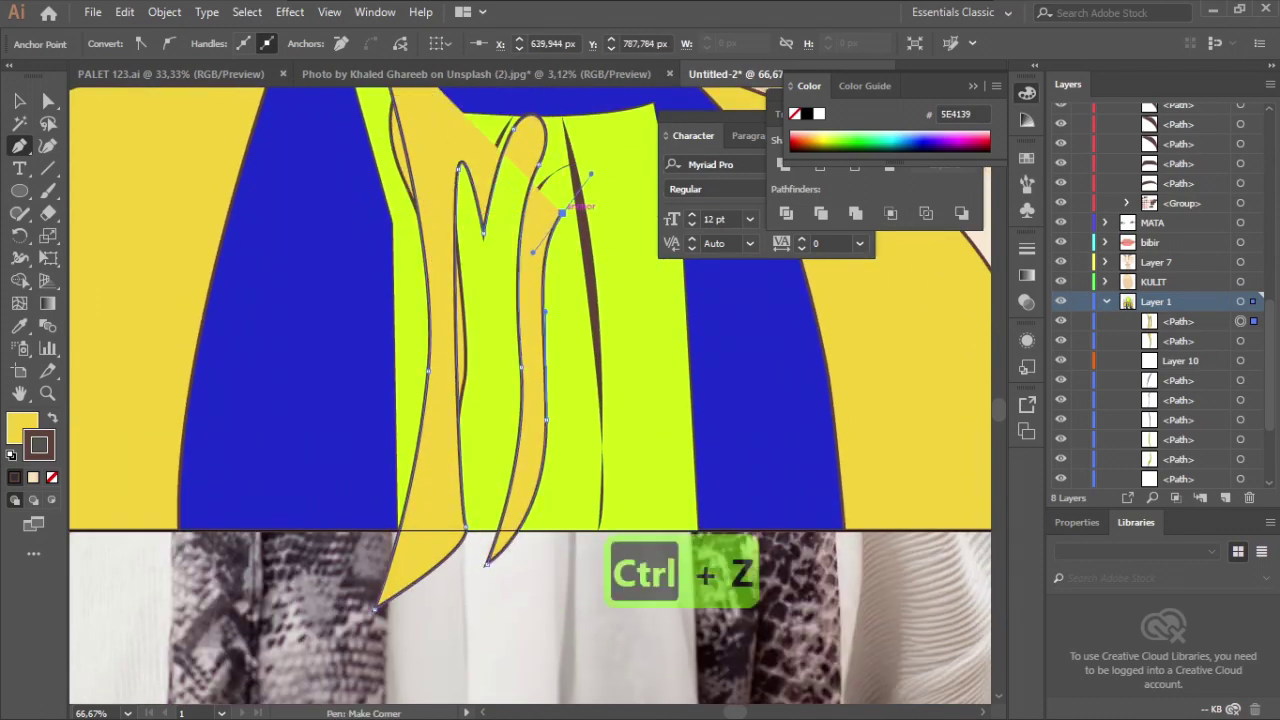
scroll(600, 450, up, 7)
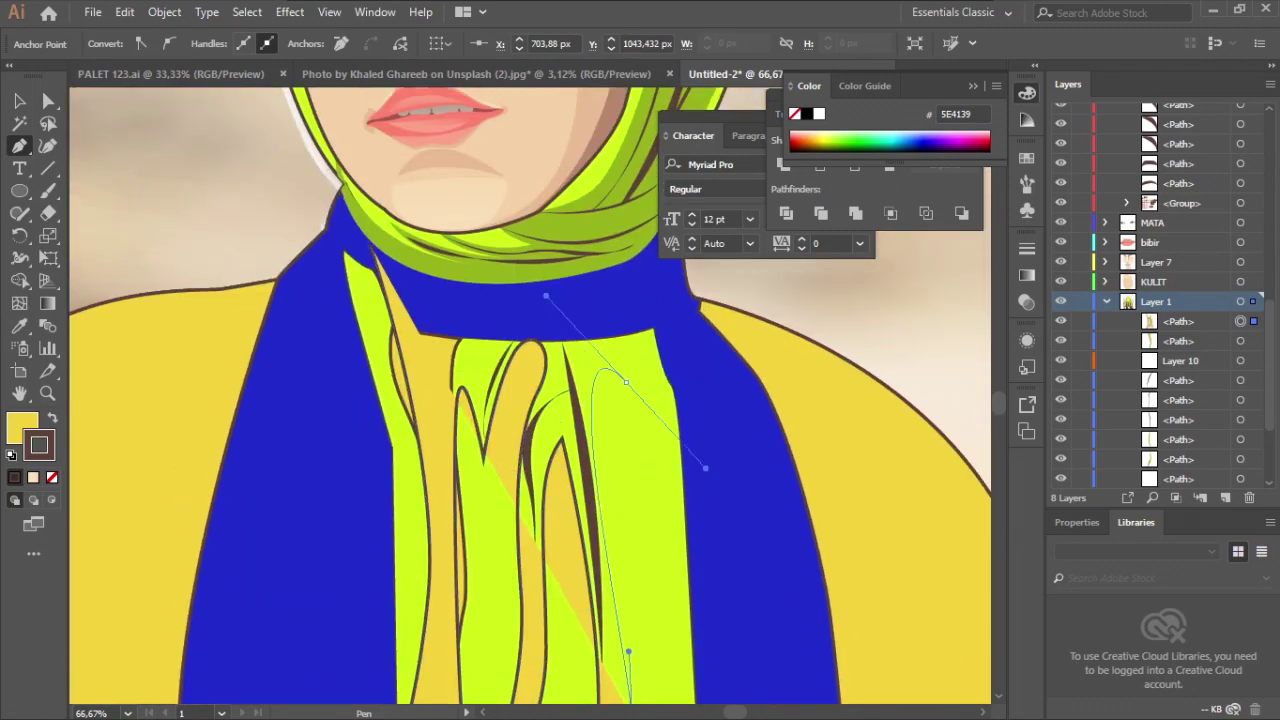
- Close the shading contour with a wide loop running outside the scarf ends and below the hem
scroll(690, 450, up, 2)
alt+scroll(680, 400, down, 1)
scroll(800, 450, down, 4)
drag(525, 688, 420, 578)
drag(257, 400, 257, 394)
- Intersect a copy of the shirt panel pasted in place with the contour and fill the result with the hijab's darker green
key(v)
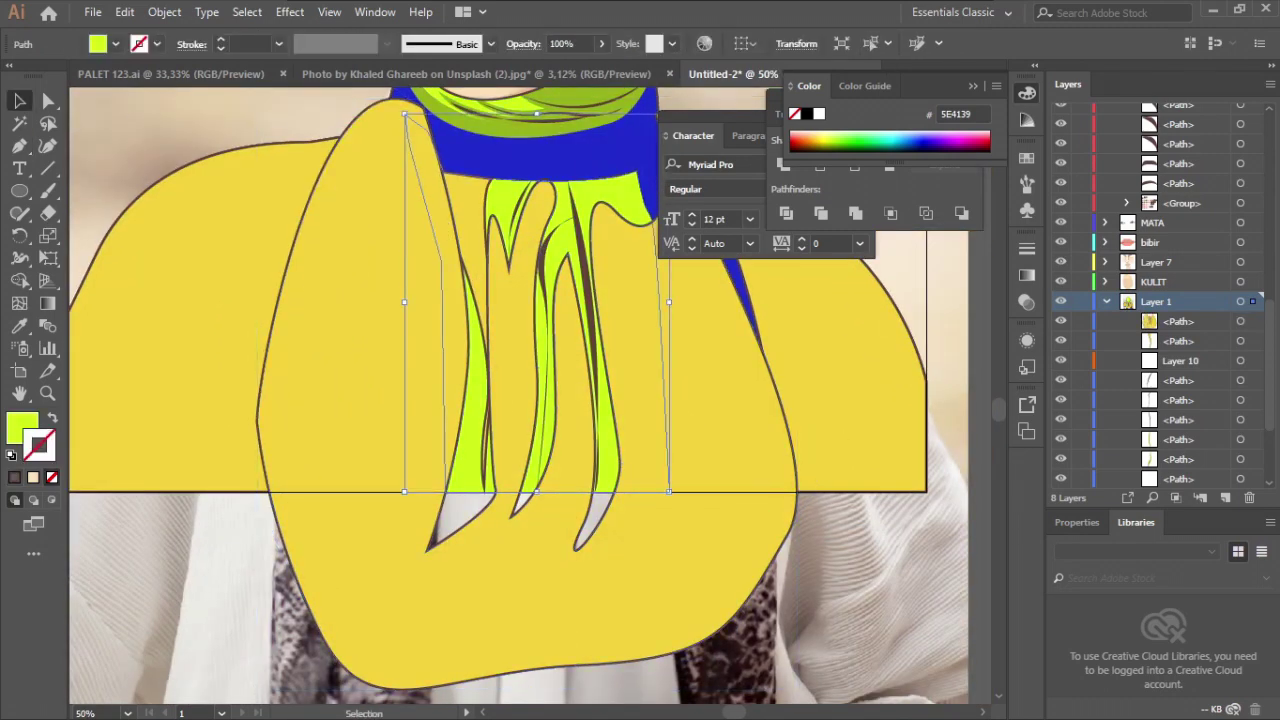
key(ctrl+c)
key(ctrl+shift+v)
click(853, 168)
key(i)
scroll(500, 400, up, 3)
click(608, 152)
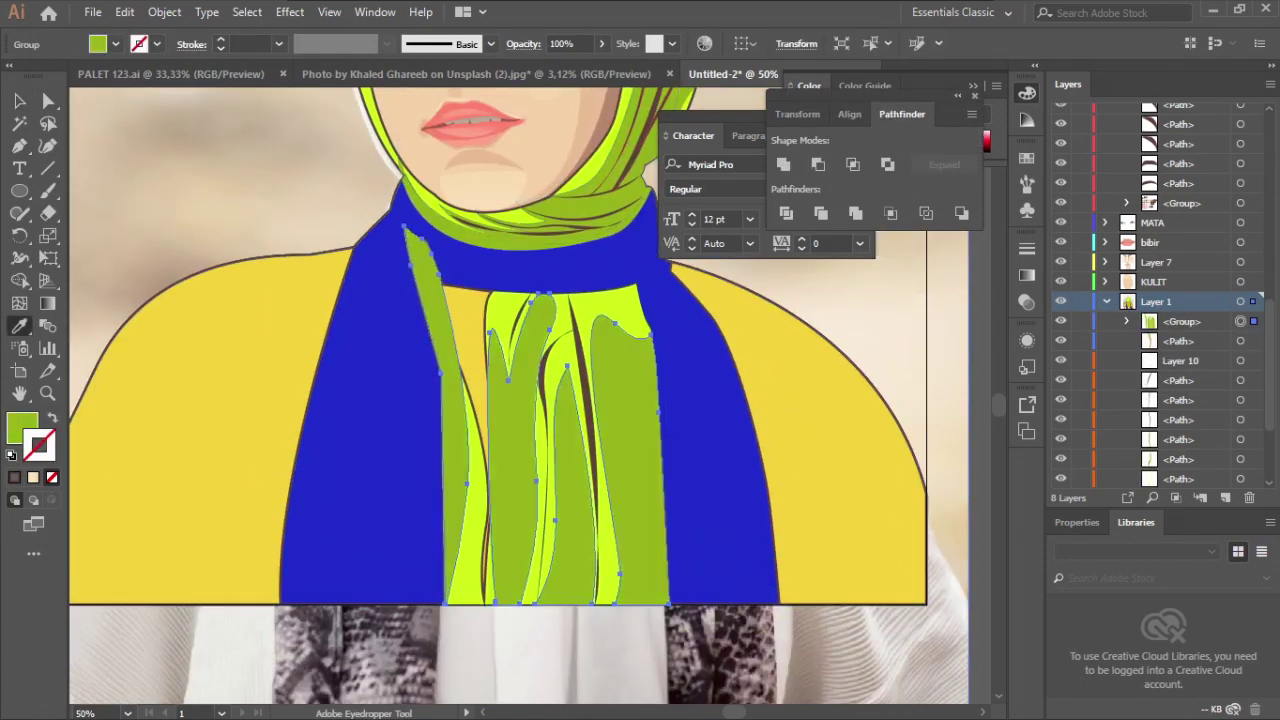
- Bring the yellow strip to the front of the dark green shading and deselect it
key(v)
right_click(470, 325)
click(720, 617)
key(ctrl+minus)
key(ctrl+shift+a)
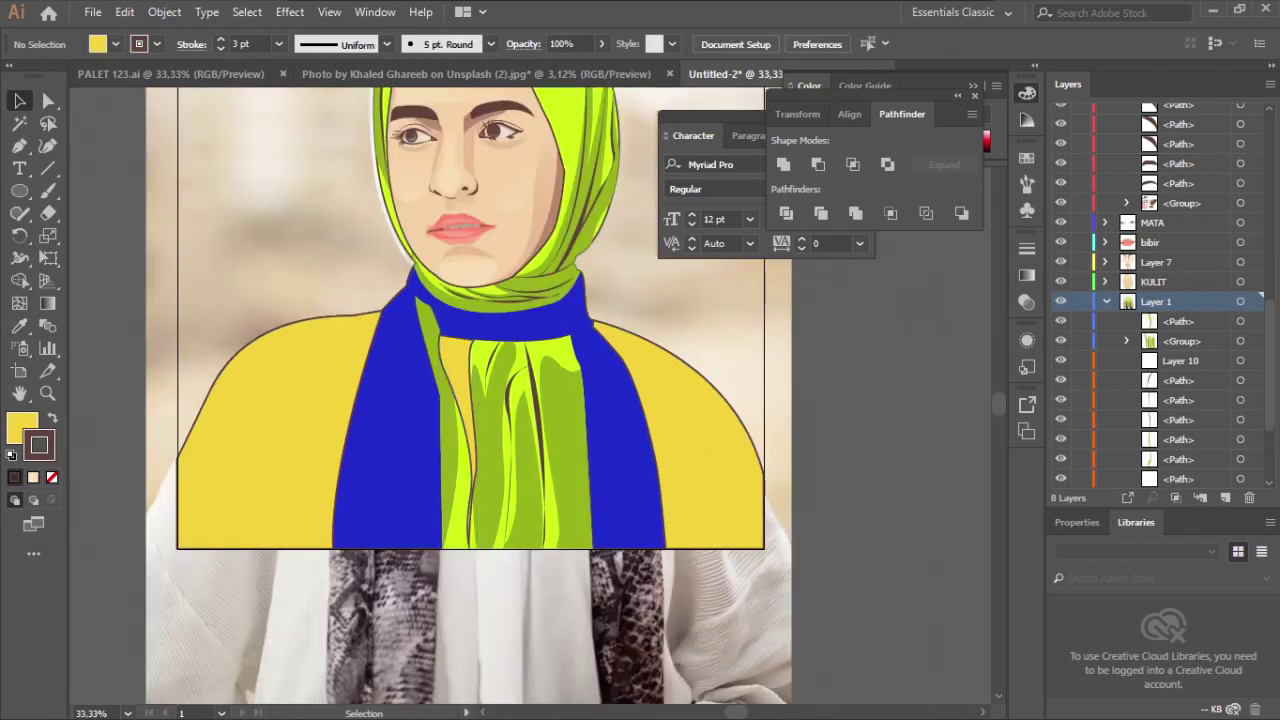
- Undo the strip reordering, the dark green shading and the wide closing loop, back to the open shading contour
key(ctrl+z)
key(ctrl+z)
key(ctrl+z)
key(ctrl+z)
key(ctrl+z)
key(ctrl+z)
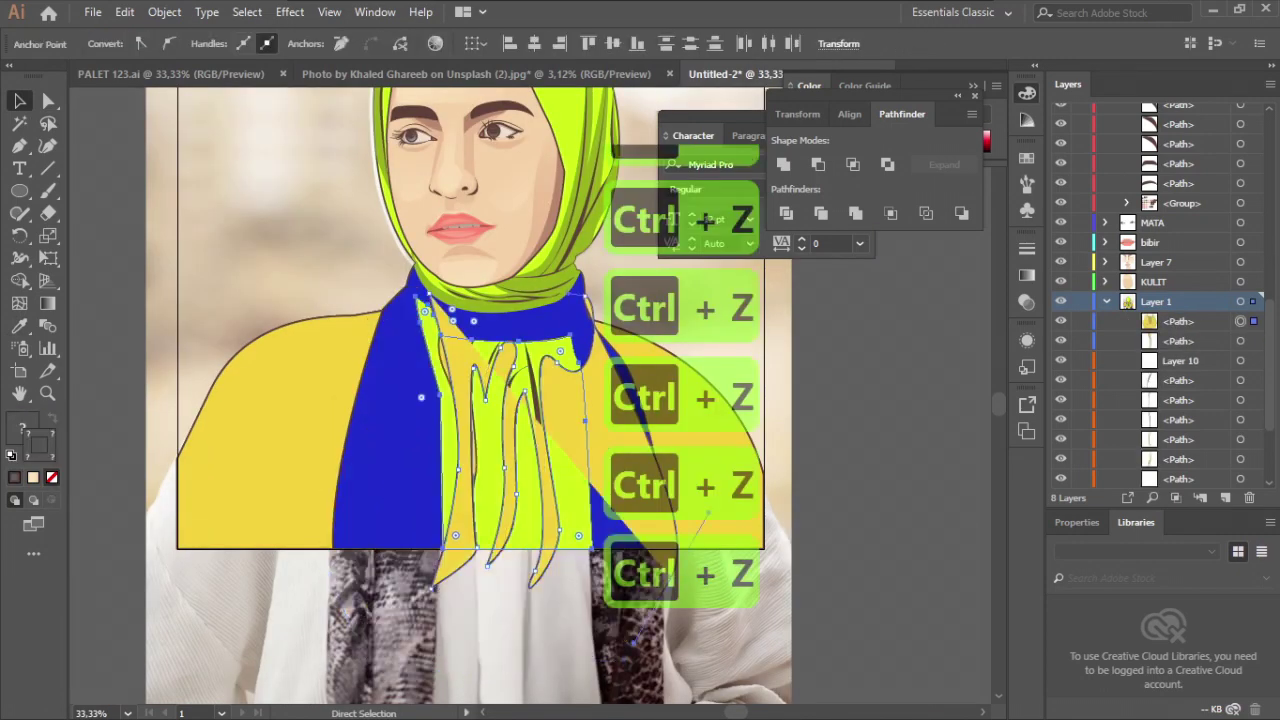
key(ctrl+z)
- Redraw the end of the shading contour across the blue scarf above the neckline and close it at its starting anchor
key(p)
scroll(455, 271, up, 1)
scroll(278, 311, down, 1)
scroll(469, 319, up, 1)
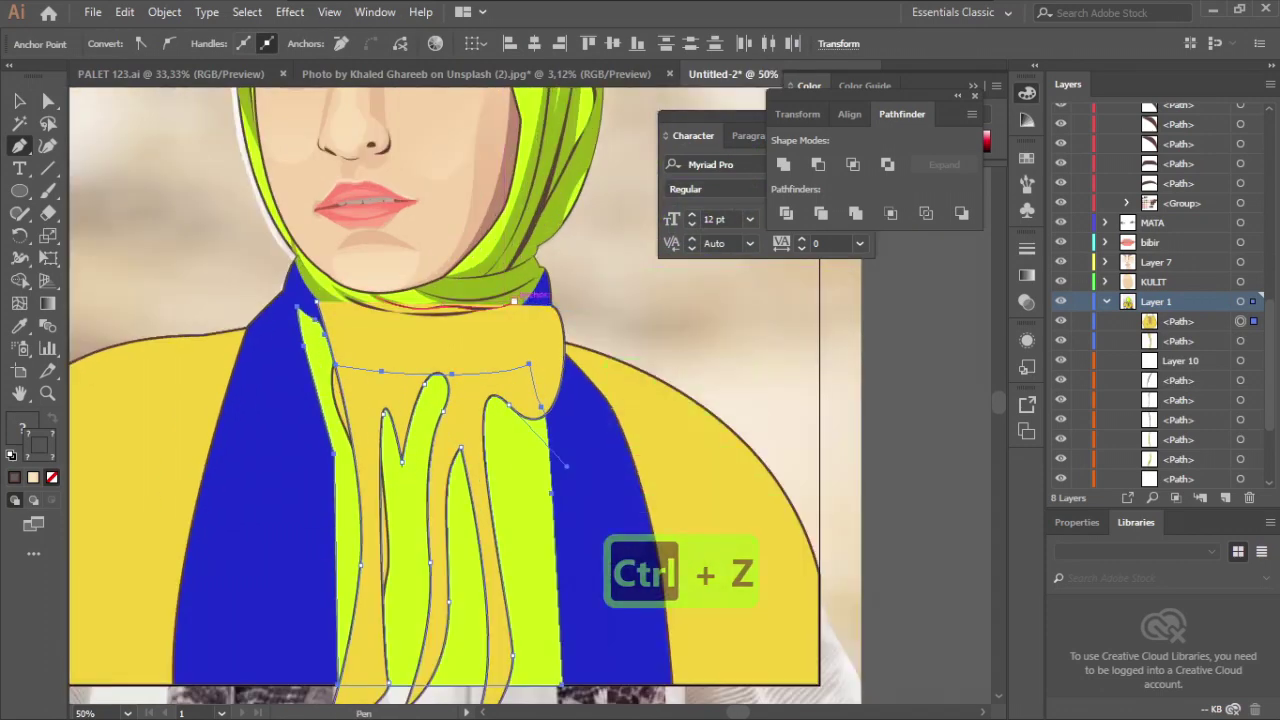
click(515, 298)
- Intersect the closed contour with a copy of the shirt panel pasted in place and fill it with the hijab's darker green
key(v)
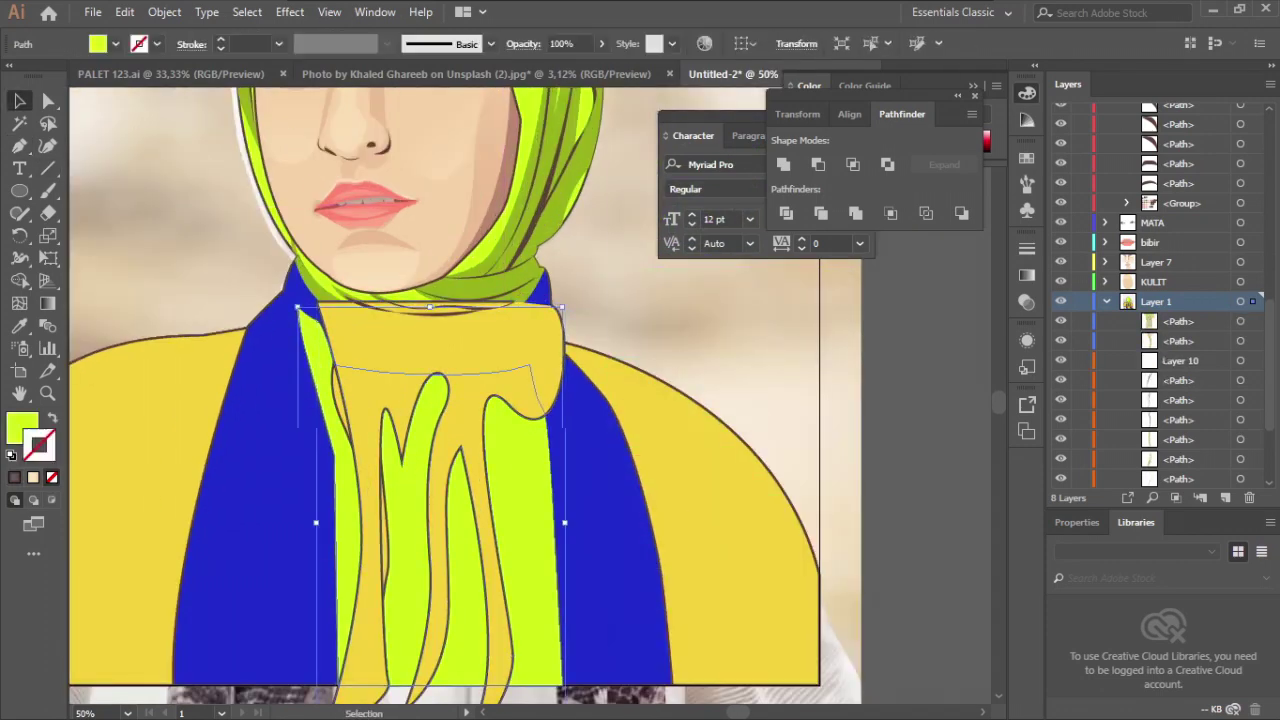
key(ctrl+c)
key(ctrl+shift+v)
click(852, 164)
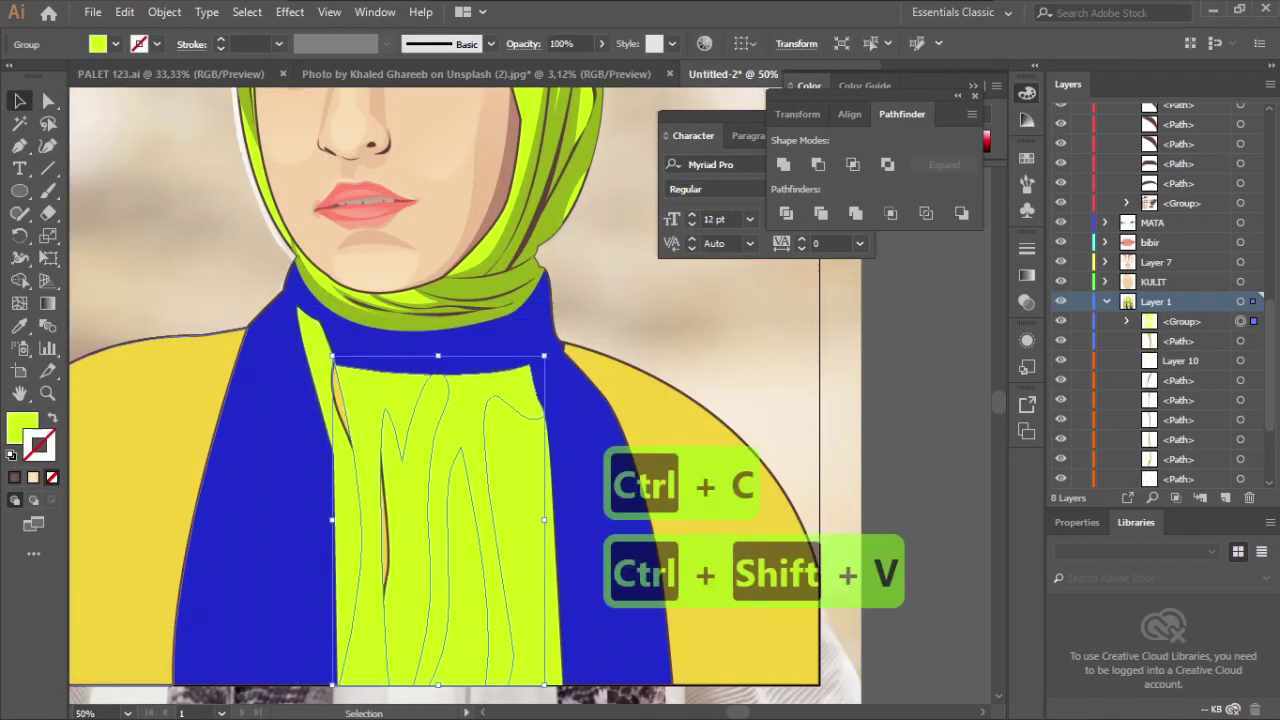
scroll(445, 390, down, 1)
click(19, 326)
click(440, 227)
- Send the dark green shading group backward beneath the brown folds and the yellow strip, and deselect it
key(v)
click(620, 190)
click(465, 315)
key(ctrl+[)
key(ctrl+[)
key(ctrl+[)
key(ctrl+[)
key(ctrl+[)
key(ctrl+[)
key(ctrl+[)
key(ctrl+[)
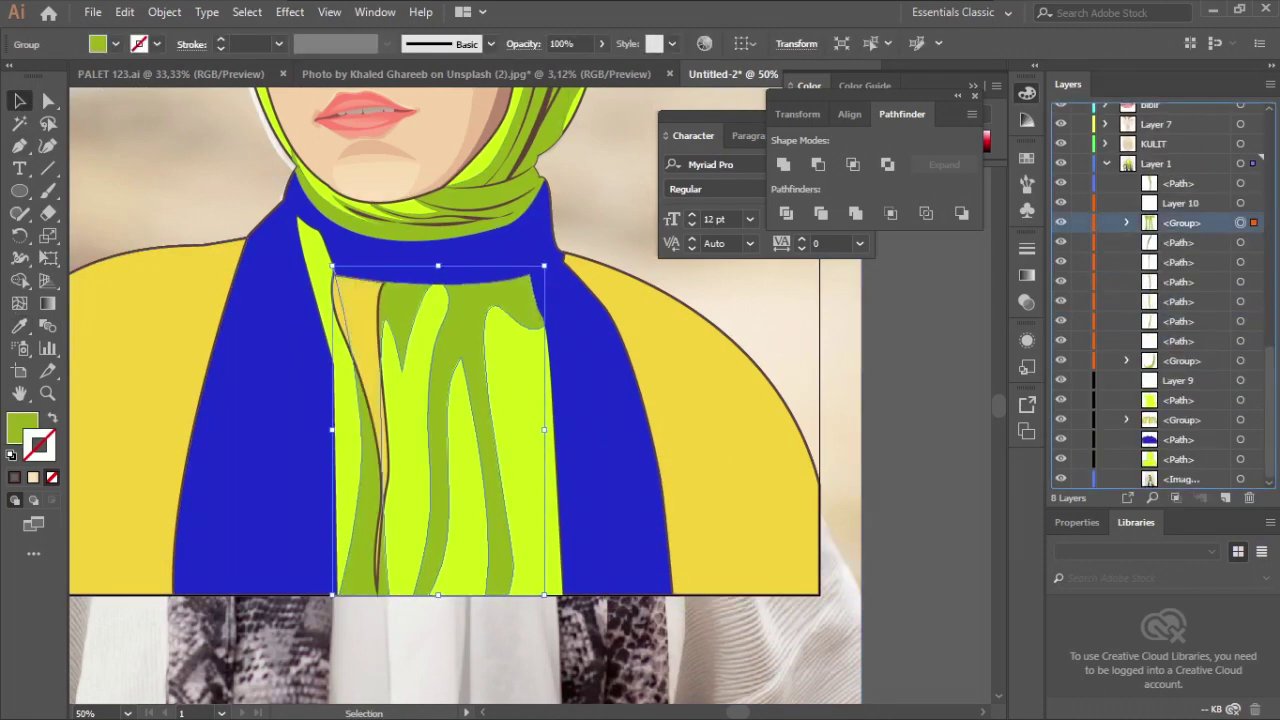
key(ctrl+shift+a)
key(ctrl+minus)
scroll(431, 395, up, 1)
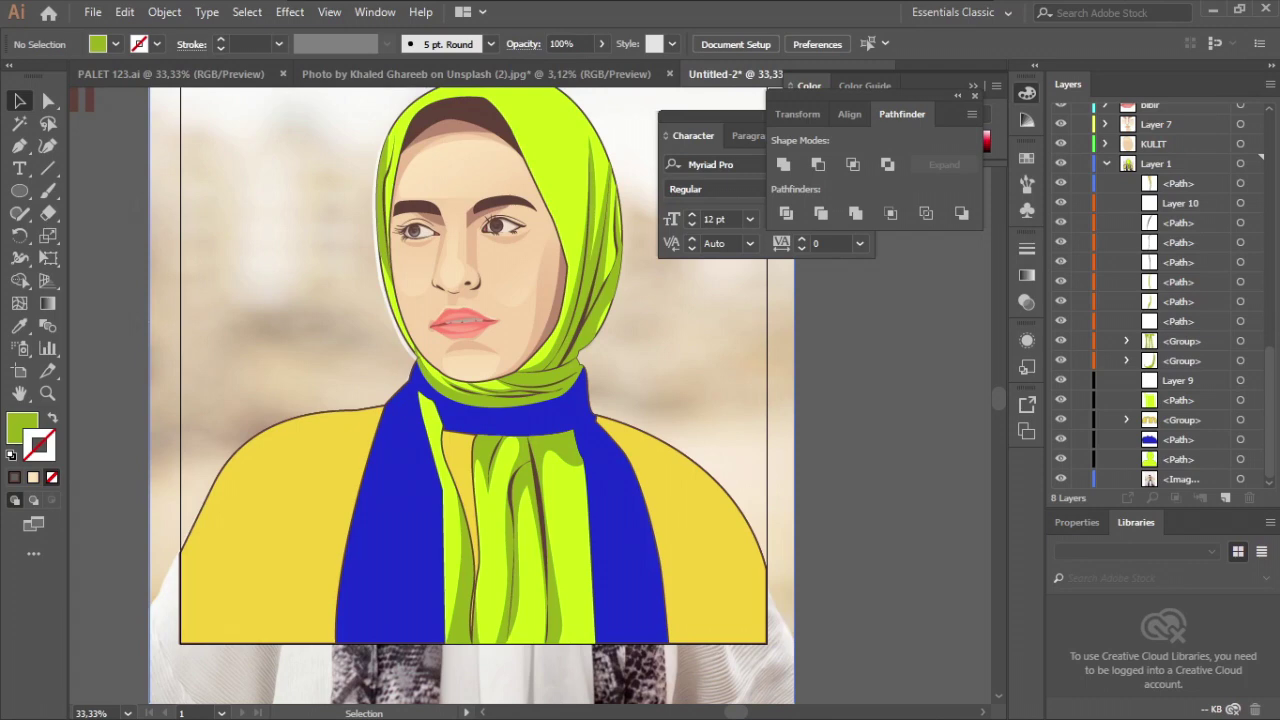
- Pick up the scarf's blue fill and brown outline, and trace a contour from the scarf over the left shoulder down the sleeve
click(585, 416)
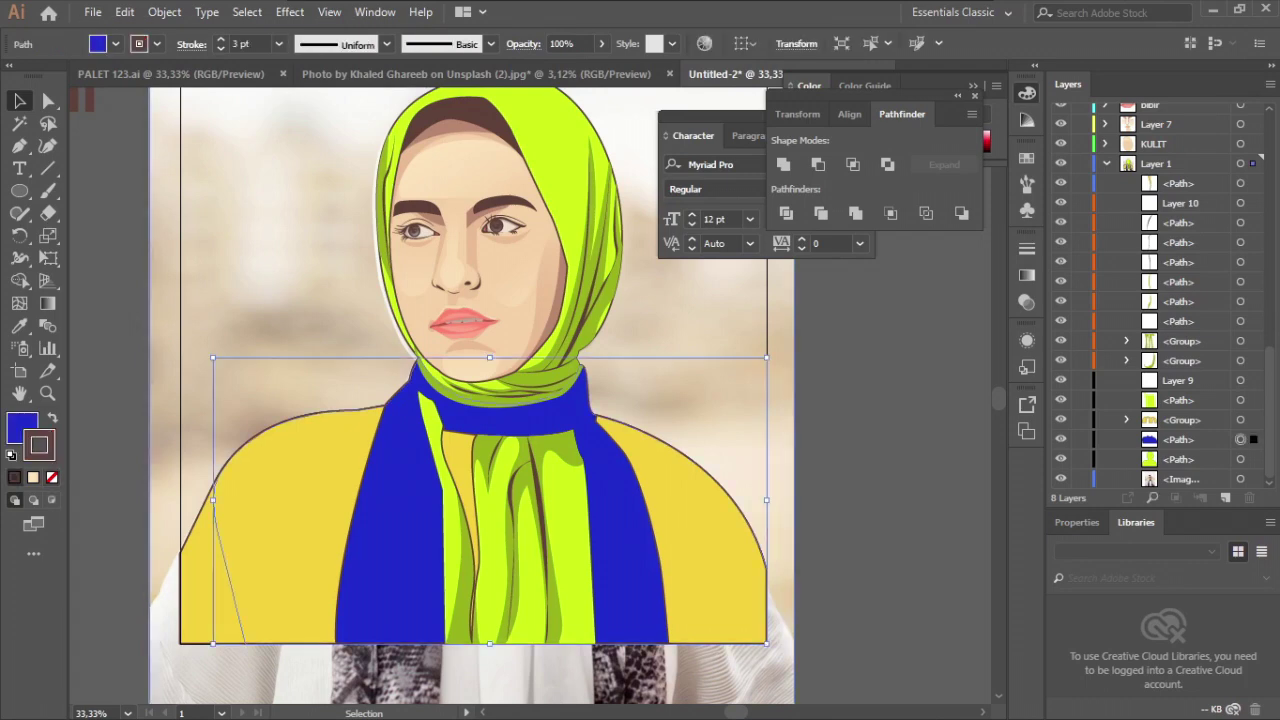
key(ctrl+shift+a)
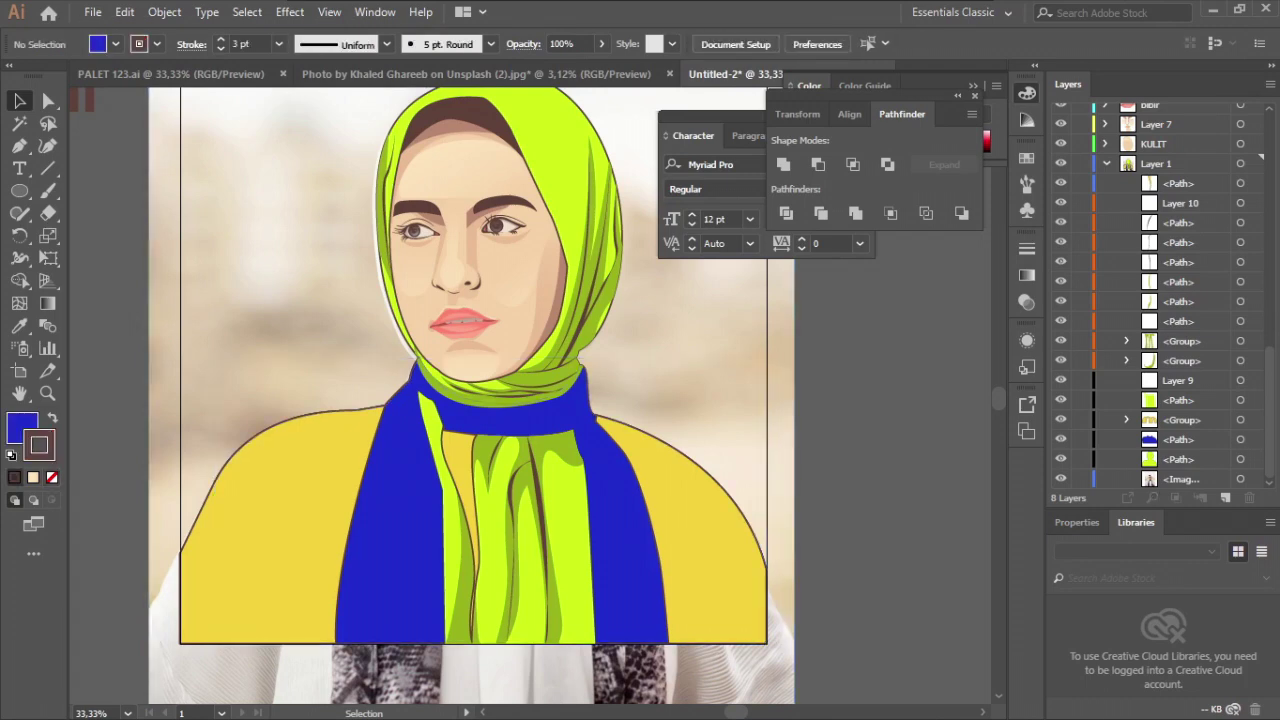
key(p)
scroll(331, 355, down, 2)
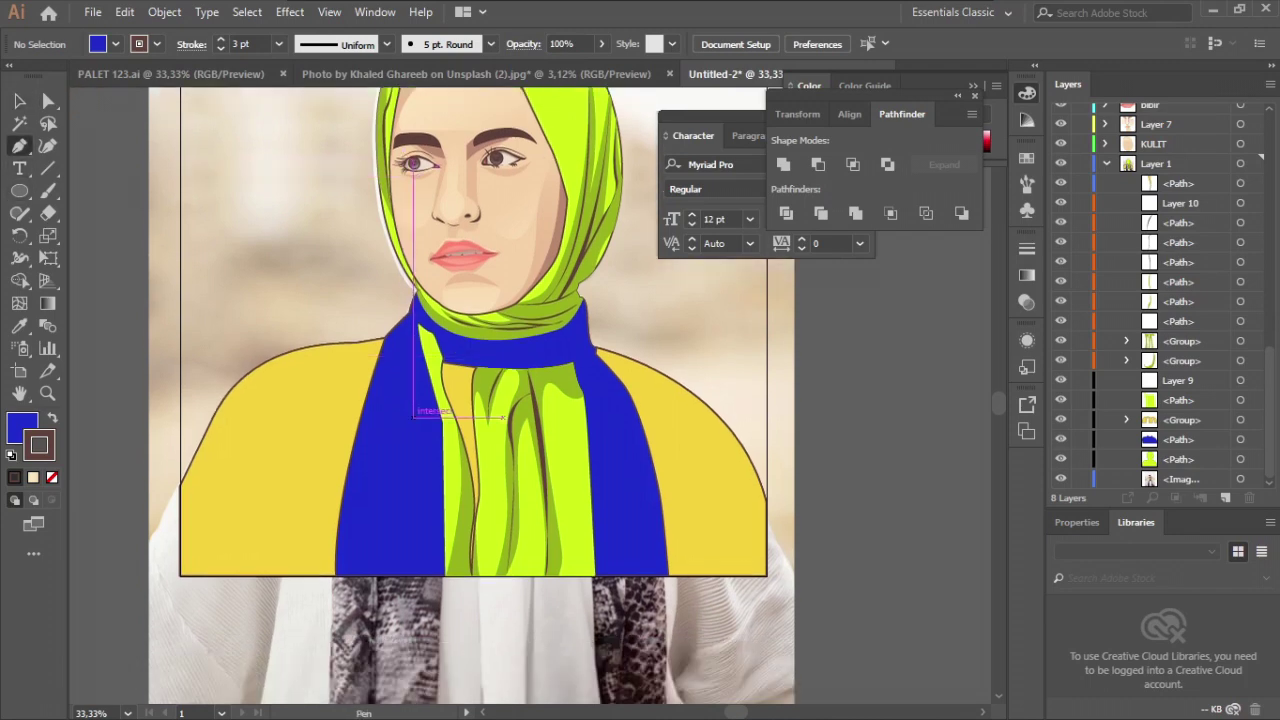
click(390, 376)
scroll(256, 397, up, 1)
drag(268, 390, 187, 551)
scroll(223, 491, down, 1)
click(212, 552)
drag(174, 488, 174, 412)
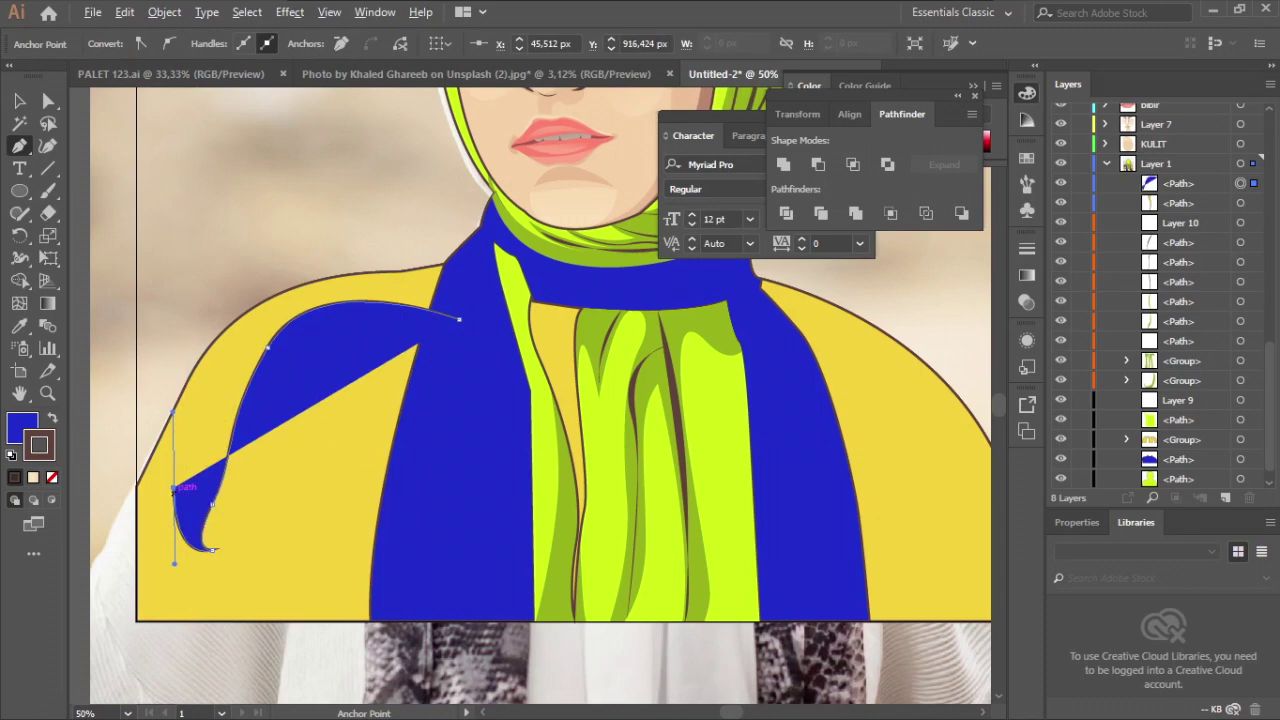
- Shape a pointed crease on the left sleeve with the contour, undoing a misplaced anchor, and bring it back toward the sleeve's outer edge
alt+click(174, 488)
scroll(180, 488, down, 1)
key(ctrl+z)
scroll(213, 483, up, 1)
drag(186, 357, 151, 434)
drag(257, 471, 215, 565)
scroll(140, 520, up, 1)
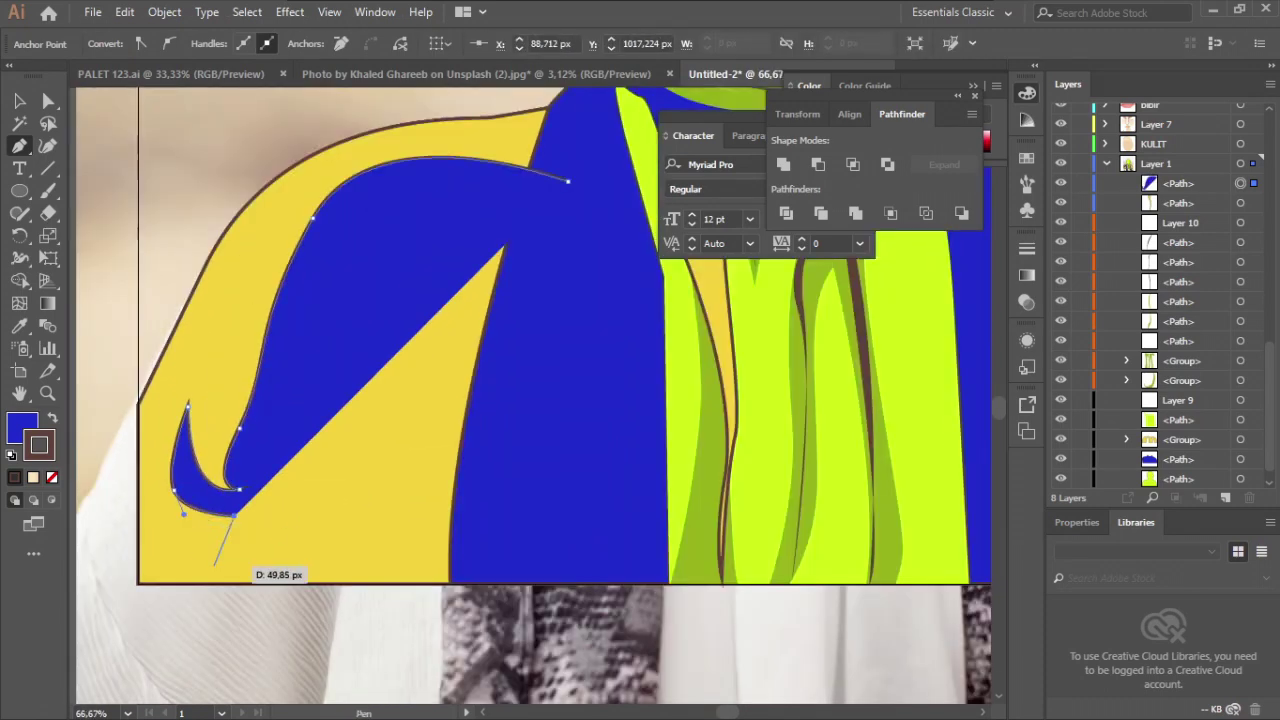
drag(168, 502, 161, 585)
click(168, 502)
- Extend the contour below the garment's hem to the right sleeve and form a pointed crease at its lower edge
scroll(168, 504, down, 1)
scroll(110, 577, down, 1)
drag(293, 584, 290, 585)
scroll(190, 520, down, 1)
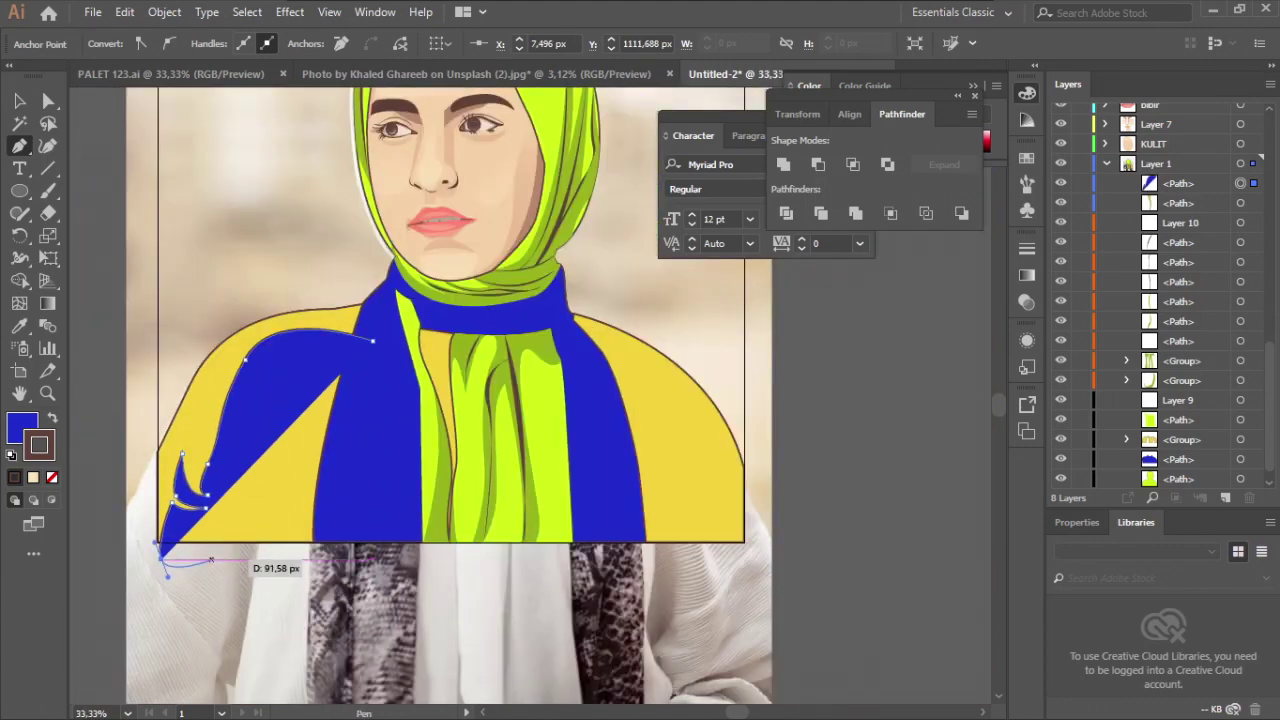
scroll(720, 508, up, 2)
drag(722, 515, 760, 448)
click(737, 405)
click(792, 471)
- Trace the contour up the right sleeve toward the shoulder and undo the last anchors placed above the sleeve curve
scroll(790, 468, up, 3)
drag(724, 381, 661, 335)
scroll(650, 335, up, 2)
click(575, 328)
drag(575, 328, 740, 368)
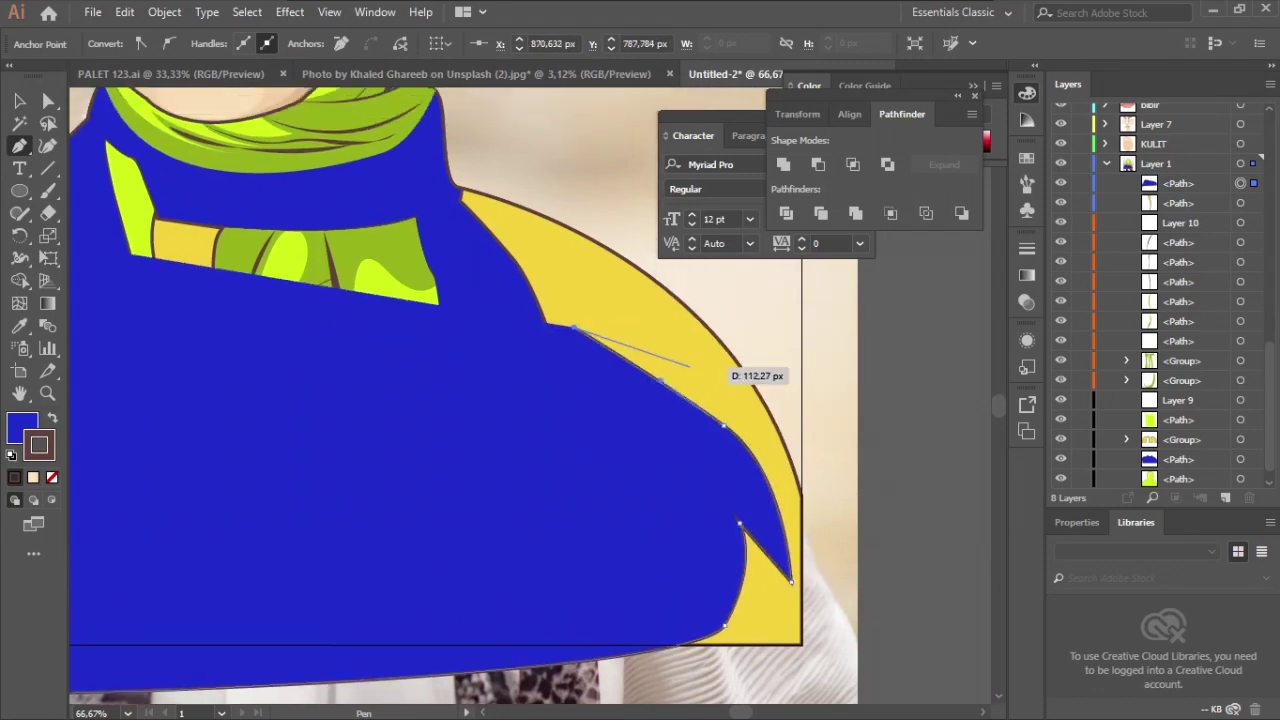
key(ctrl+z)
key(ctrl+z)
- Add a pointed crease on the right shoulder and close the contour with a wide loop around the outside of the garment
scroll(640, 385, down, 3)
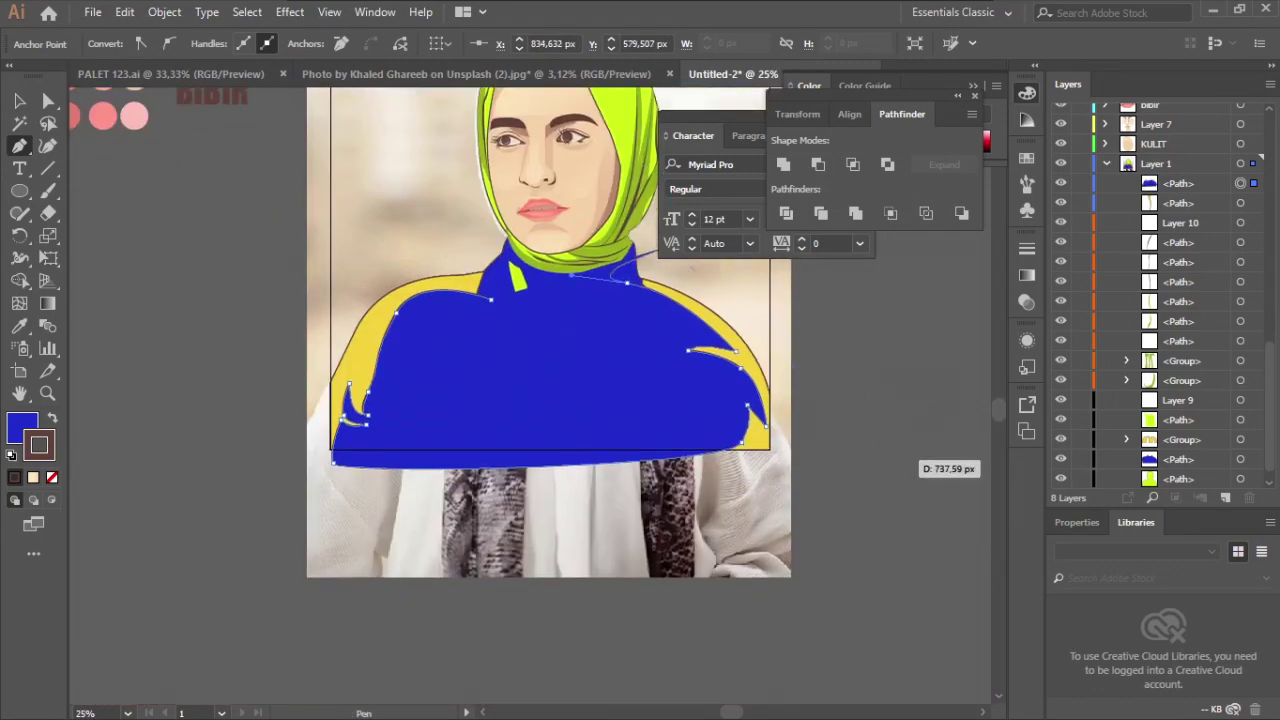
drag(887, 443, 842, 540)
drag(686, 626, 543, 626)
drag(237, 560, 220, 523)
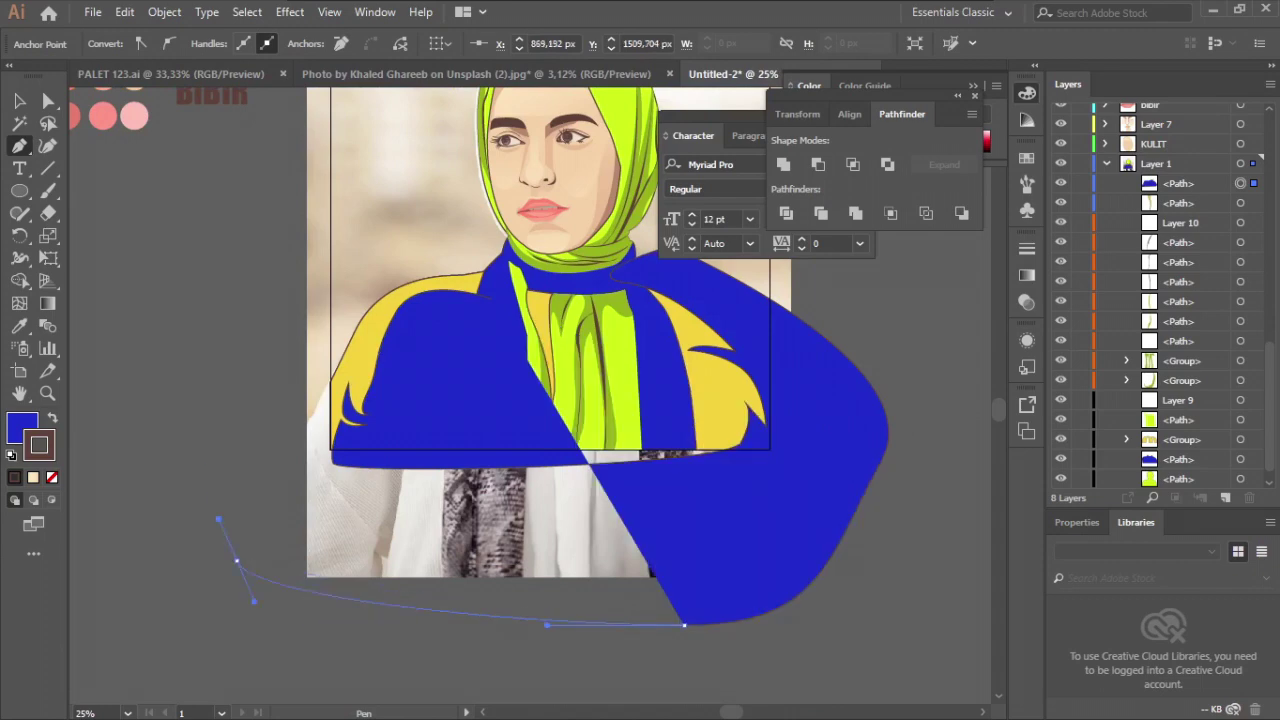
drag(211, 374, 234, 322)
click(495, 218)
click(491, 299)
- Paste a copy of the yellow garment group in place and try to intersect it with the blue contour
key(v)
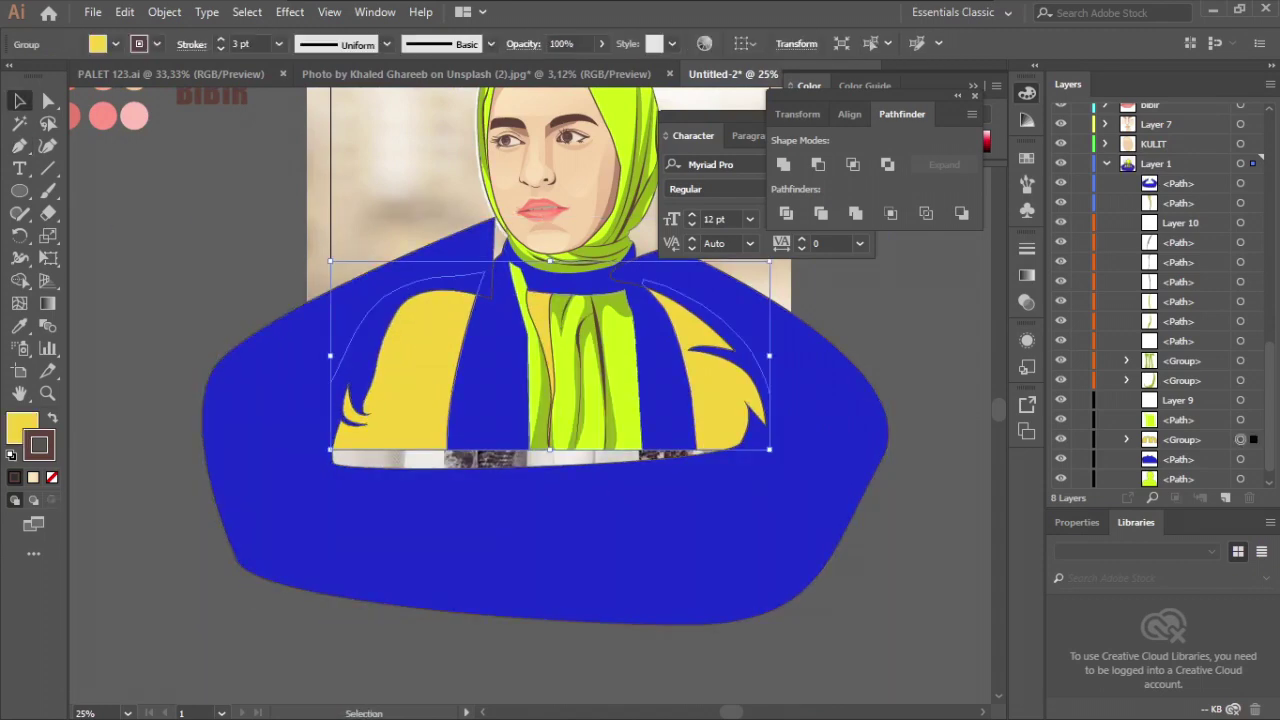
key(ctrl+c)
key(ctrl+shift+v)
click(853, 164)
click(796, 394)
click(930, 340)
click(715, 350)
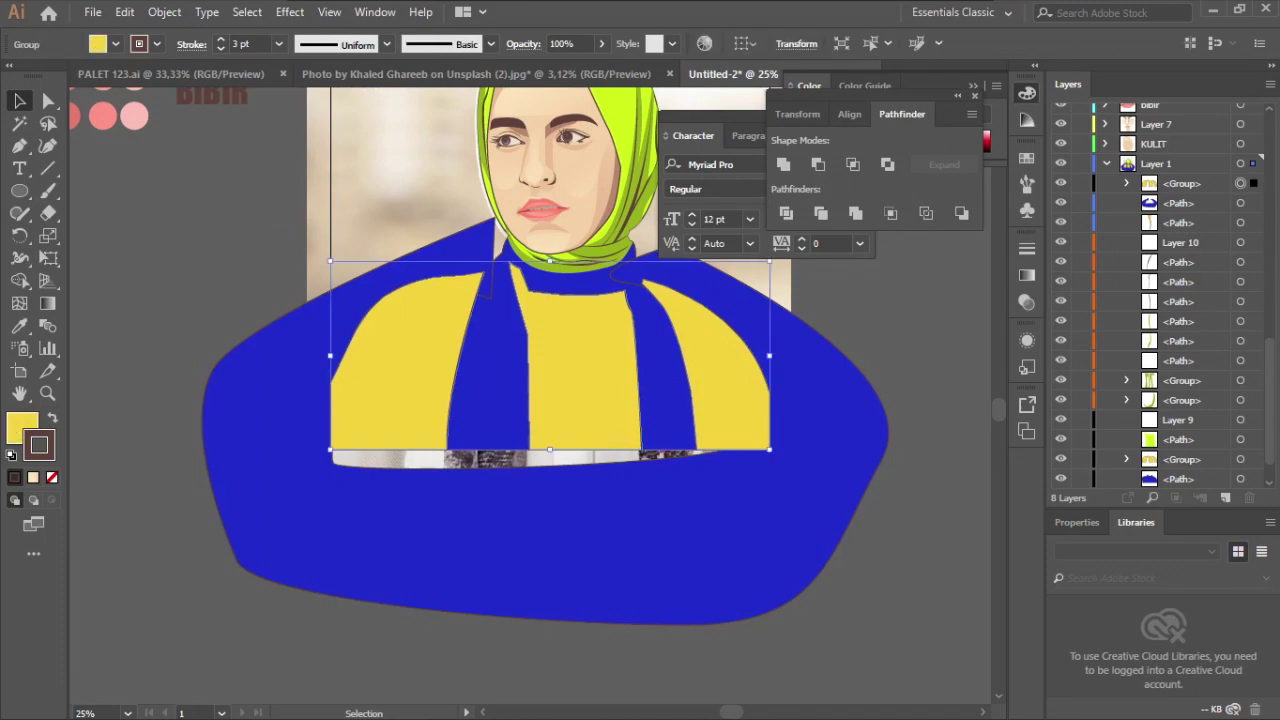
- Ungroup the pasted yellow garment copy into separate panels and select the right sleeve panel
click(1127, 183)
click(915, 340)
click(585, 375)
click(1128, 183)
click(1182, 183)
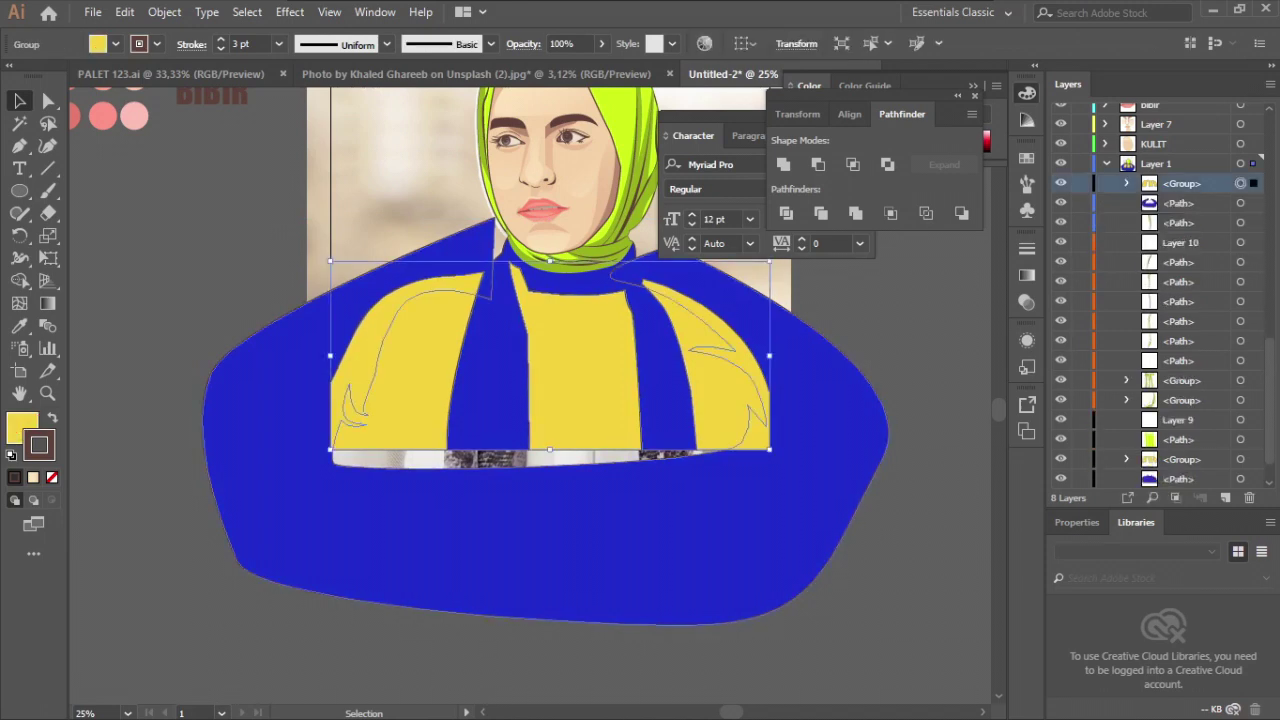
right_click(594, 374)
click(630, 528)
click(915, 335)
click(728, 378)
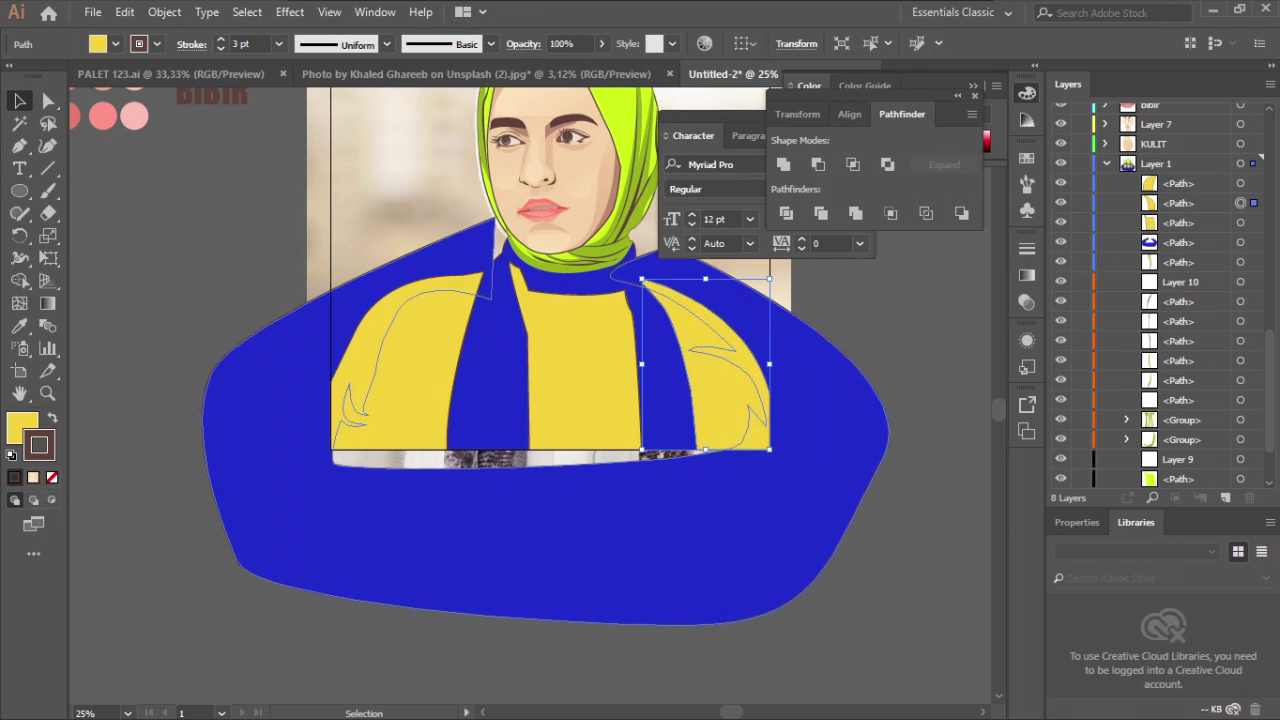
- Copy the blue contour, paste three copies in place, and hide the two uppermost copies
click(560, 540)
key(ctrl+c)
key(ctrl+shift+v)
key(ctrl+shift+v)
key(ctrl+shift+v)
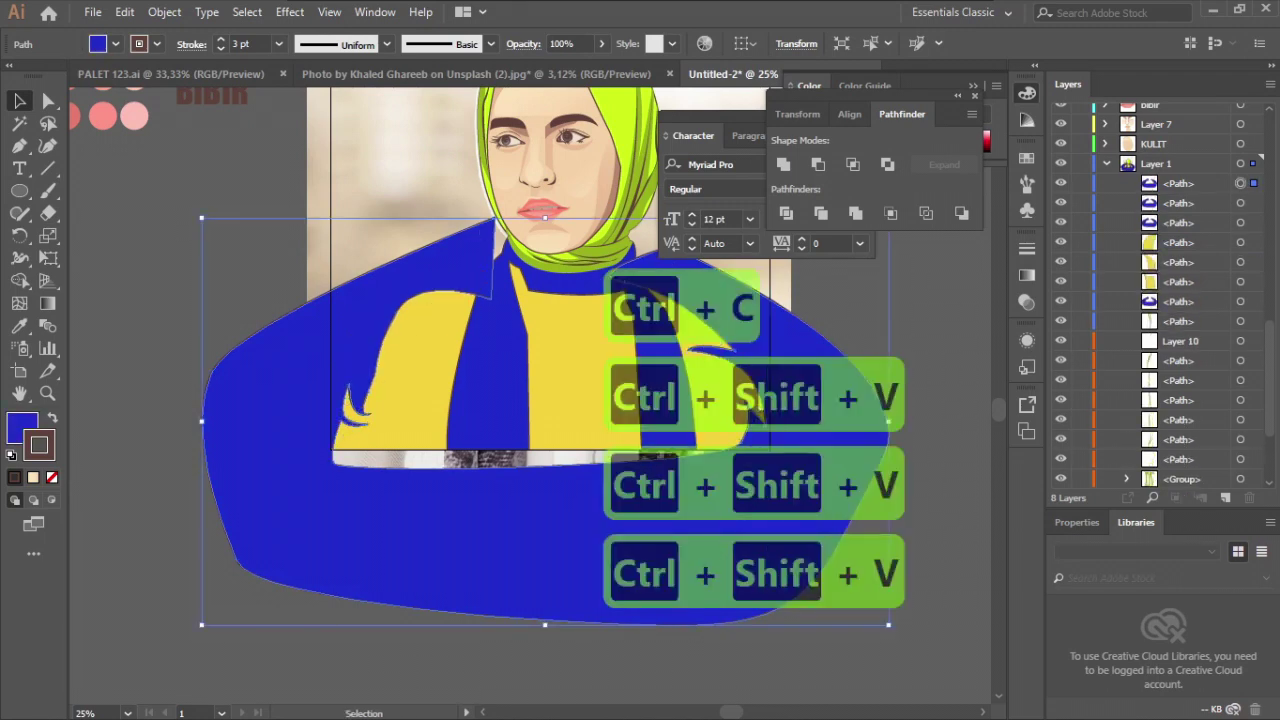
drag(1061, 183, 1061, 203)
- Select the right sleeve panel together with the visible blue contour copy and intersect the two shapes
click(720, 390)
key(super+c)
key(super+v)
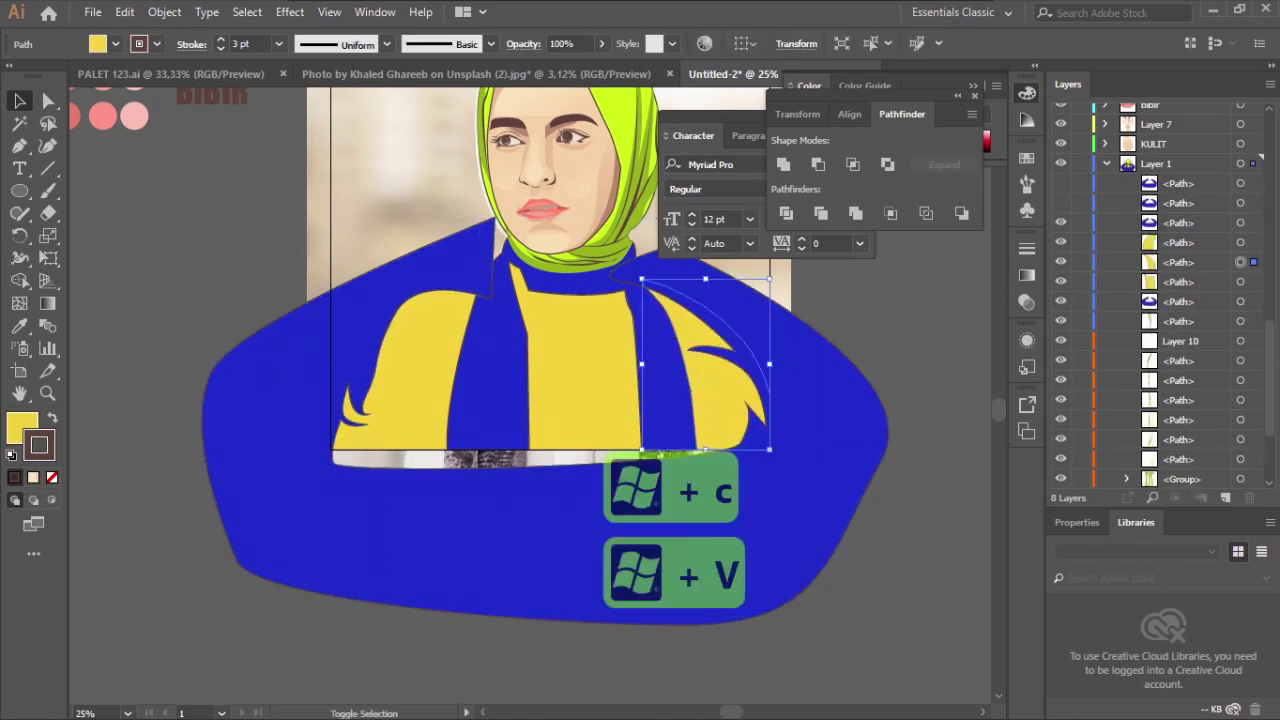
click(852, 164)
- Fill the right sleeve's highlight shape with #FFE473 and remove its outline
key(i)
click(400, 380)
double_click(22, 428)
text(FFE473)
key(Return)
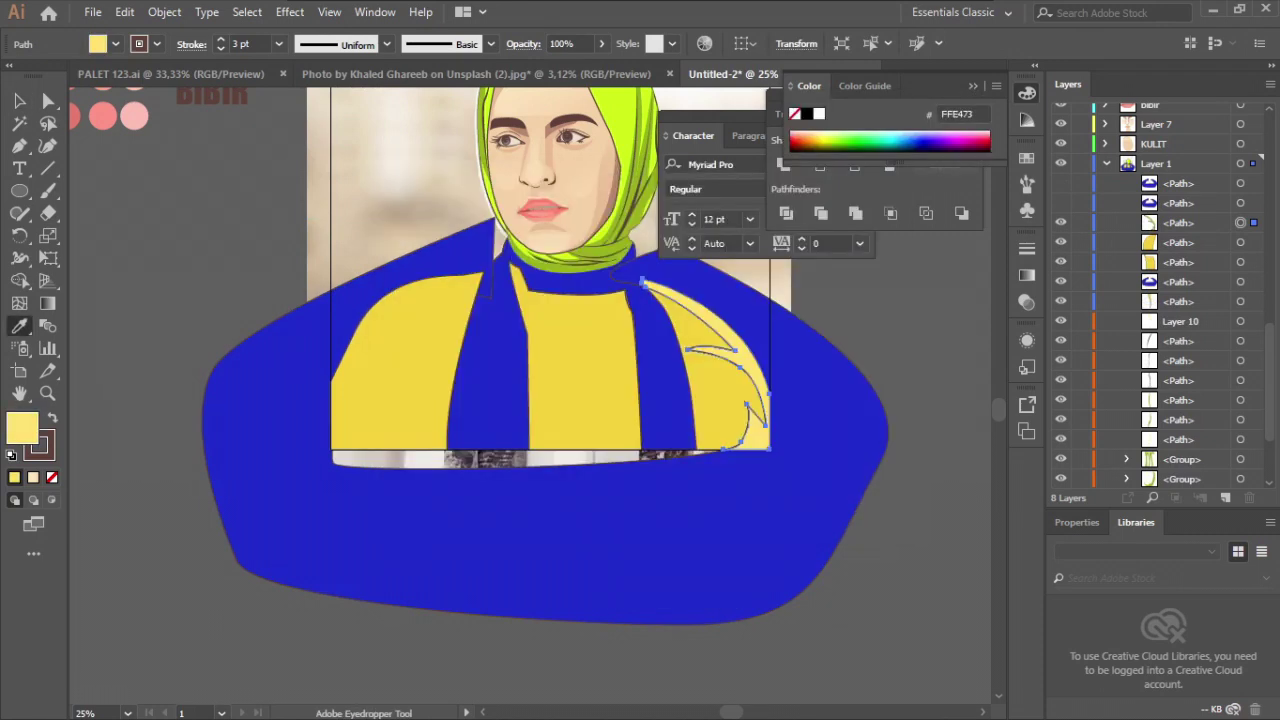
key(v)
key(ctrl+shift+a)
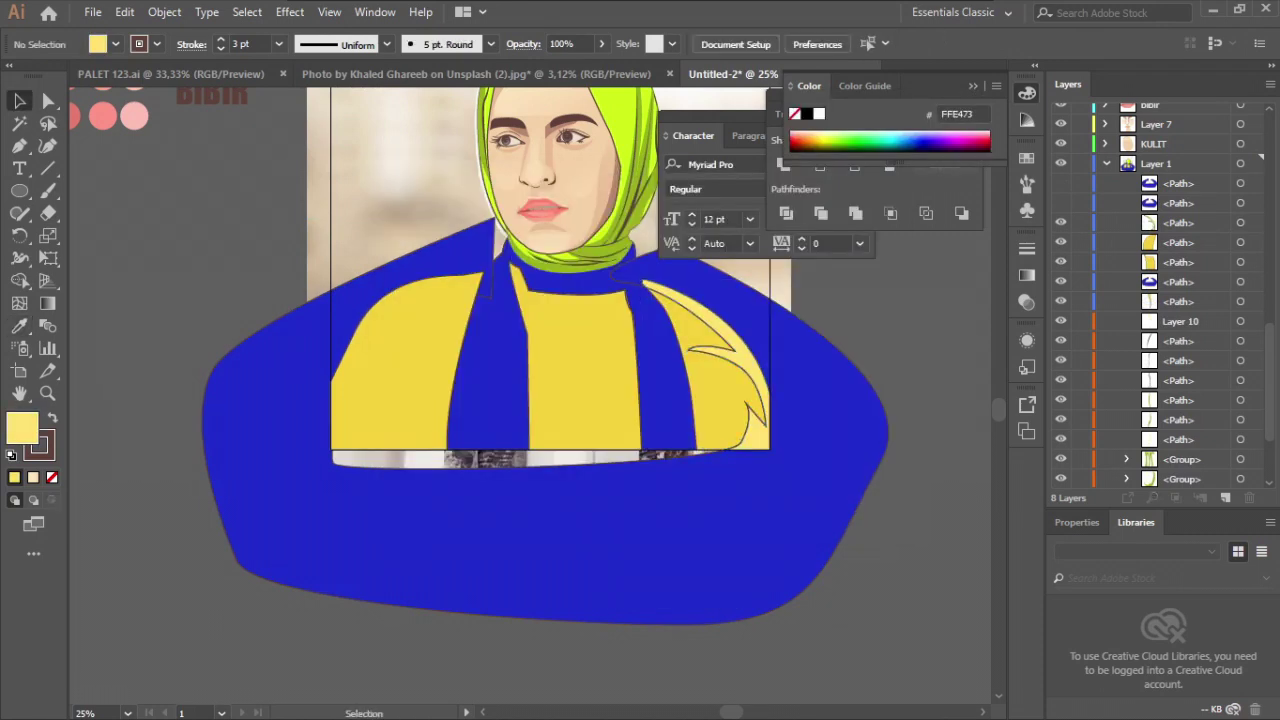
click(745, 400)
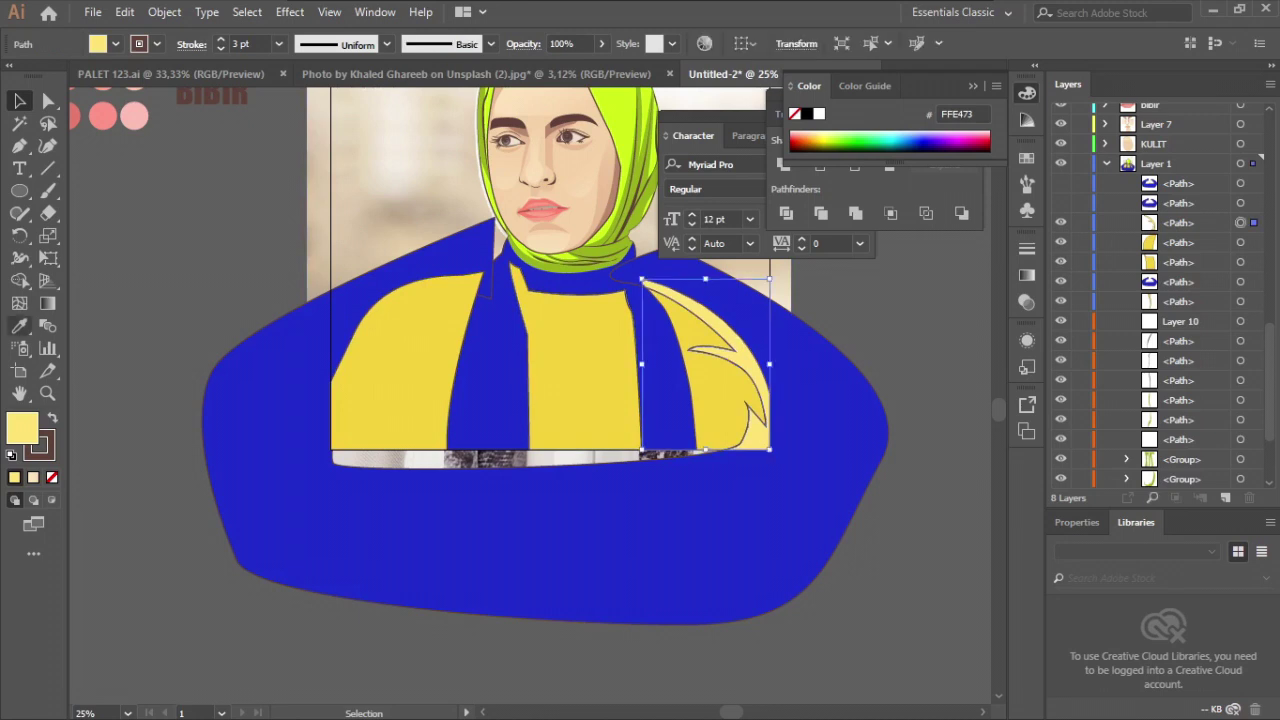
click(40, 445)
click(52, 477)
key(ctrl+shift+a)
key(ctrl+1)
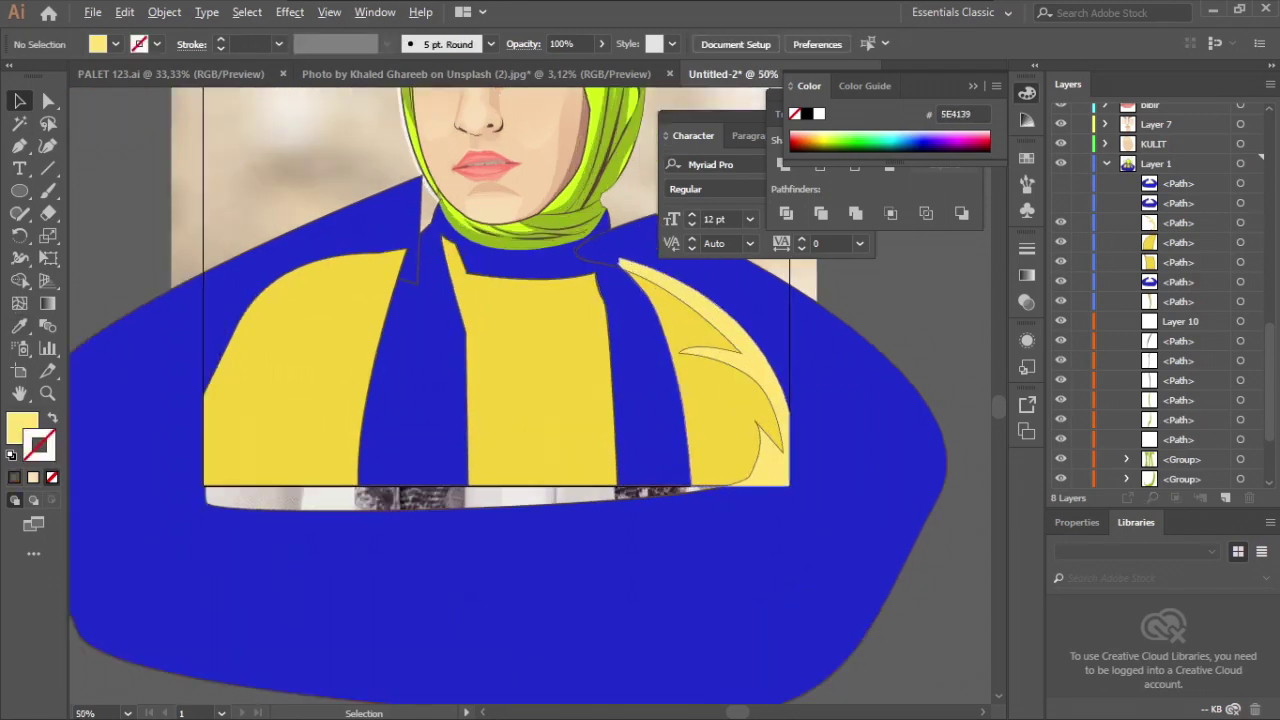
- Remove the outline from the base yellow garment group
click(760, 500)
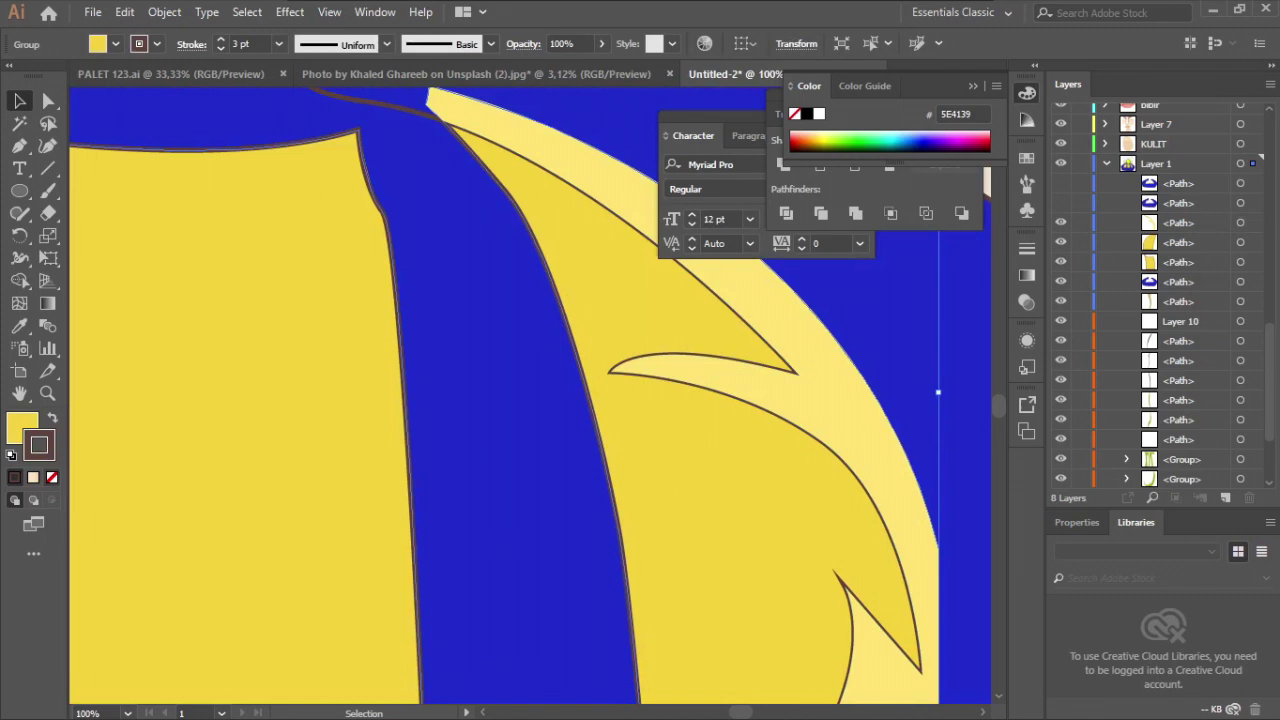
key(slash)
key(x)
key(ctrl+minus)
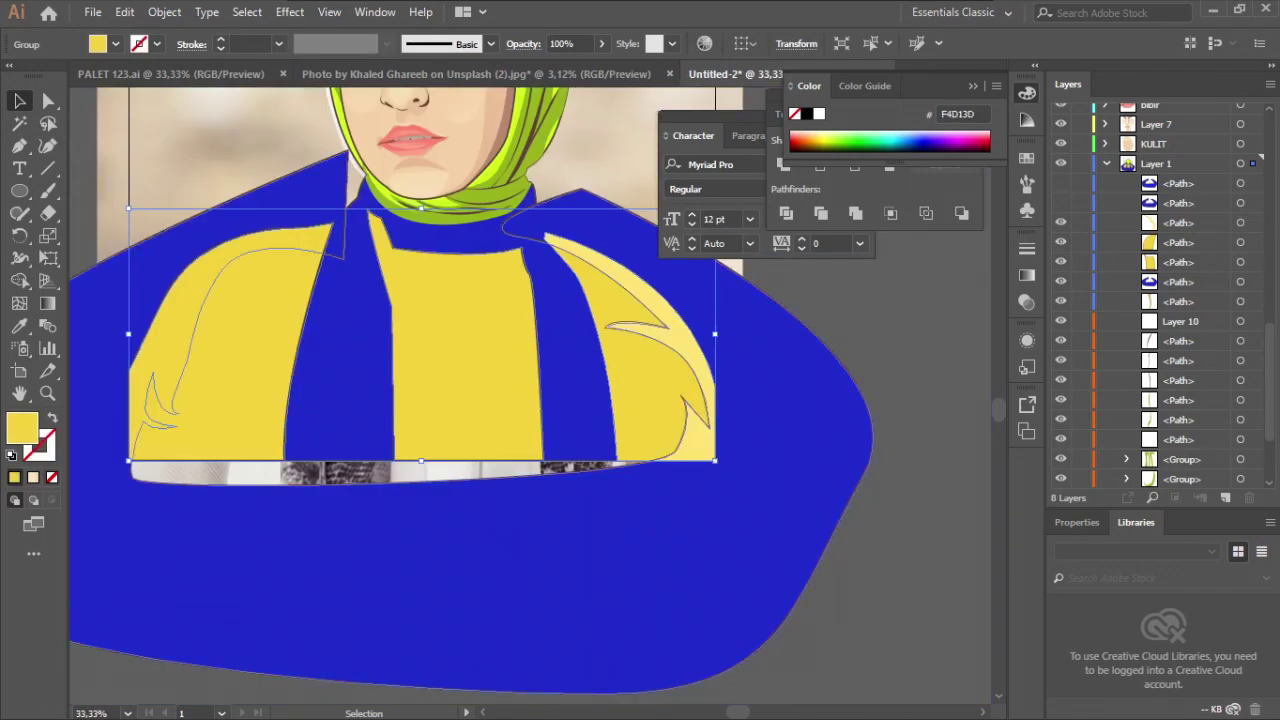
- Cut the left sleeve copy, try an intersection with the blue contour, and cut that contour as well
click(200, 350)
key(ctrl+x)
key(ctrl+shift+c)
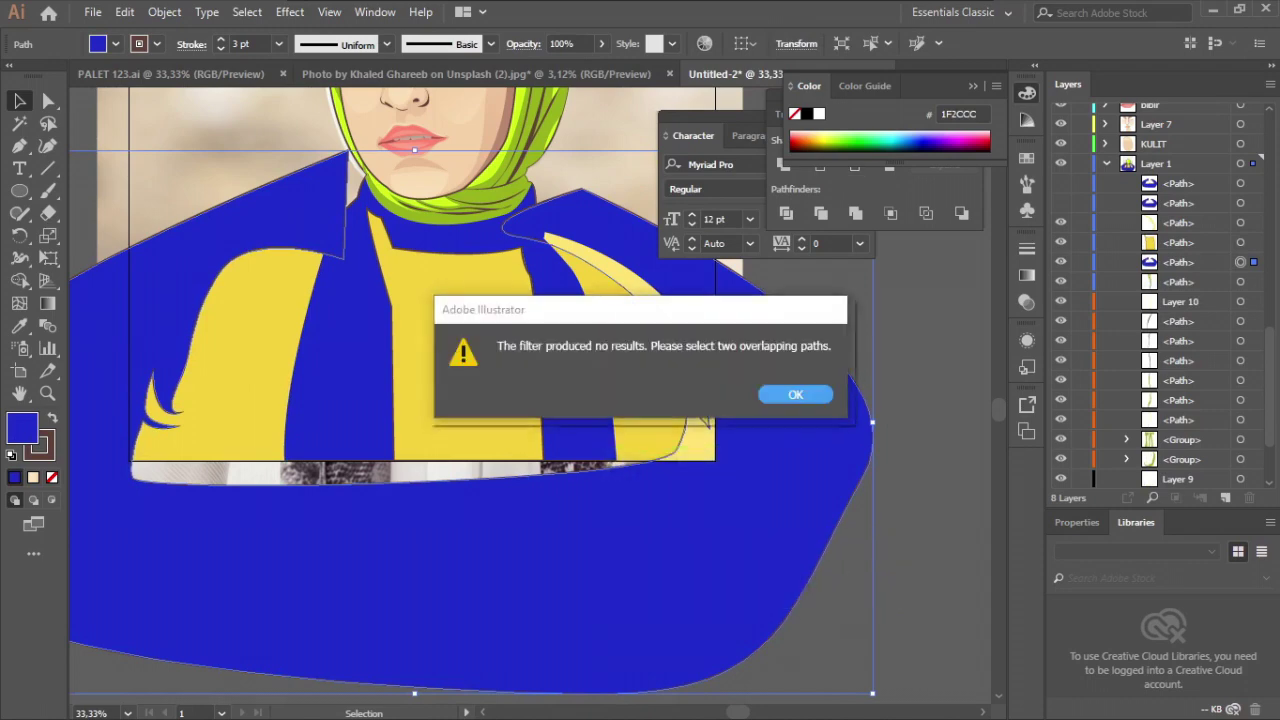
click(795, 394)
key(ctrl+x)
scroll(465, 380, up, 1)
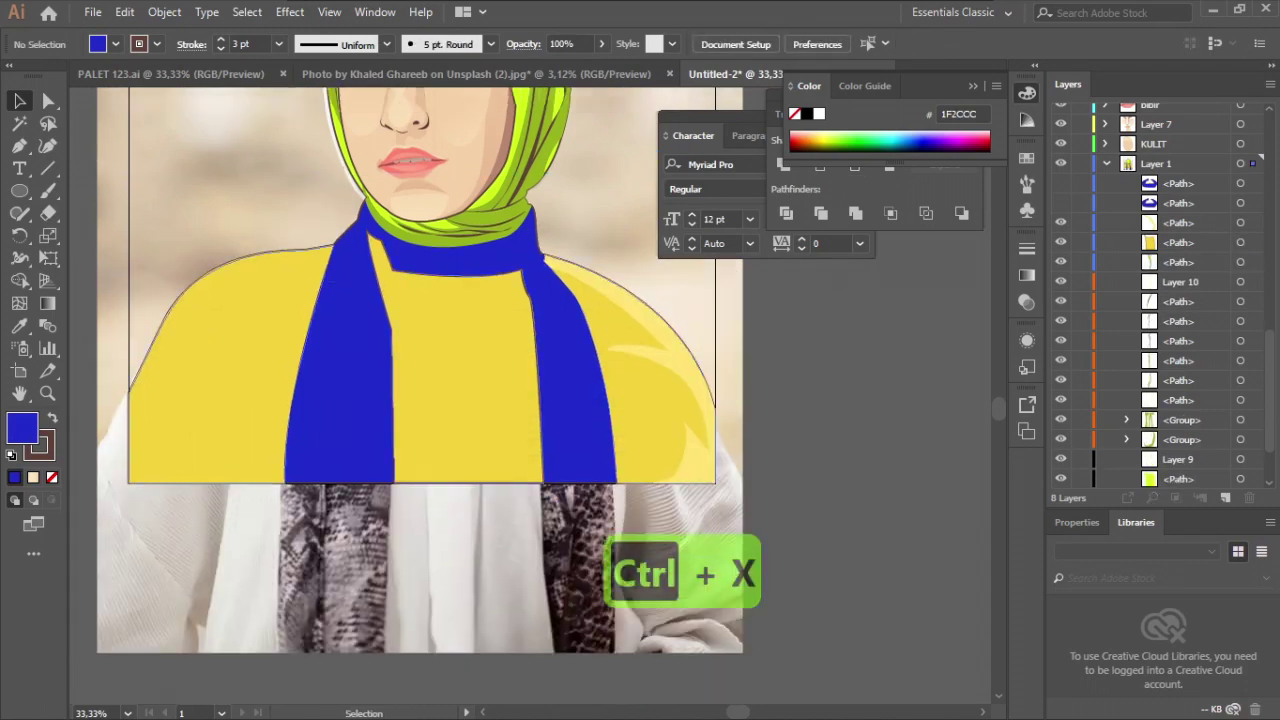
- Ungroup the base yellow garment so that its panels can be selected separately
click(465, 380)
key(ctrl+b)
key(ctrl+shift+a)
right_click(238, 366)
click(300, 525)
key(ctrl+shift+a)
- Paste a copy of the left sleeve panel in place and intersect it with a blue contour copy
click(230, 370)
key(ctrl+c)
key(ctrl+shift+v)
shift+click(230, 560)
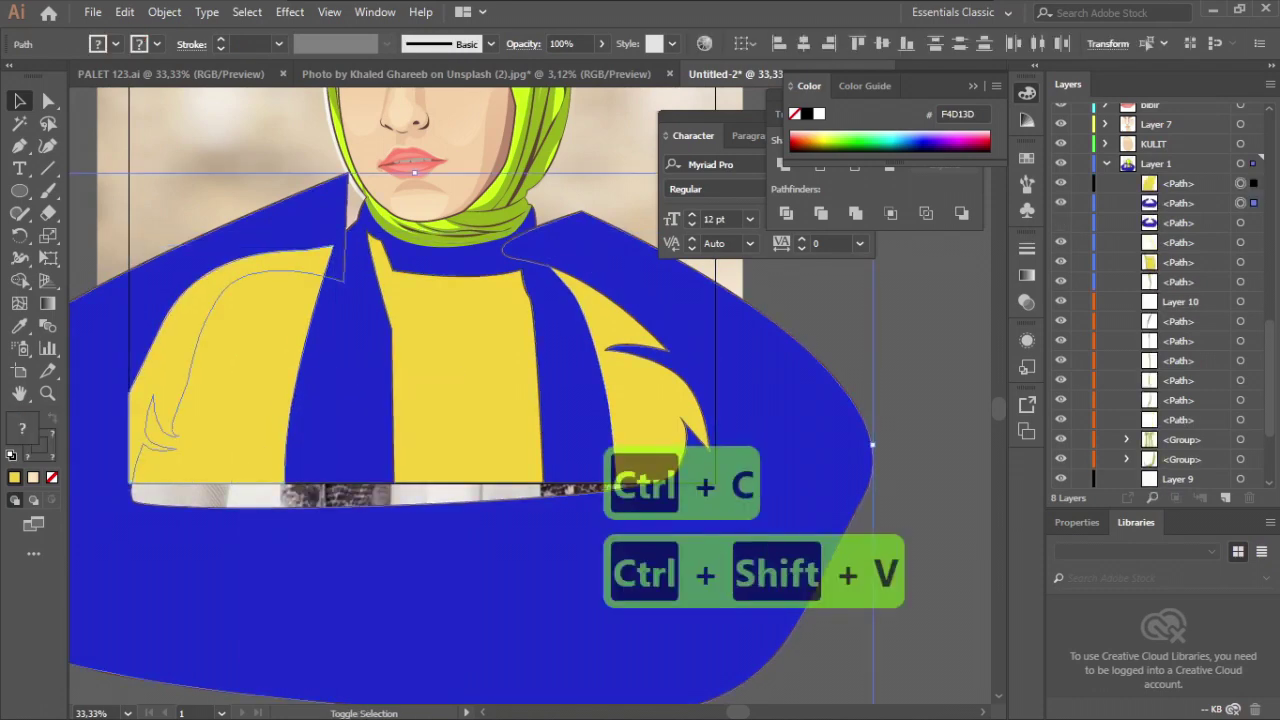
click(855, 166)
- Fill the left sleeve's highlight shape with the pale yellow sampled from the right sleeve's highlight
click(19, 326)
click(684, 361)
key(ctrl+shift+a)
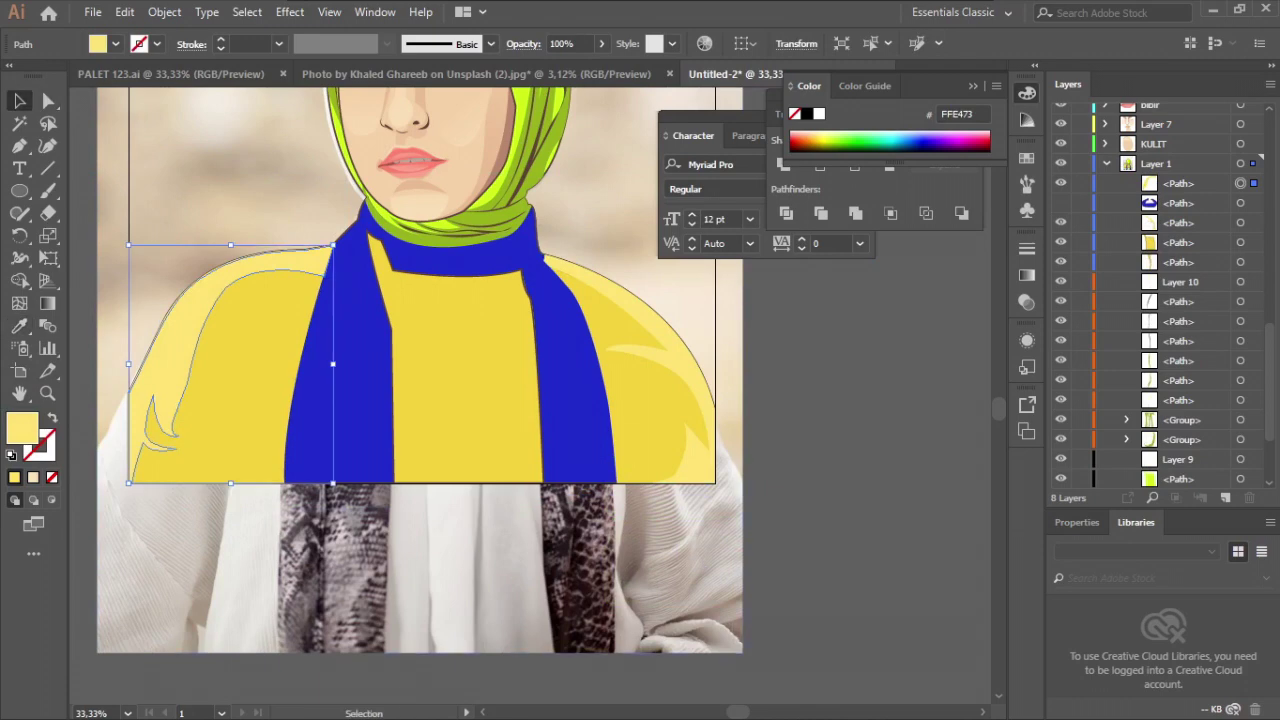
key(v)
key(ctrl+minus)
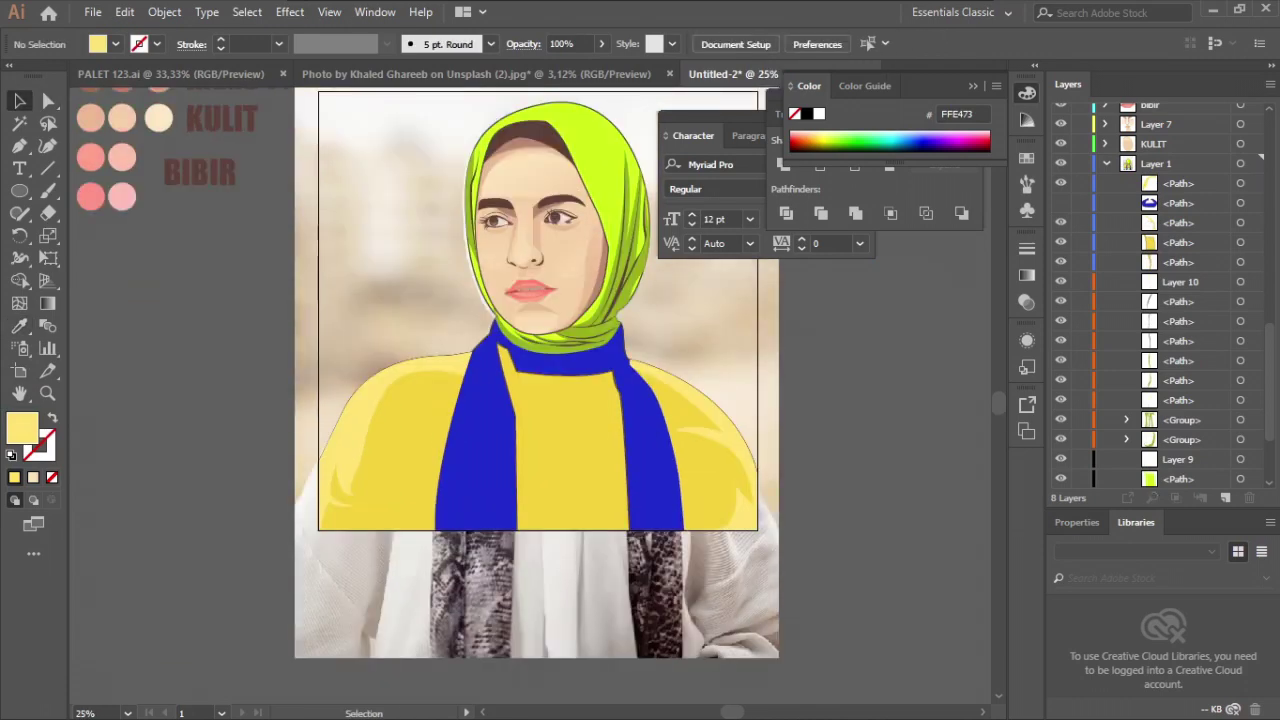
- Send the yellow middle panel back below the green shirt shapes in the layer stack
click(562, 450)
key(ctrl+bracketleft)
key(ctrl+bracketleft)
key(ctrl+bracketleft)
key(ctrl+bracketleft)
key(ctrl+bracketleft)
key(ctrl+bracketleft)
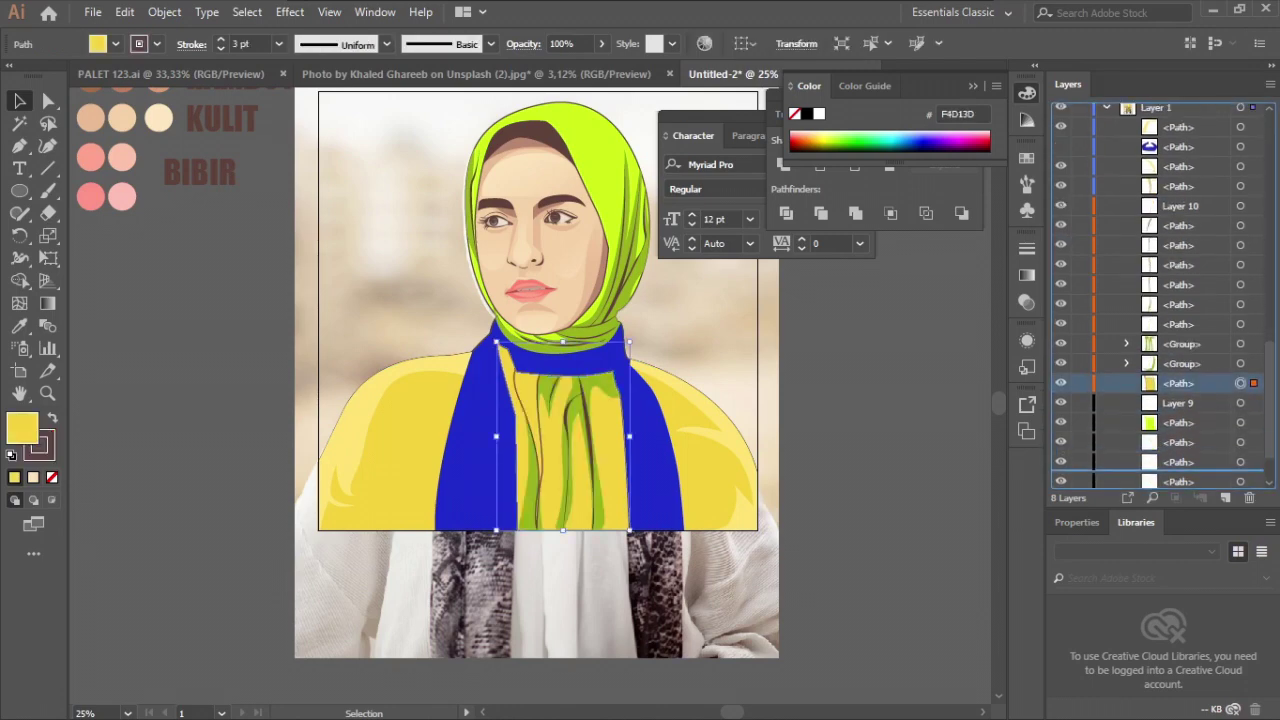
key(ctrl+shift+a)
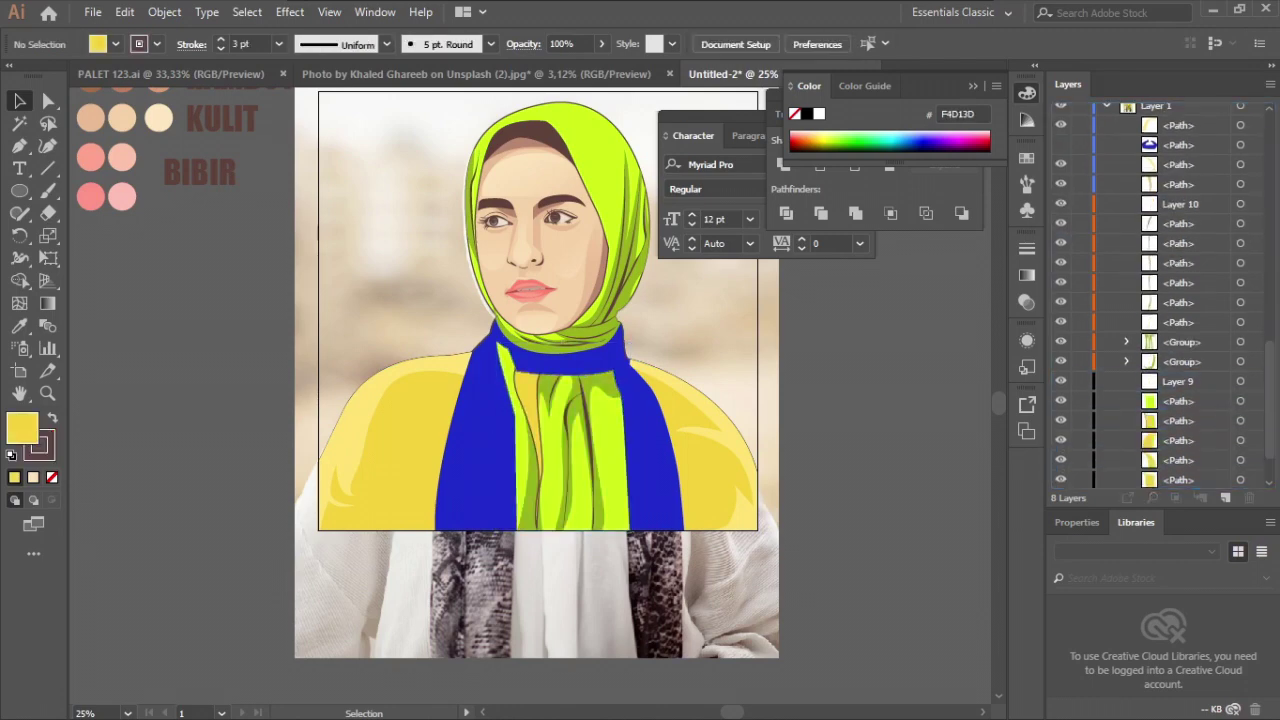
- Draw a closed, tapered fold highlight on the left sleeve between its edge highlight and the scarf with the Pen tool
scroll(453, 467, up, 2)
click(19, 146)
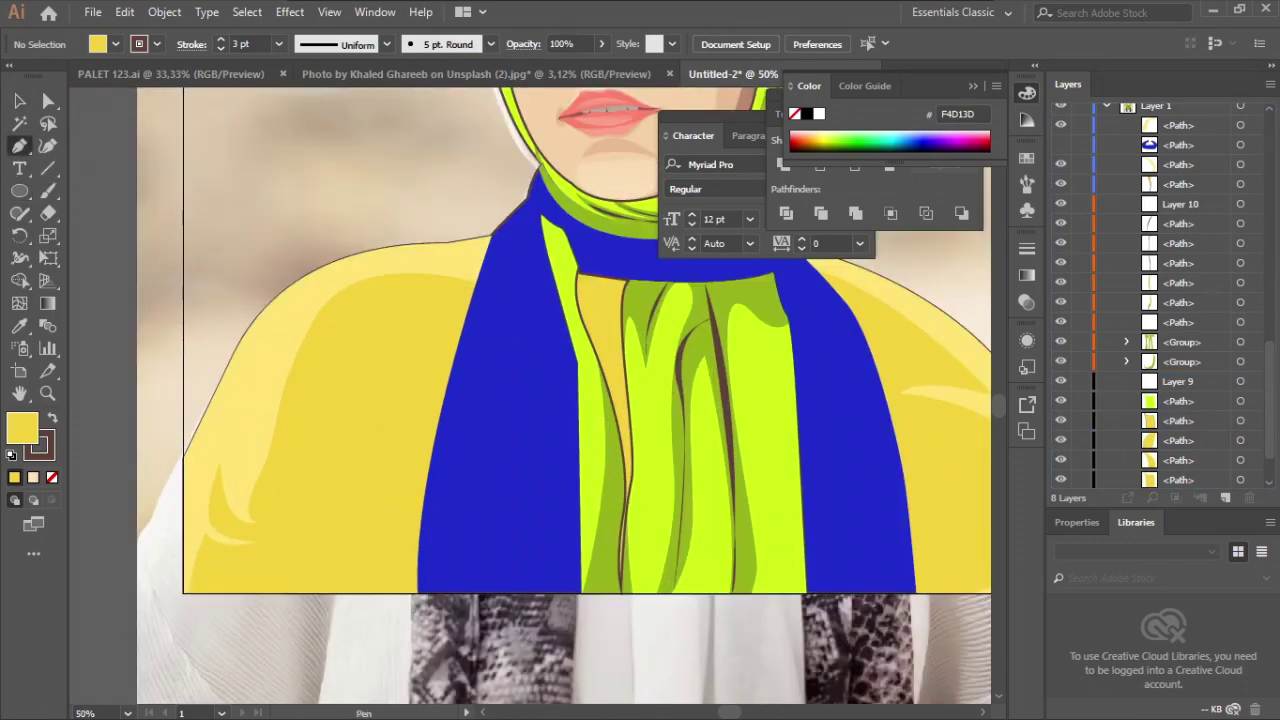
click(283, 558)
scroll(371, 370, up, 1)
click(385, 346)
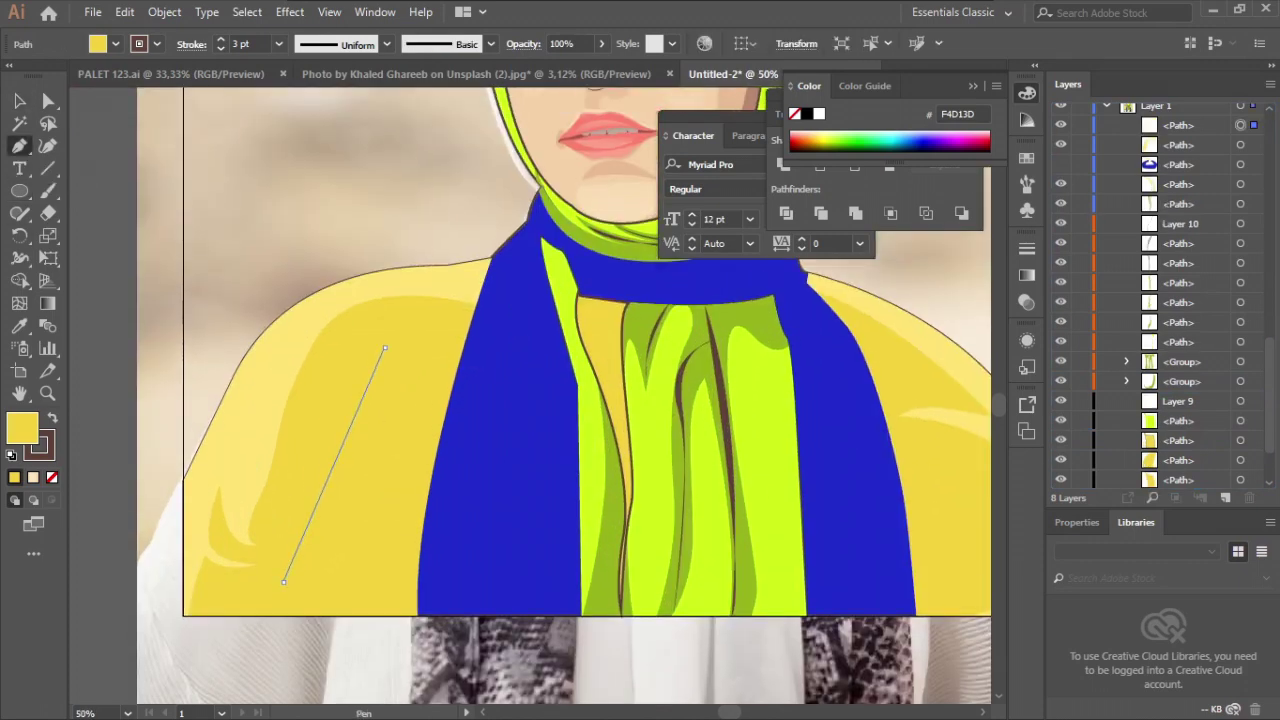
scroll(385, 346, down, 3)
drag(345, 420, 305, 438)
click(283, 447)
- Give the left sleeve's fold highlight the outline-free pale yellow fill #FFE473 sampled from the sleeve's edge highlight
click(19, 326)
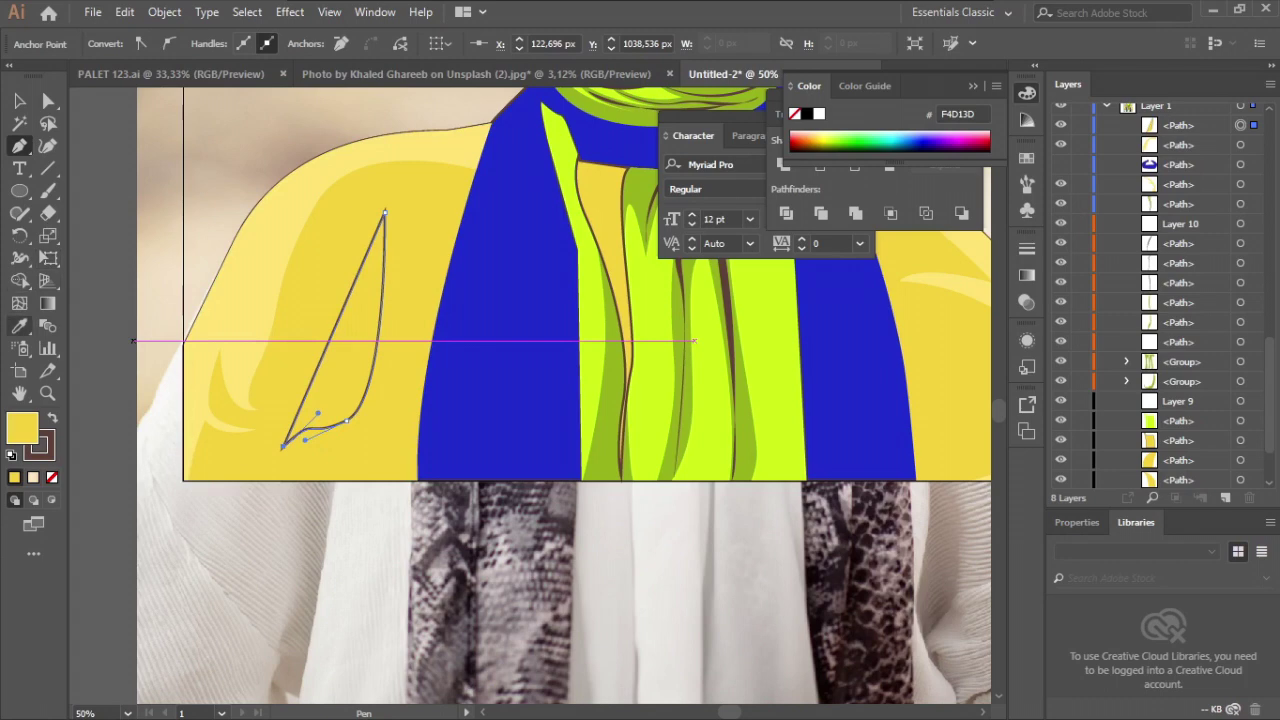
click(250, 343)
click(275, 200)
key(v)
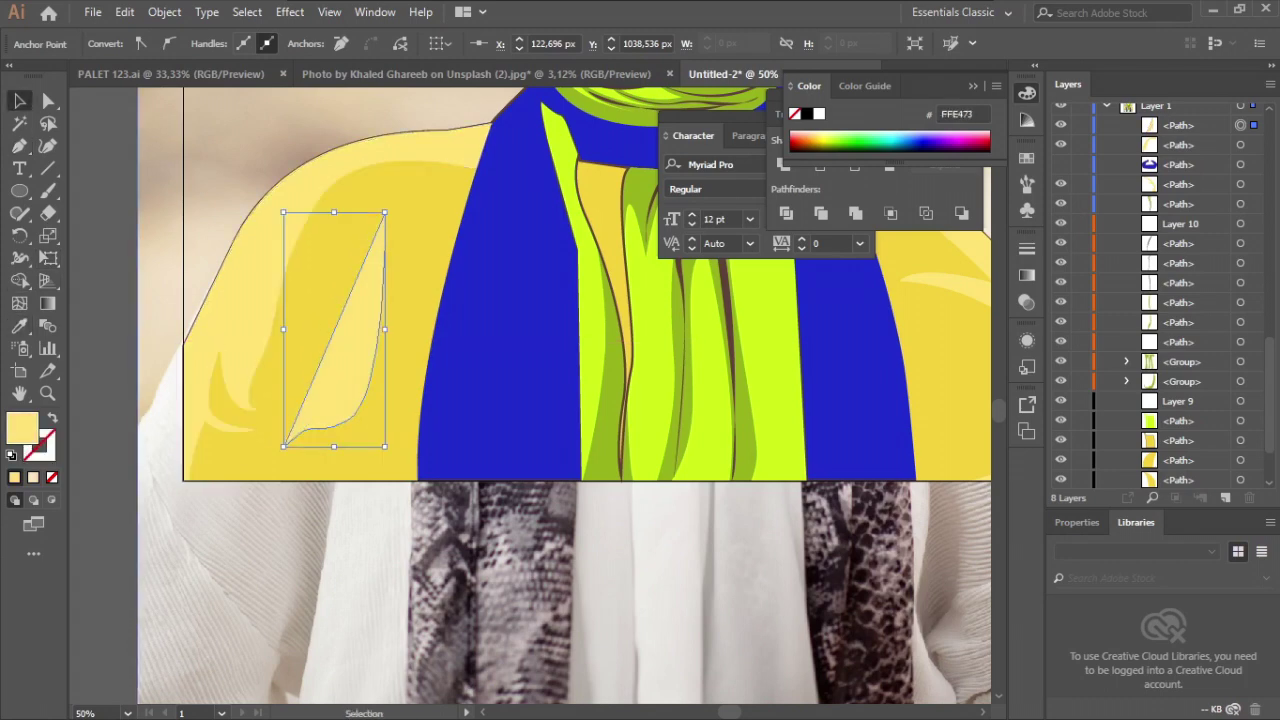
scroll(404, 295, down, 3)
click(390, 405)
click(420, 520)
scroll(397, 378, up, 1)
scroll(397, 385, up, 3)
scroll(397, 430, up, 1)
drag(396, 430, 368, 412)
scroll(368, 412, down, 1)
scroll(500, 400, up, 1)
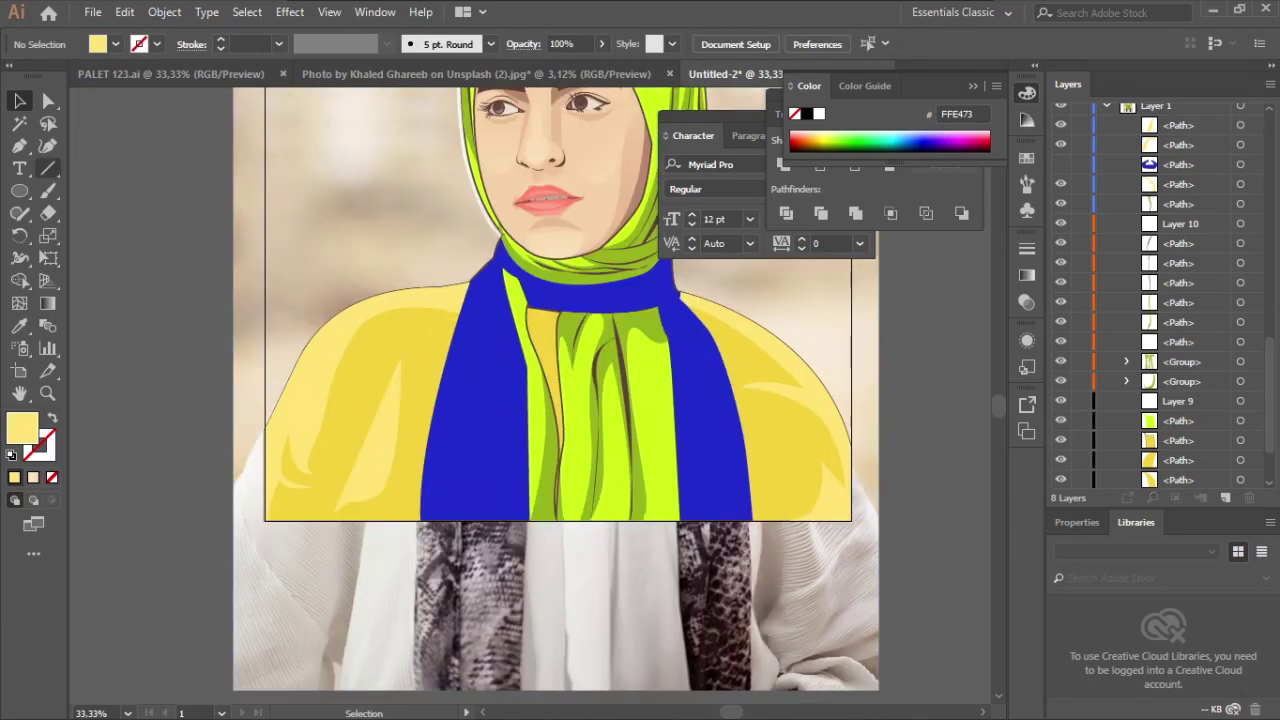
- Draw a narrow pale yellow fold highlight on the right sleeve beside the scarf, reaching down to the hem
click(19, 145)
scroll(739, 426, up, 1)
click(739, 426)
click(760, 588)
click(785, 460)
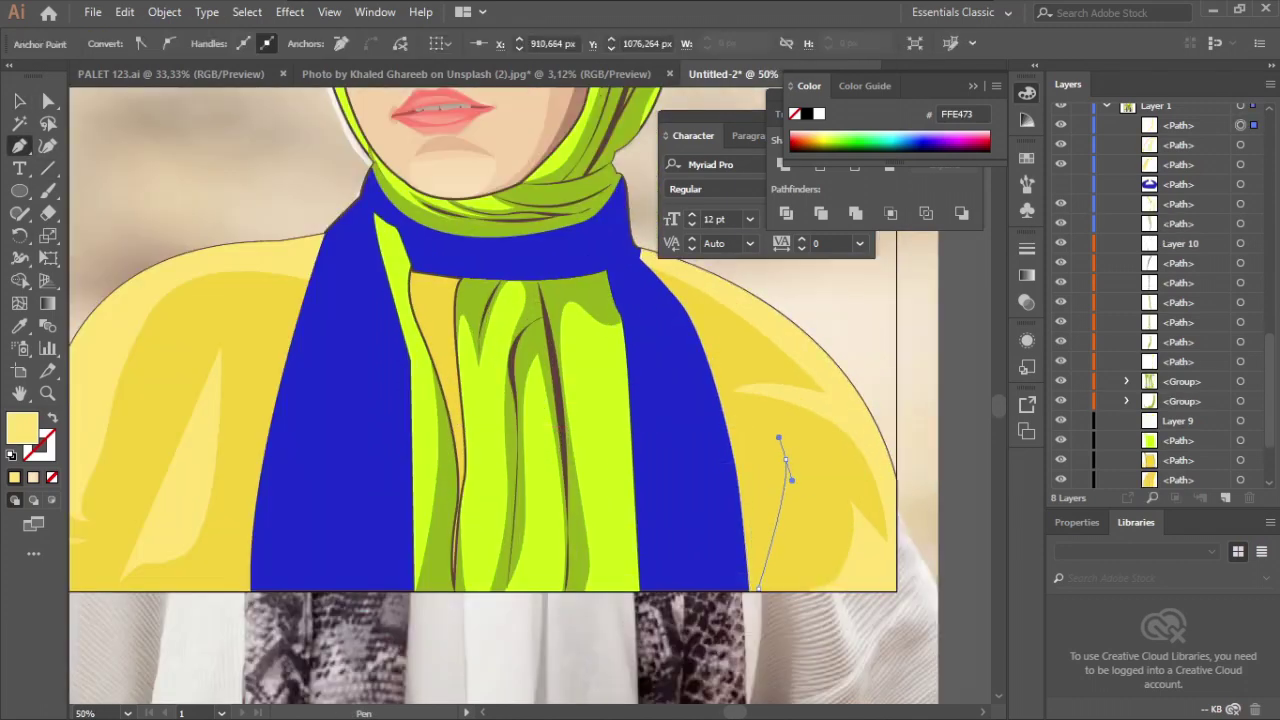
click(757, 520)
click(739, 426)
key(v)
key(ctrl+minus)
key(ctrl+minus)
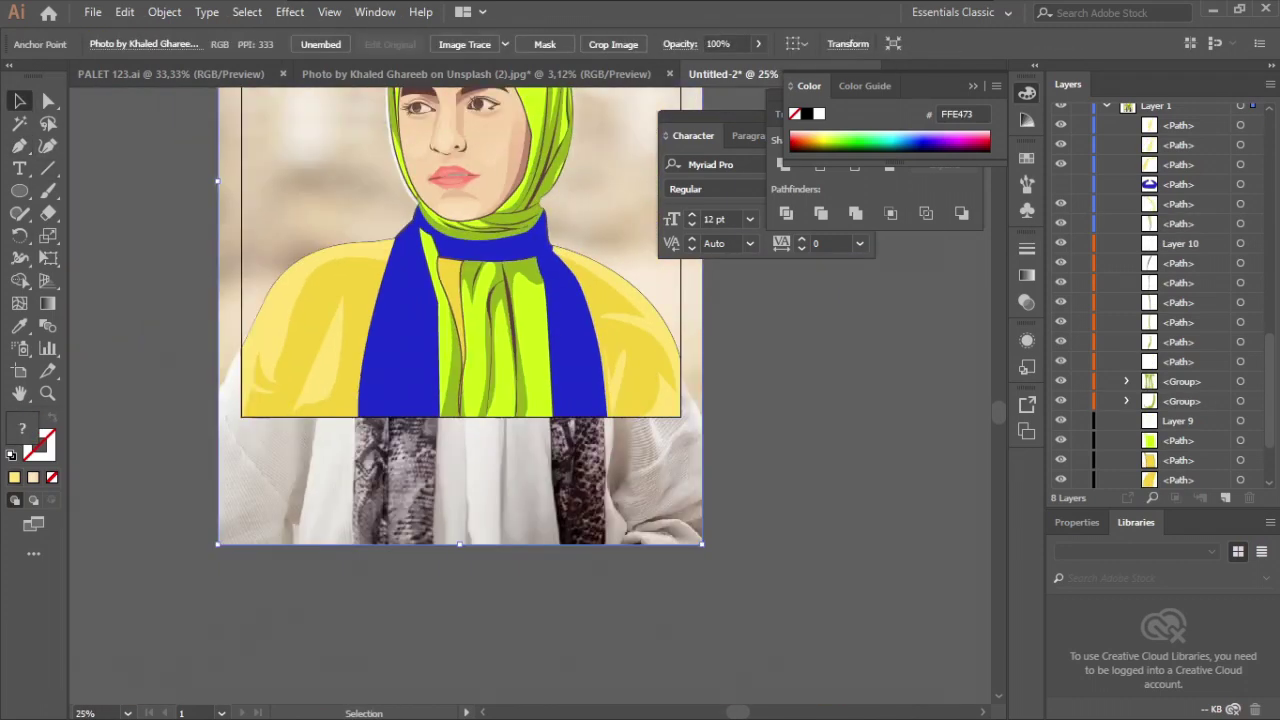
key(ctrl+shift+a)
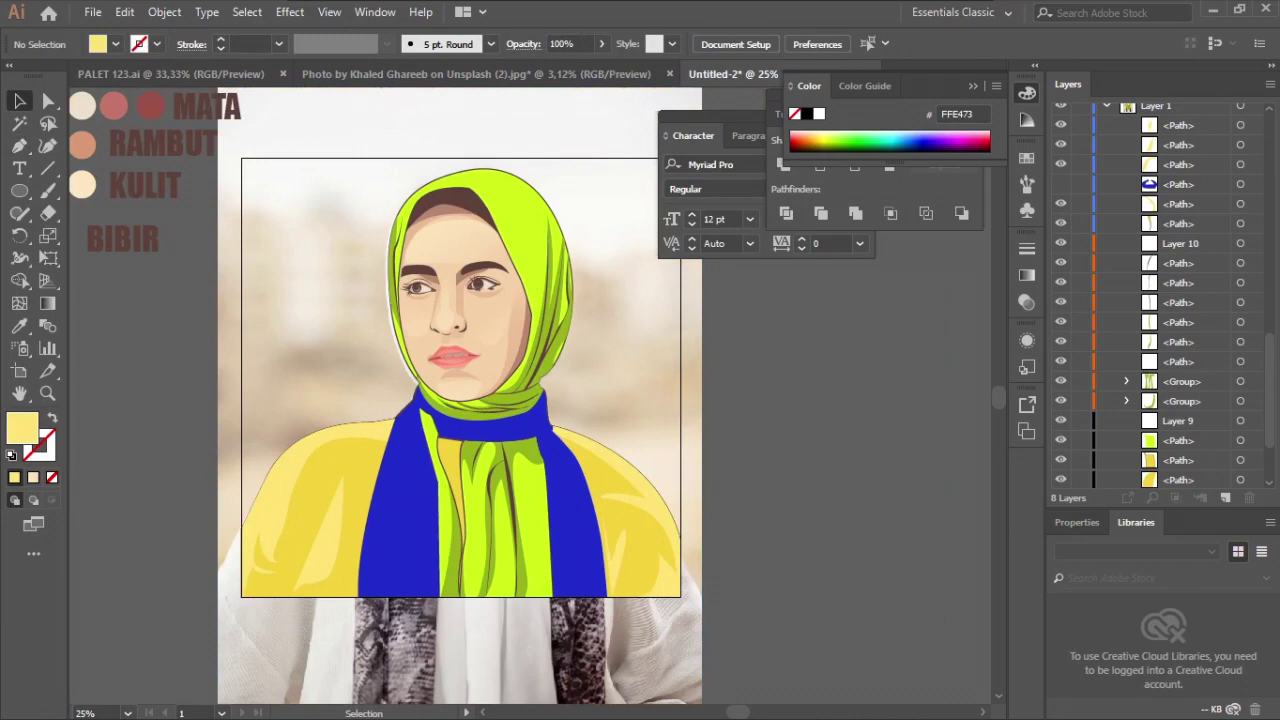
scroll(465, 210, up, 6)
key(p)
click(184, 279)
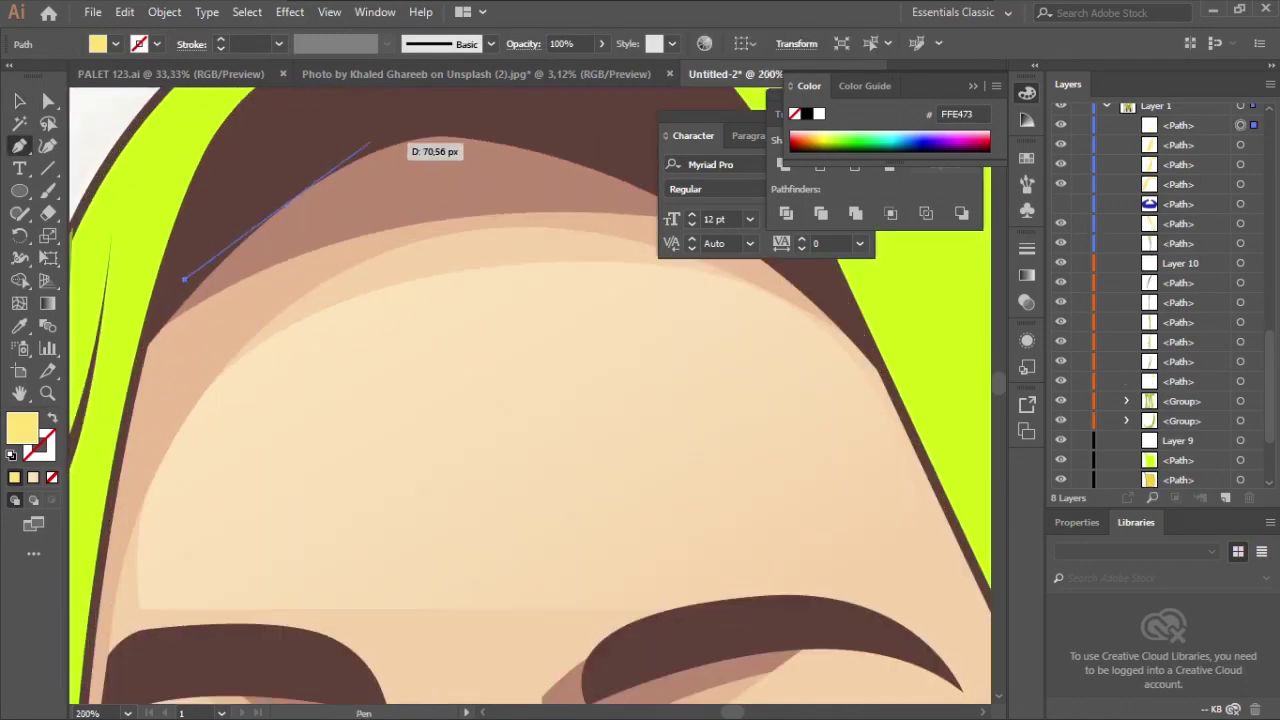
drag(382, 121, 487, 110)
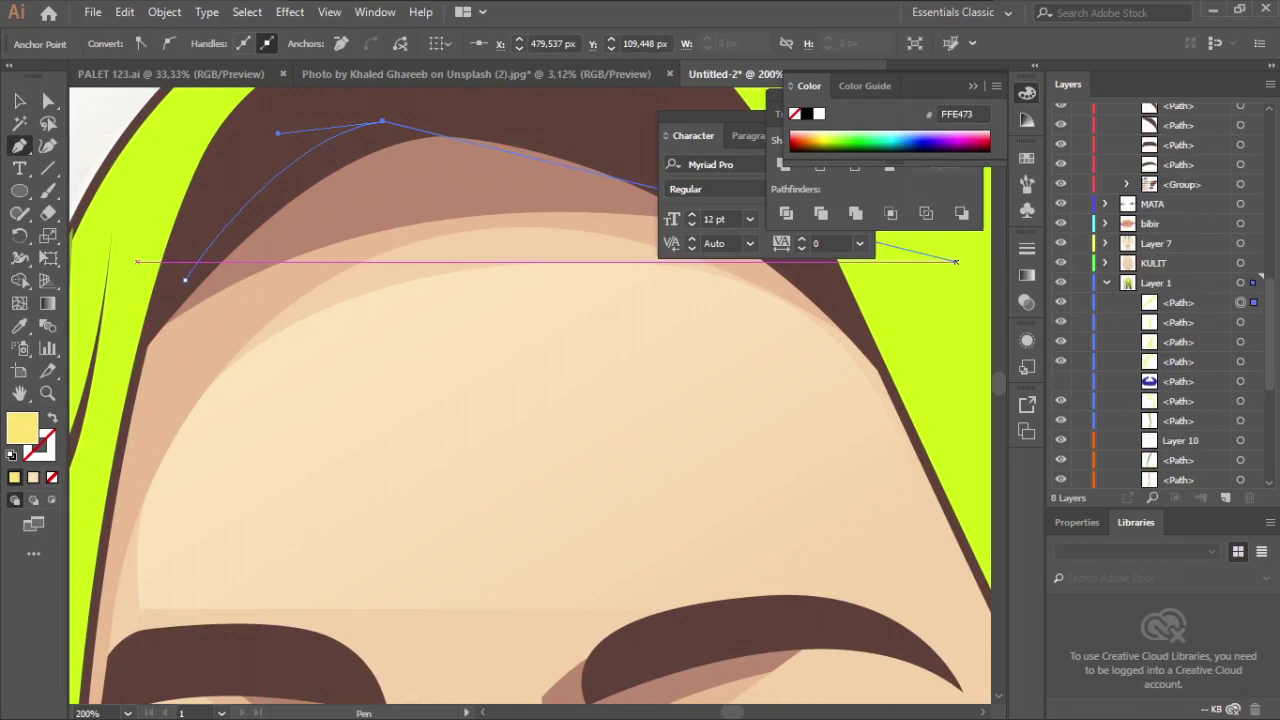
key(ctrl+shift+a)
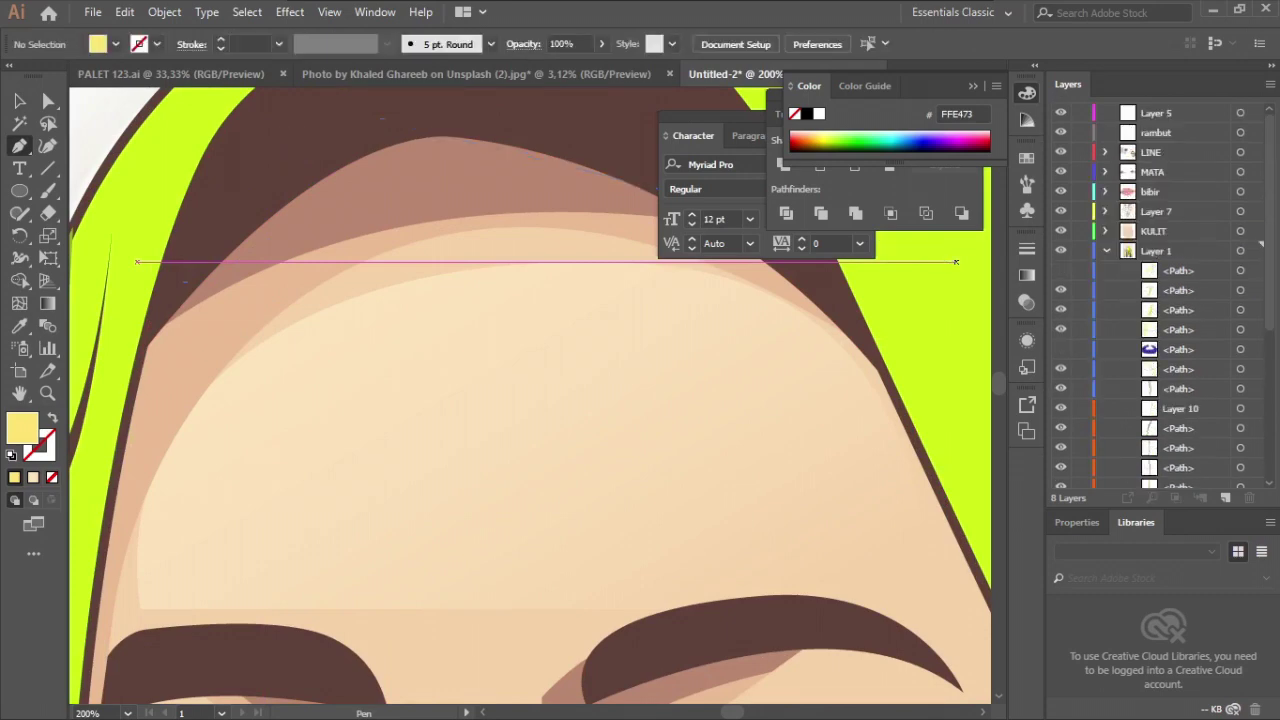
- Start a pale yellow hair highlight above the forehead on Layer 5, tracing tapered strands down the left hairline
click(1107, 251)
click(1251, 132)
scroll(530, 395, up, 2)
drag(221, 338, 512, 184)
scroll(328, 233, up, 1)
click(377, 226)
scroll(384, 230, down, 2)
scroll(254, 343, up, 2)
drag(241, 348, 192, 508)
click(241, 348)
scroll(400, 300, up, 2)
click(1107, 251)
drag(1178, 271, 1160, 113)
- Continue the hair highlight with further pointed strands and notches along its upper left edge
drag(533, 180, 779, 229)
scroll(689, 154, up, 2)
click(534, 349)
scroll(398, 419, up, 2)
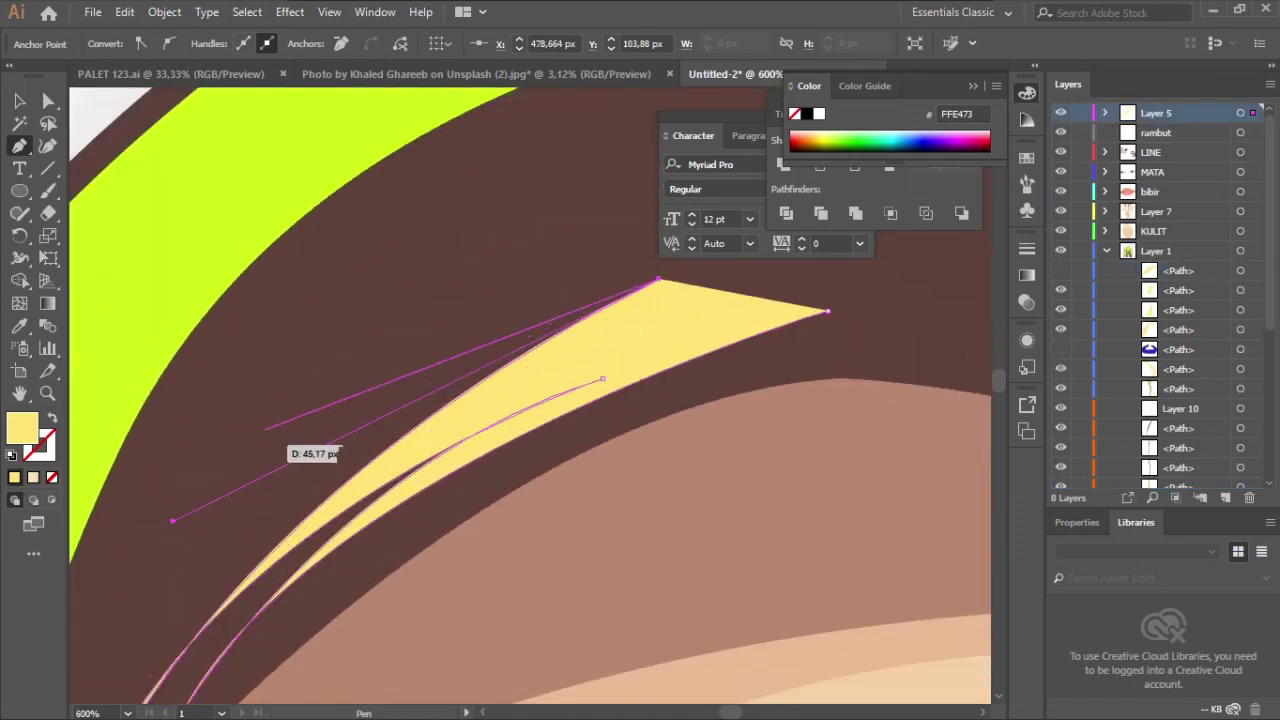
scroll(340, 345, down, 2)
drag(331, 397, 272, 467)
click(331, 397)
drag(583, 246, 753, 211)
click(583, 246)
scroll(446, 312, up, 2)
drag(440, 306, 345, 373)
click(440, 306)
- Extend the hair highlight toward the top of the head with two long, thin strand tips
scroll(380, 298, down, 2)
scroll(654, 298, up, 2)
scroll(676, 307, down, 1)
drag(720, 307, 929, 322)
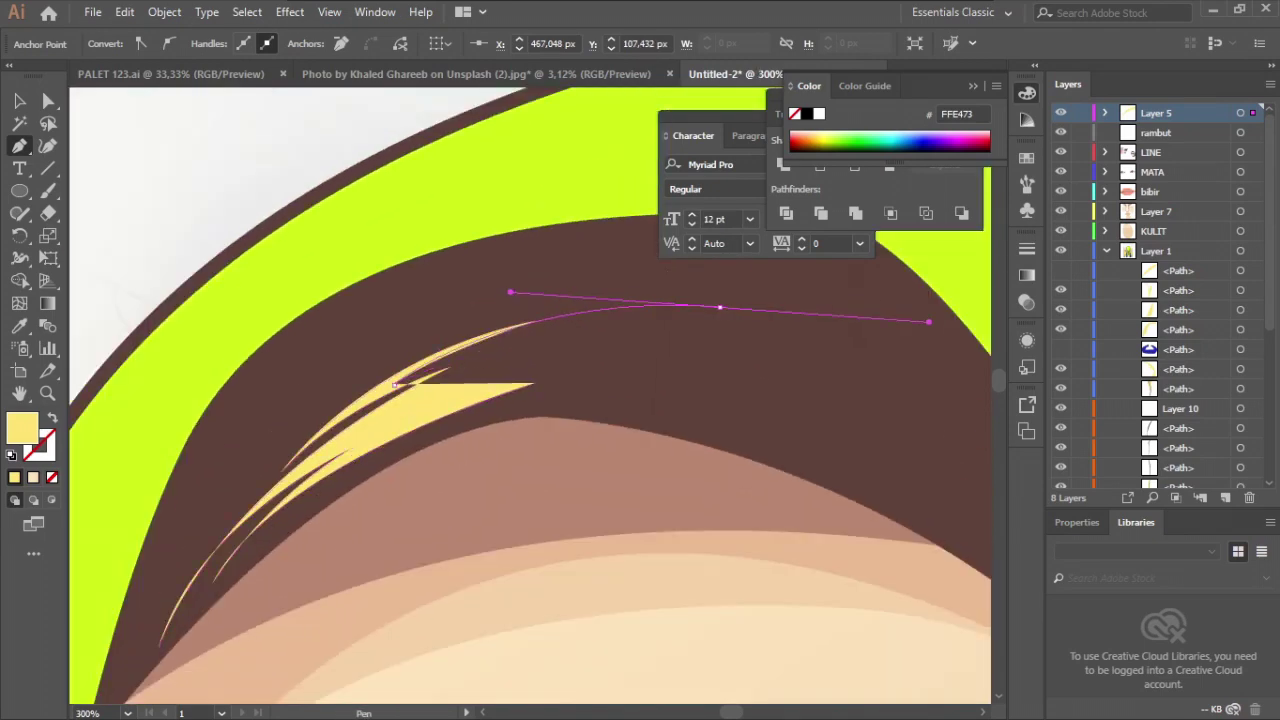
click(720, 307)
scroll(720, 307, up, 1)
drag(466, 355, 485, 342)
click(466, 355)
drag(820, 304, 955, 318)
click(820, 304)
- Add another strand tip and inner notch to the hair highlight and close the shape at its lower right tip
scroll(820, 304, down, 2)
drag(344, 350, 114, 497)
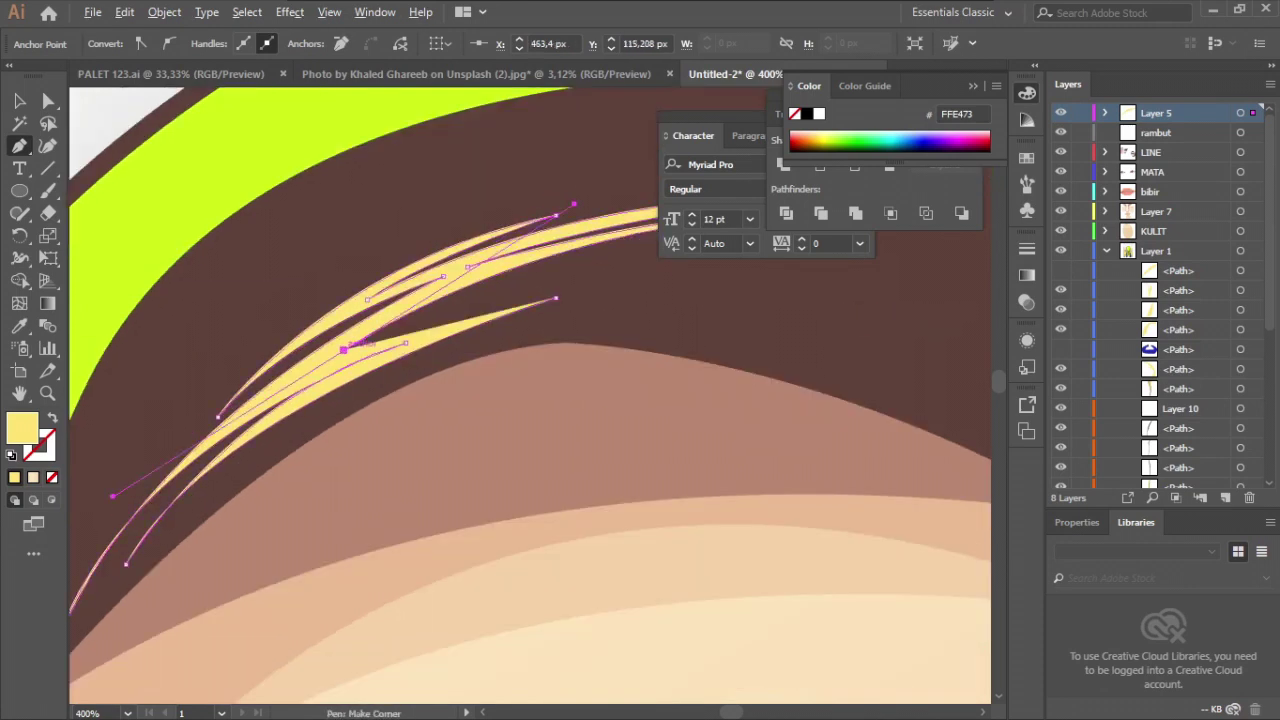
click(344, 350)
scroll(348, 346, down, 2)
drag(612, 270, 600, 277)
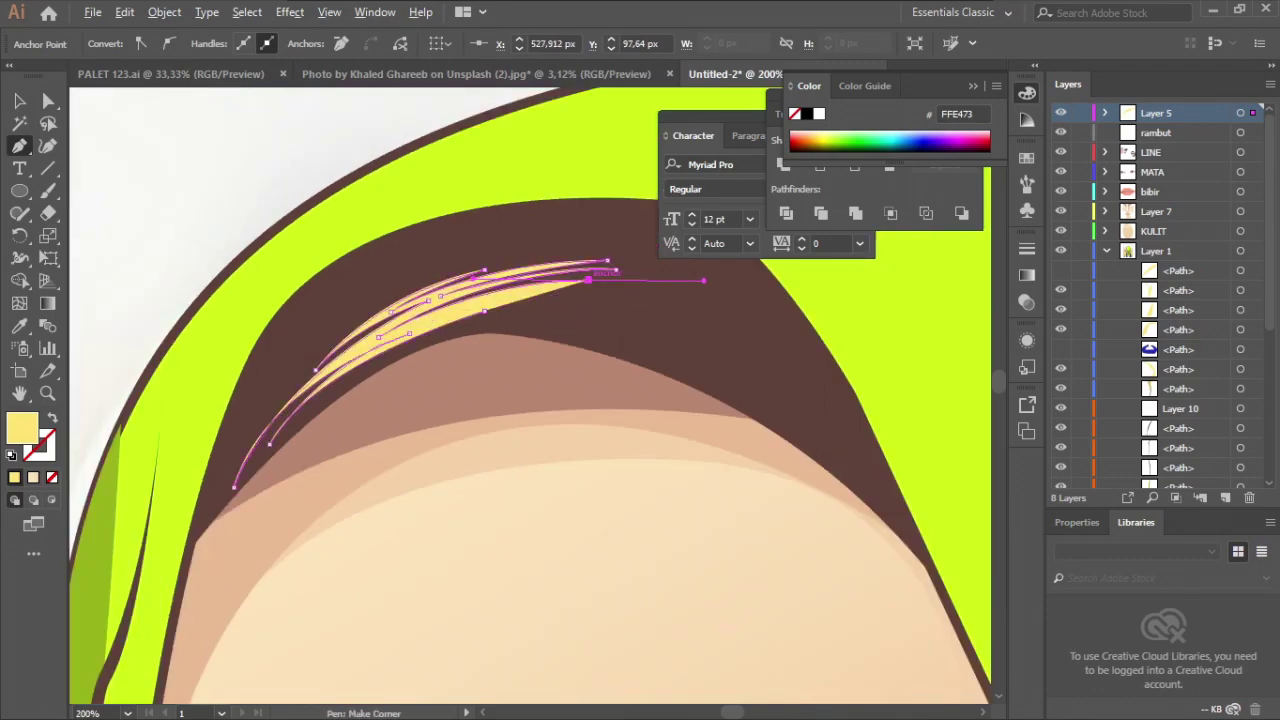
scroll(363, 351, up, 2)
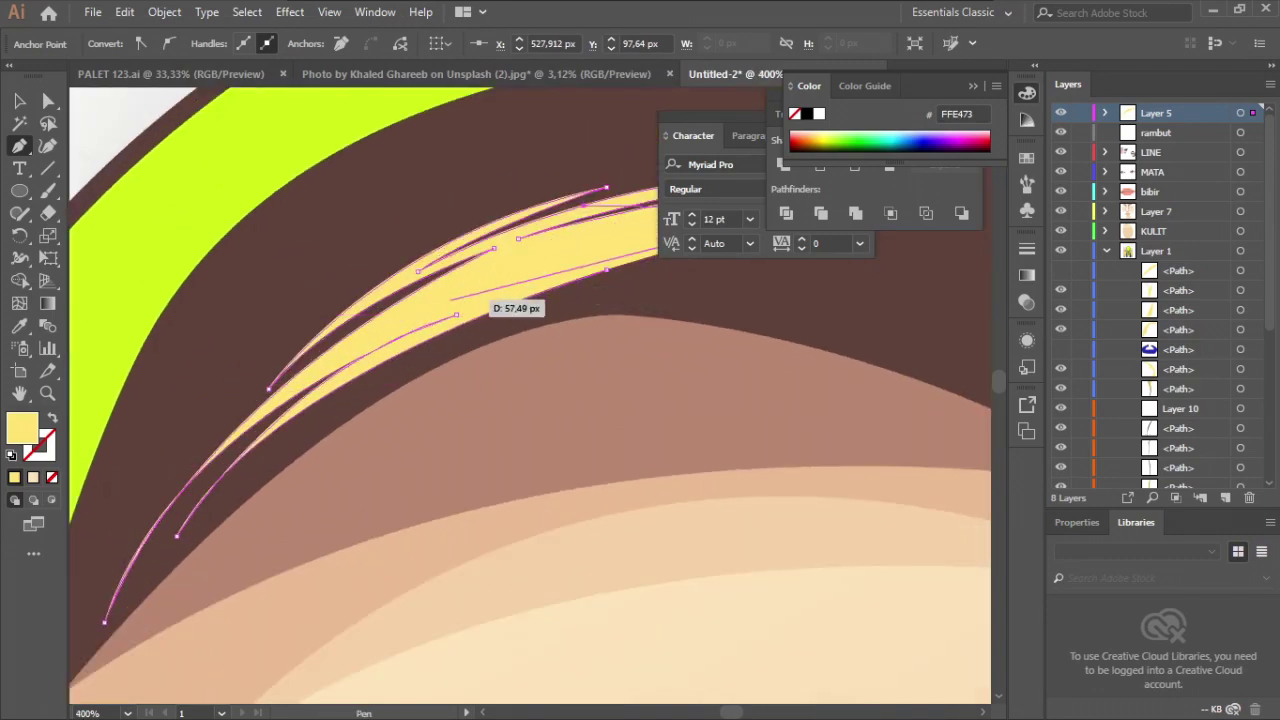
drag(275, 421, 275, 421)
click(450, 301)
drag(606, 270, 563, 271)
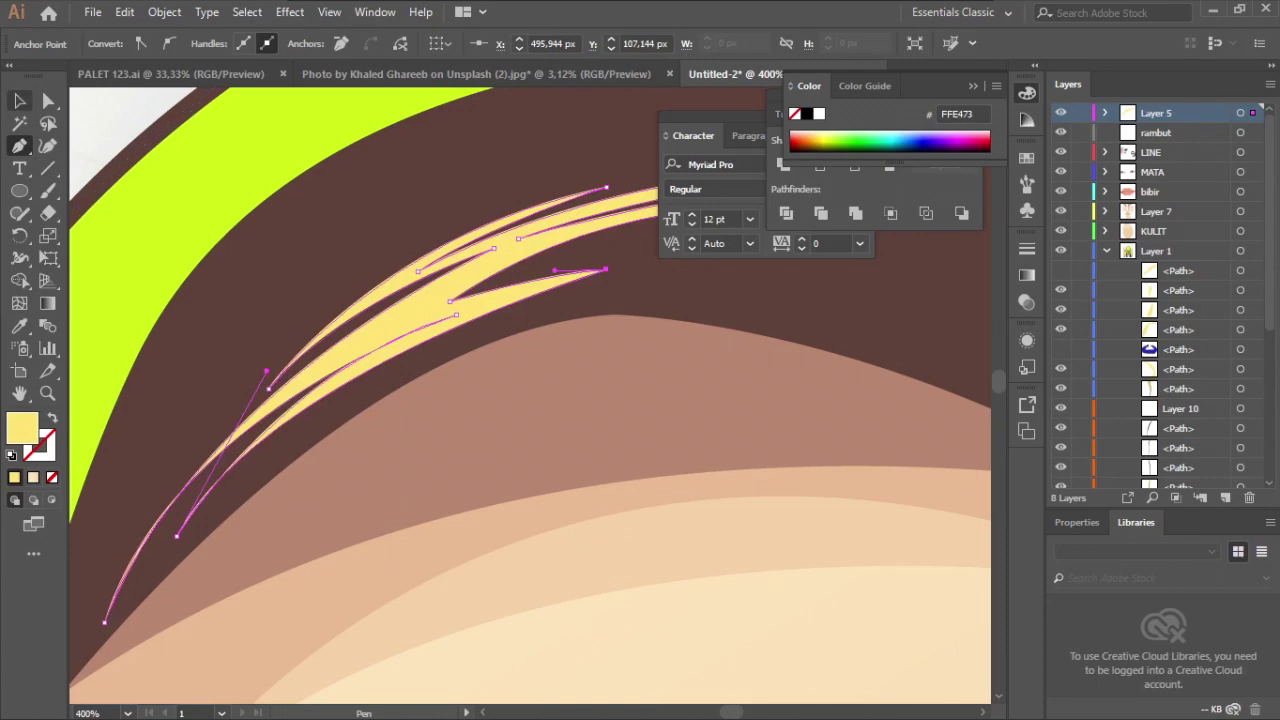
- Group the pale yellow hair highlight strands and recolour them with the brown A36D47 from the RAMBUT palette
key(v)
scroll(434, 263, down, 5)
scroll(446, 272, up, 2)
right_click(446, 272)
click(491, 387)
scroll(612, 300, down, 3)
key(i)
scroll(500, 289, down, 2)
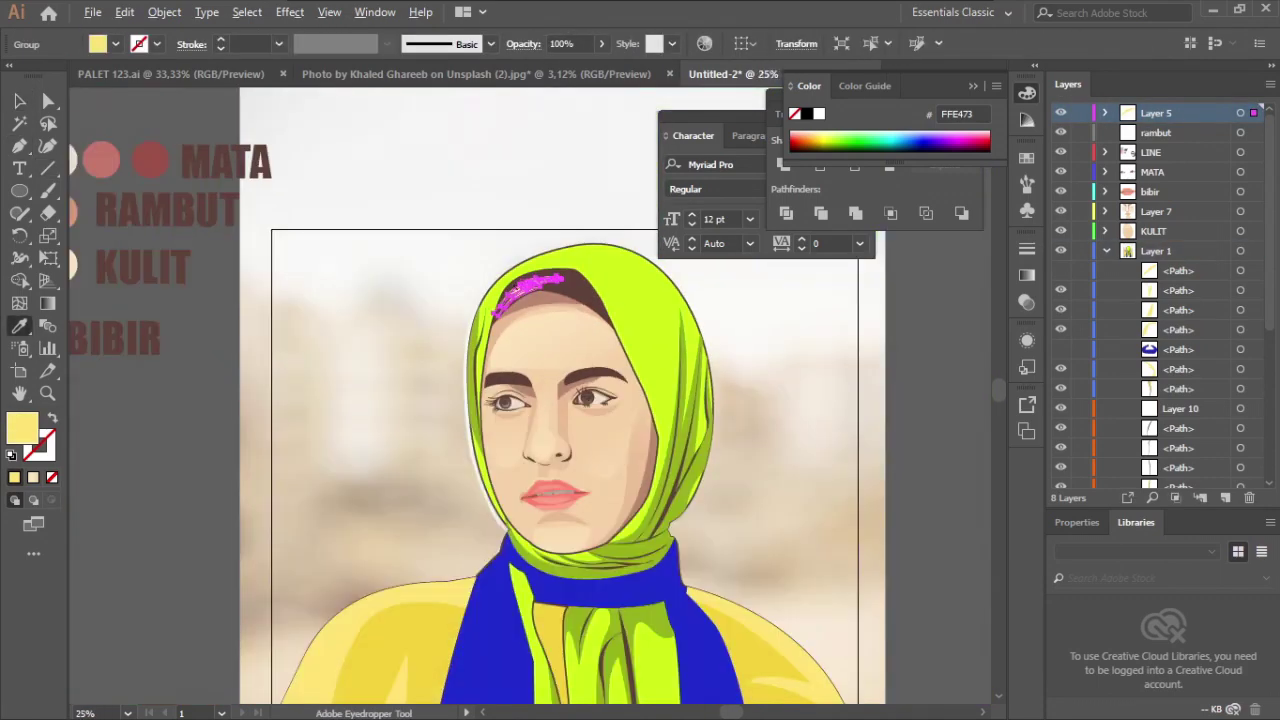
click(112, 234)
key(v)
scroll(568, 288, up, 4)
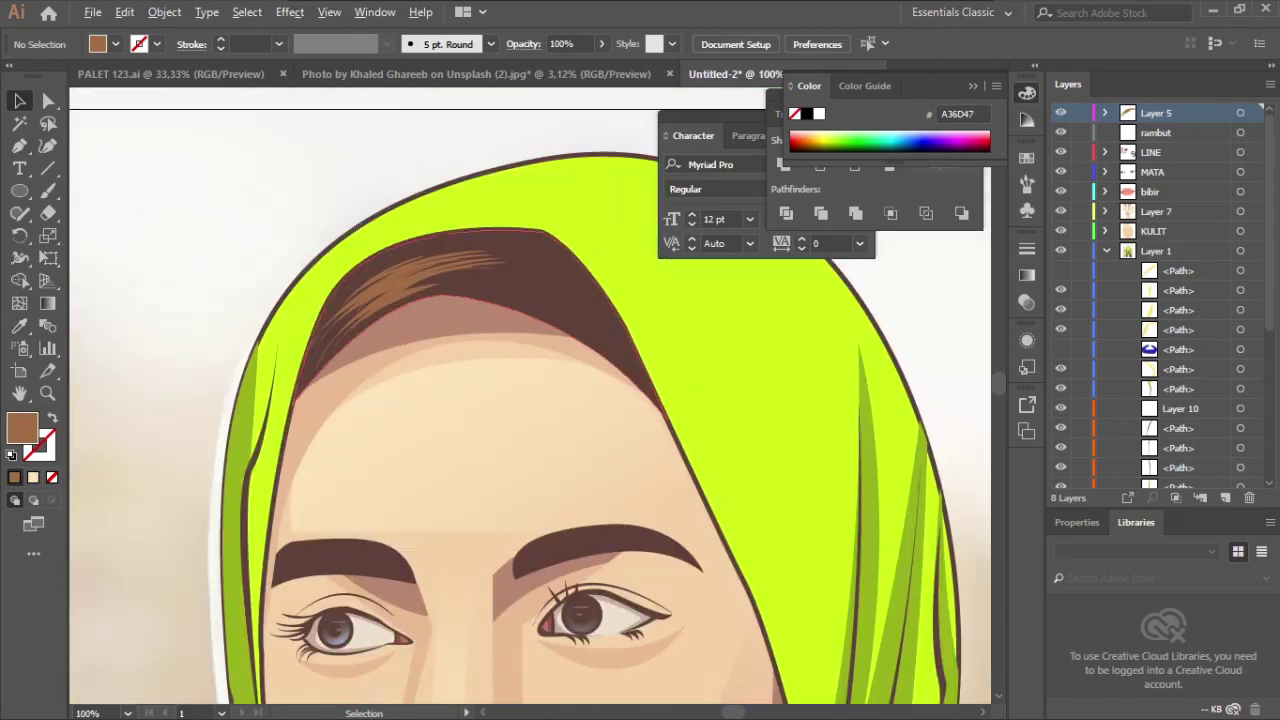
- Build up strands across the hair above the forehead with reflected and rotated copies of the brown strand group
right_click(401, 281)
mouse_move(500, 469)
click(650, 534)
key(Escape)
drag(506, 310, 600, 420)
scroll(588, 288, up, 2)
scroll(500, 300, down, 2)
drag(500, 300, 400, 380)
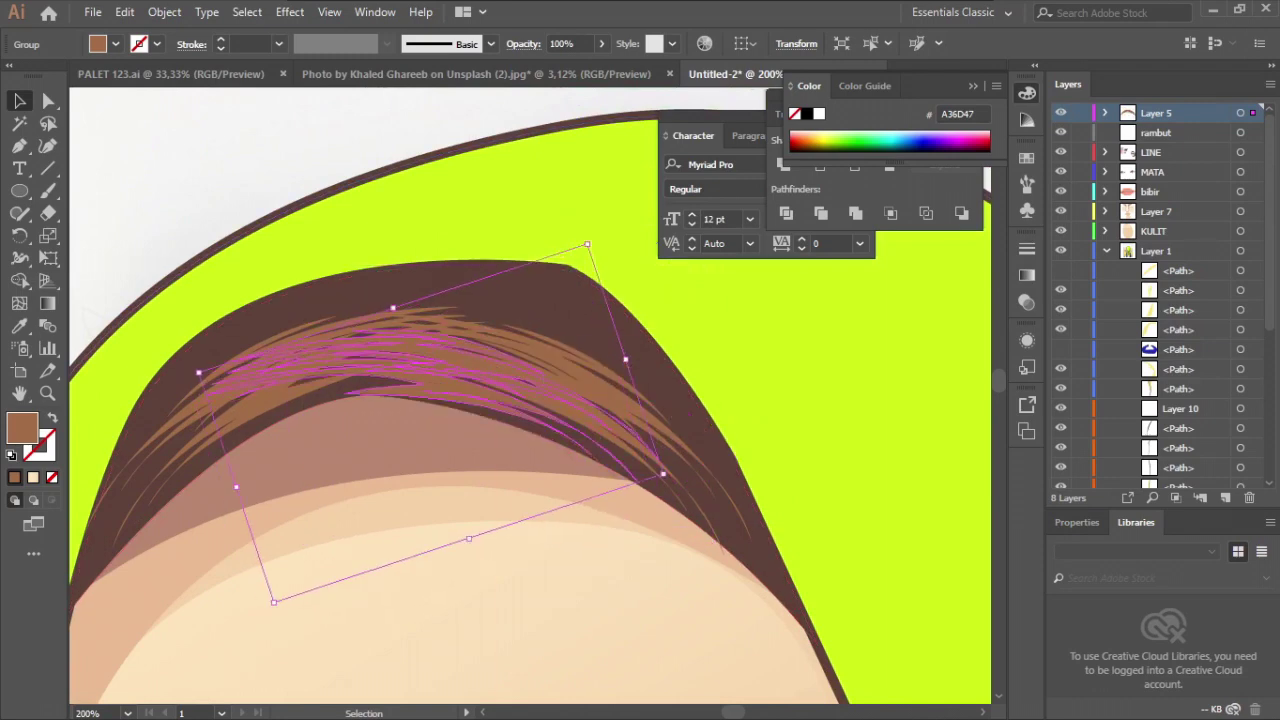
- Undo the last two changes and adjust a brown strand copy on the right side of the hair above the forehead
scroll(400, 380, down, 3)
click(400, 380)
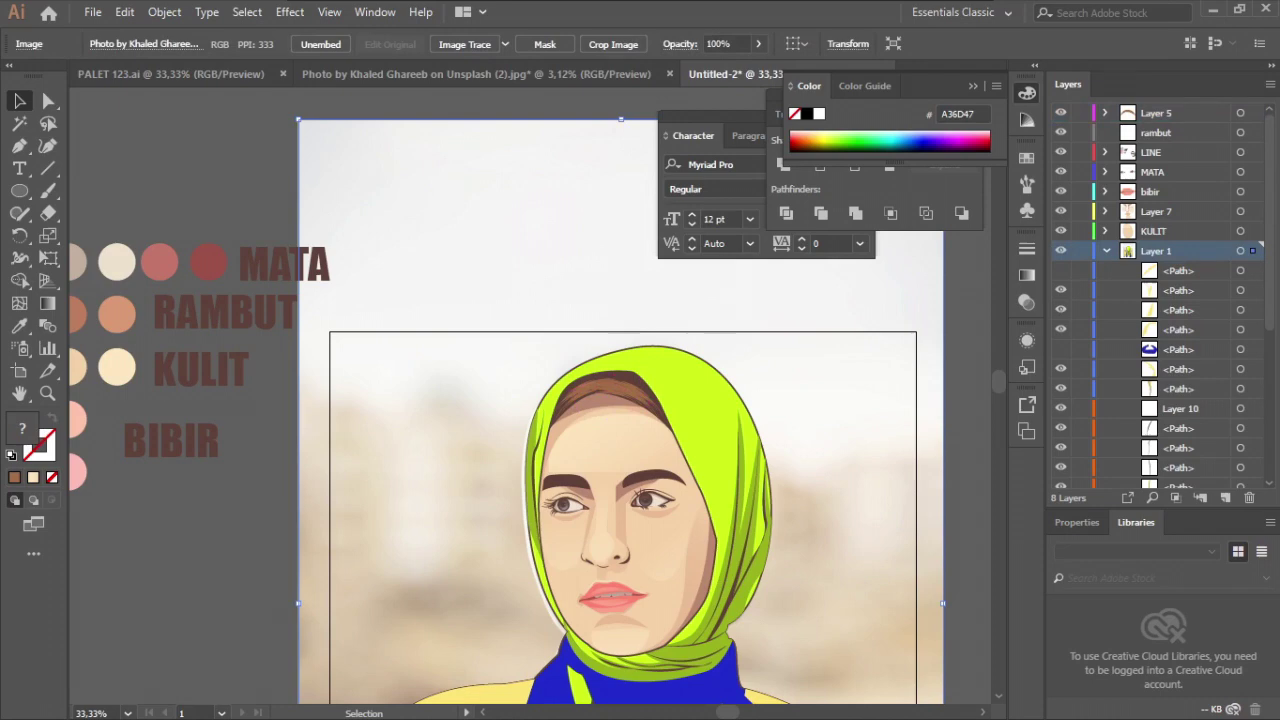
key(ctrl+z)
key(ctrl+z)
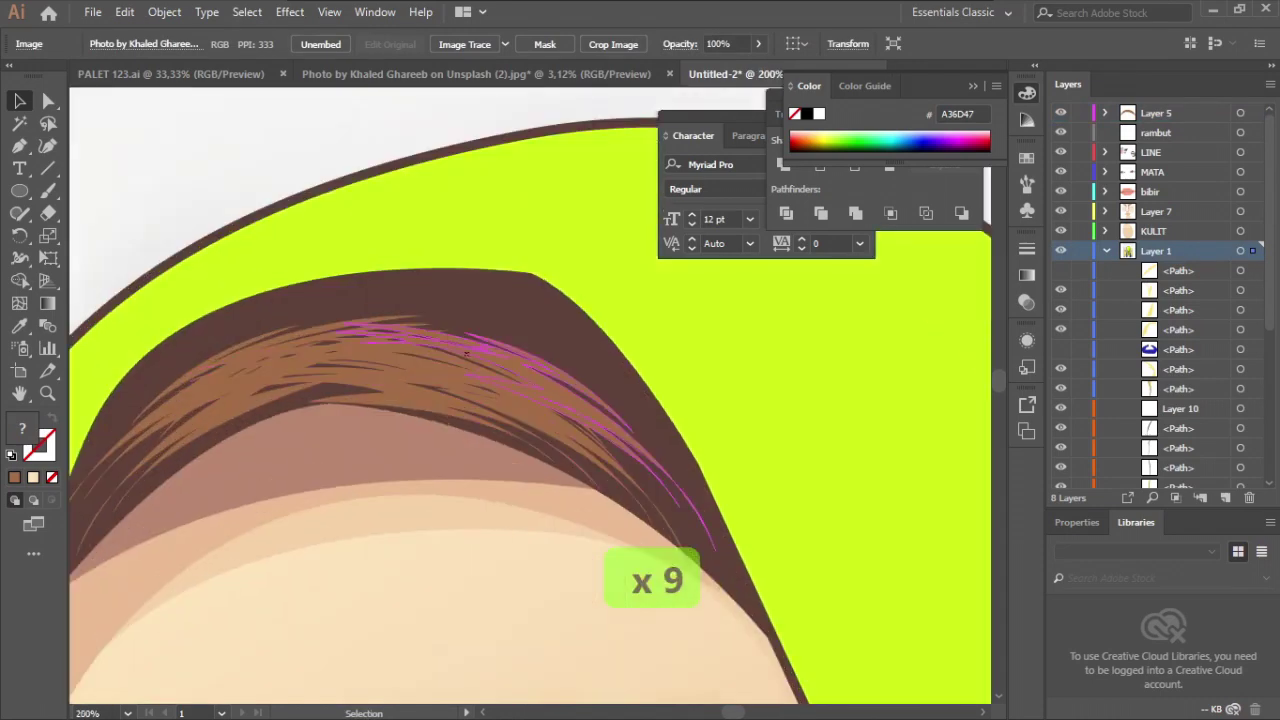
drag(715, 565, 487, 312)
click(487, 312)
key(ctrl+minus)
key(ctrl+minus)
key(ctrl+minus)
key(ctrl+minus)
key(ctrl+minus)
key(ctrl+minus)
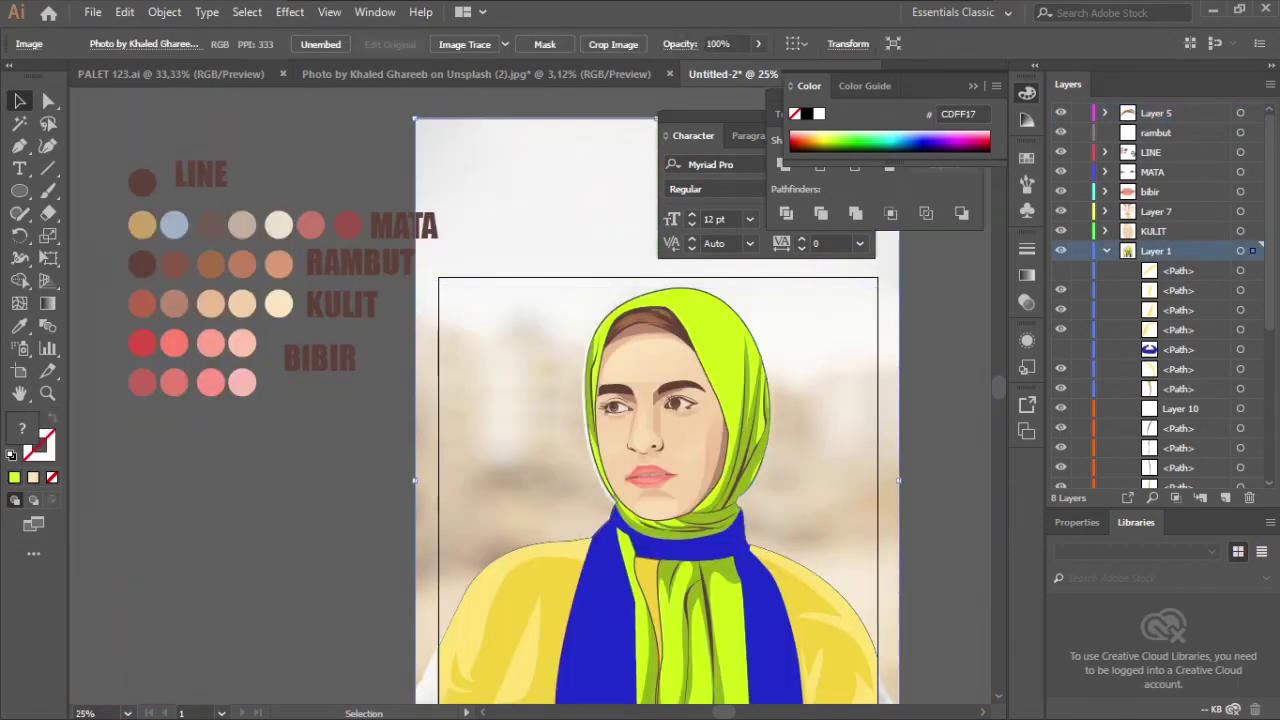
scroll(567, 395, down, 1)
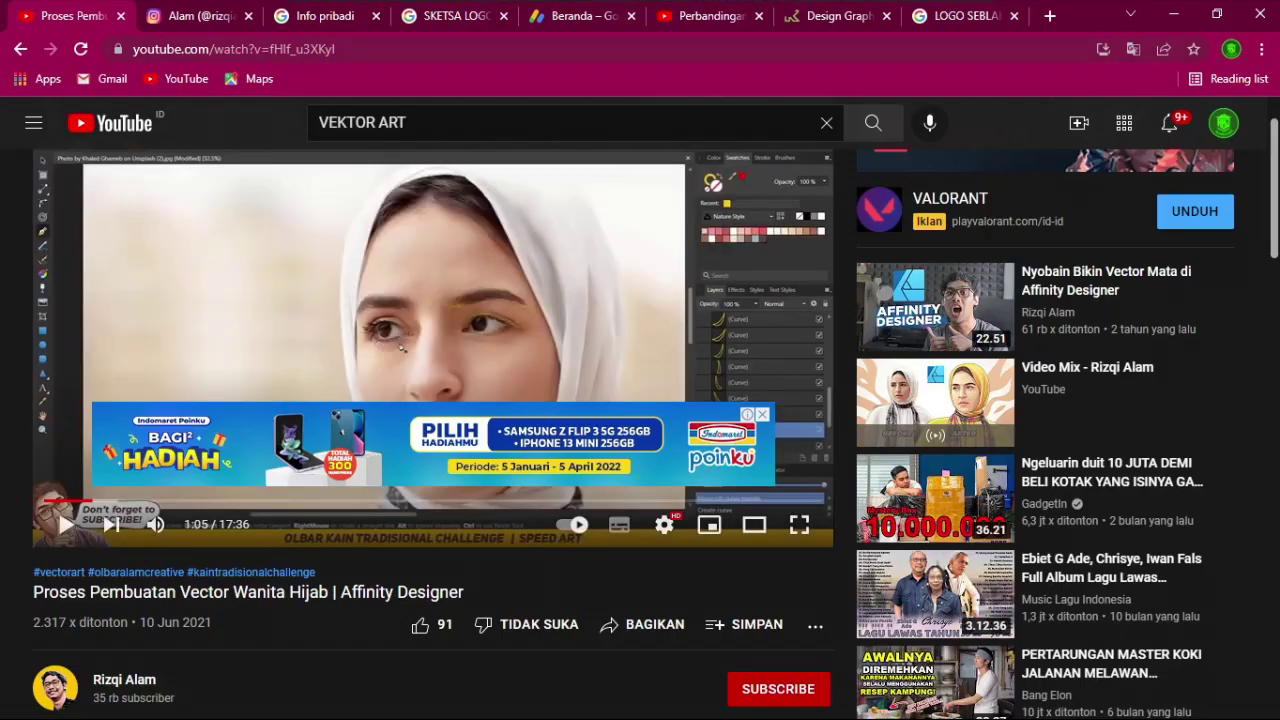
- Switch to the browser and search Google for mega mendung in a new tab
key(ctrl+t)
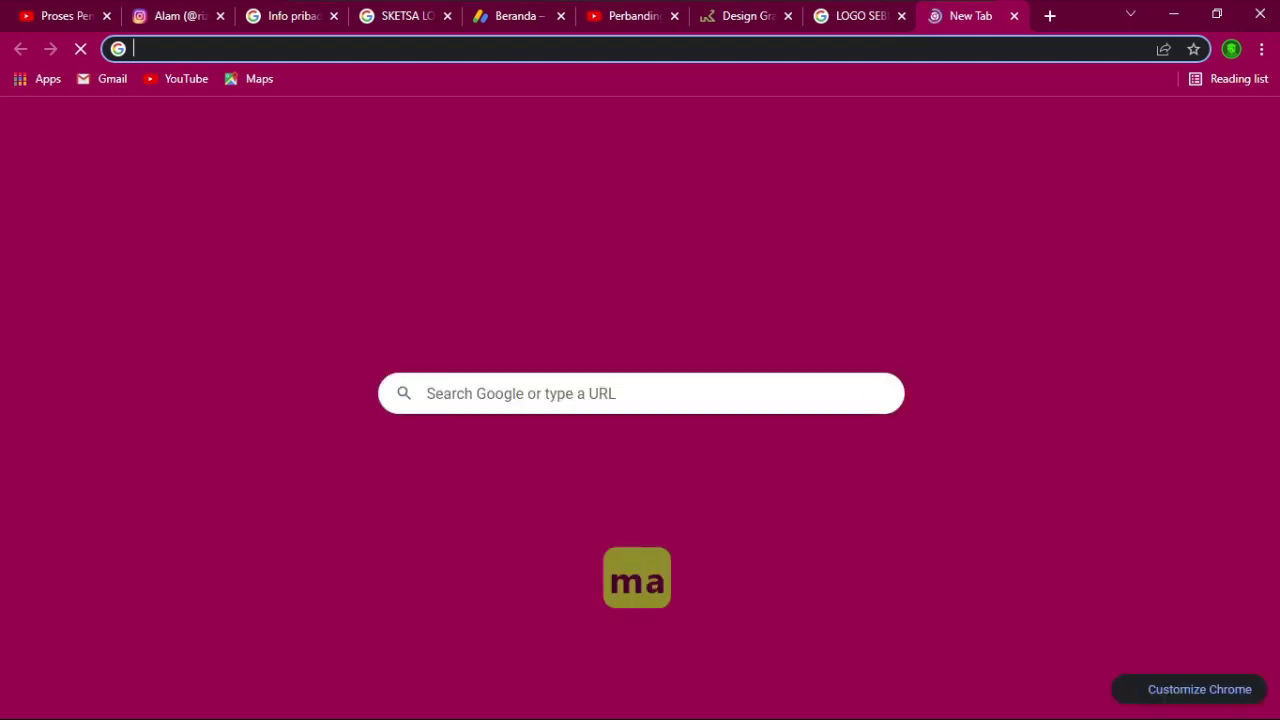
text(meha)
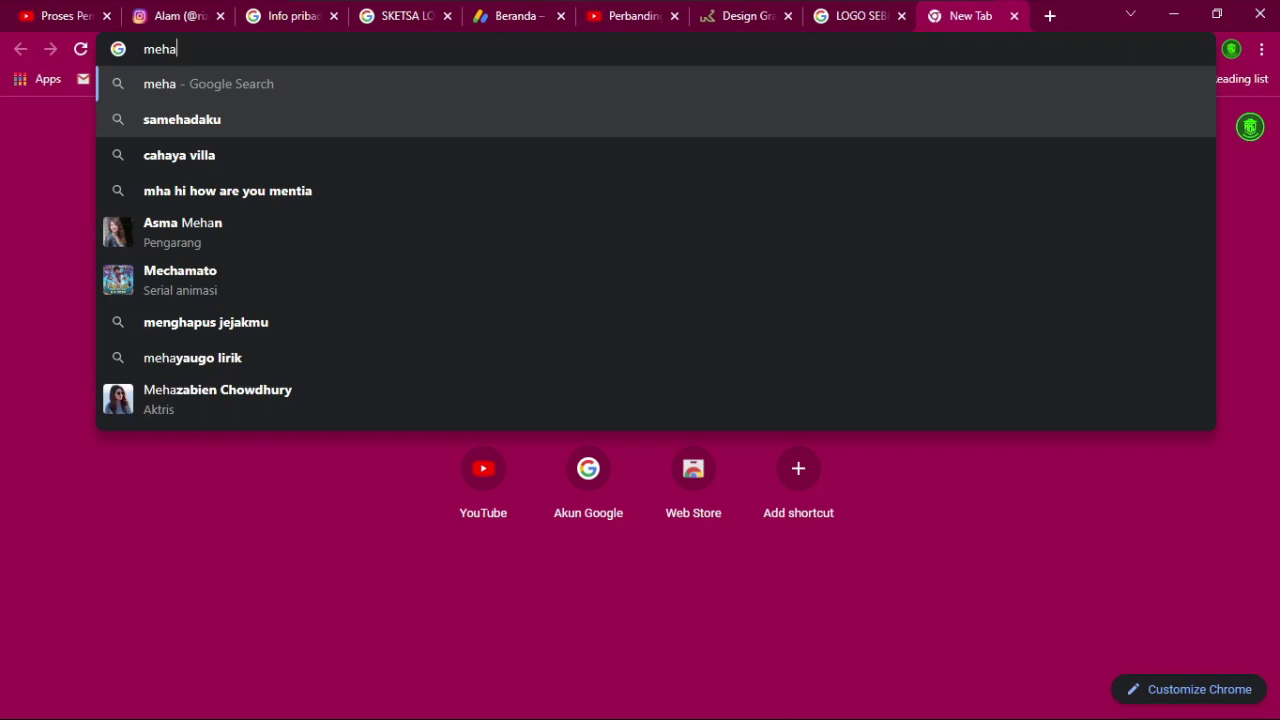
key(BackSpace)
key(BackSpace)
text(ga)
key(Down)
key(Return)
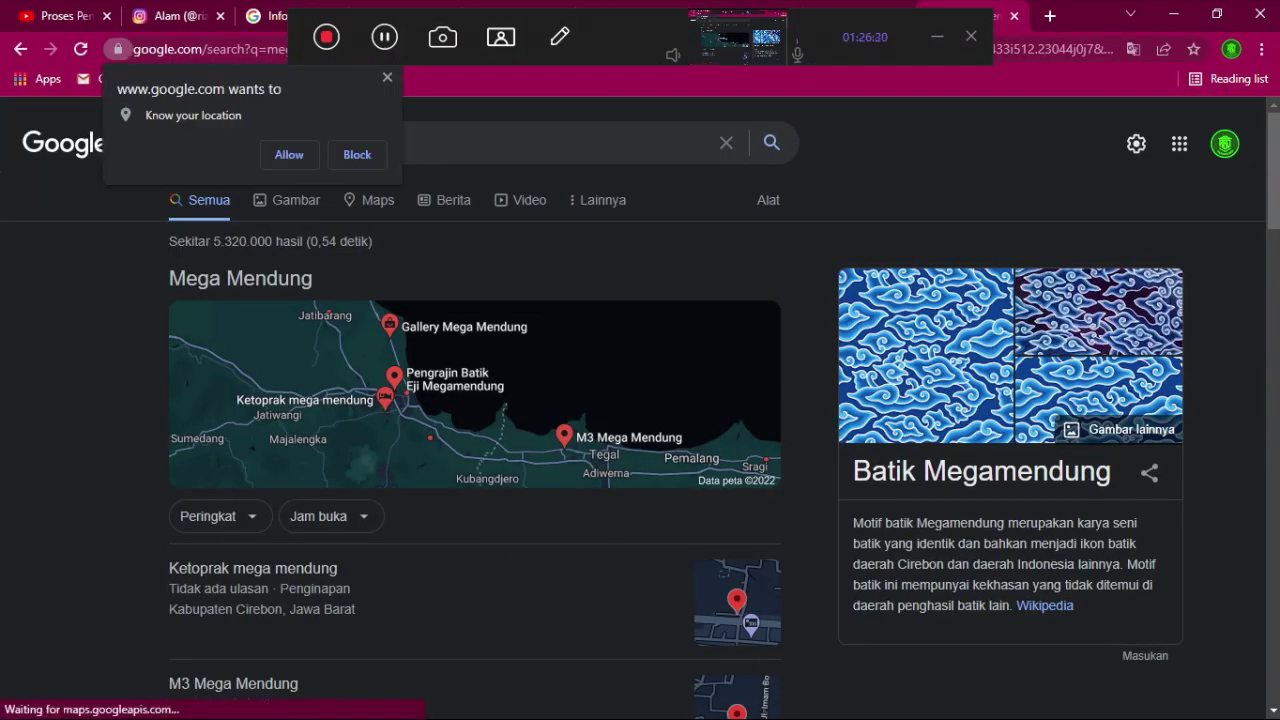
- From the image results, save the Velopedia mega mendung batik picture with blue clouds on red as pasted image 0.png
click(287, 200)
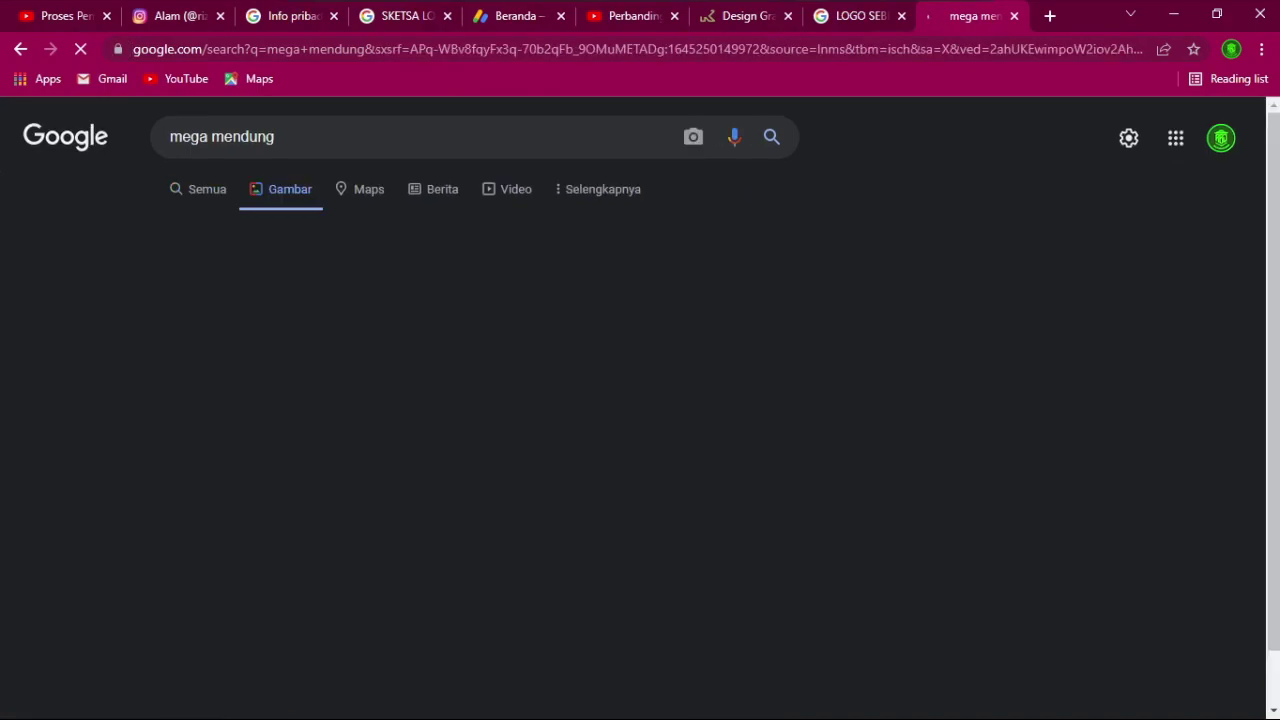
scroll(57, 262, down, 8)
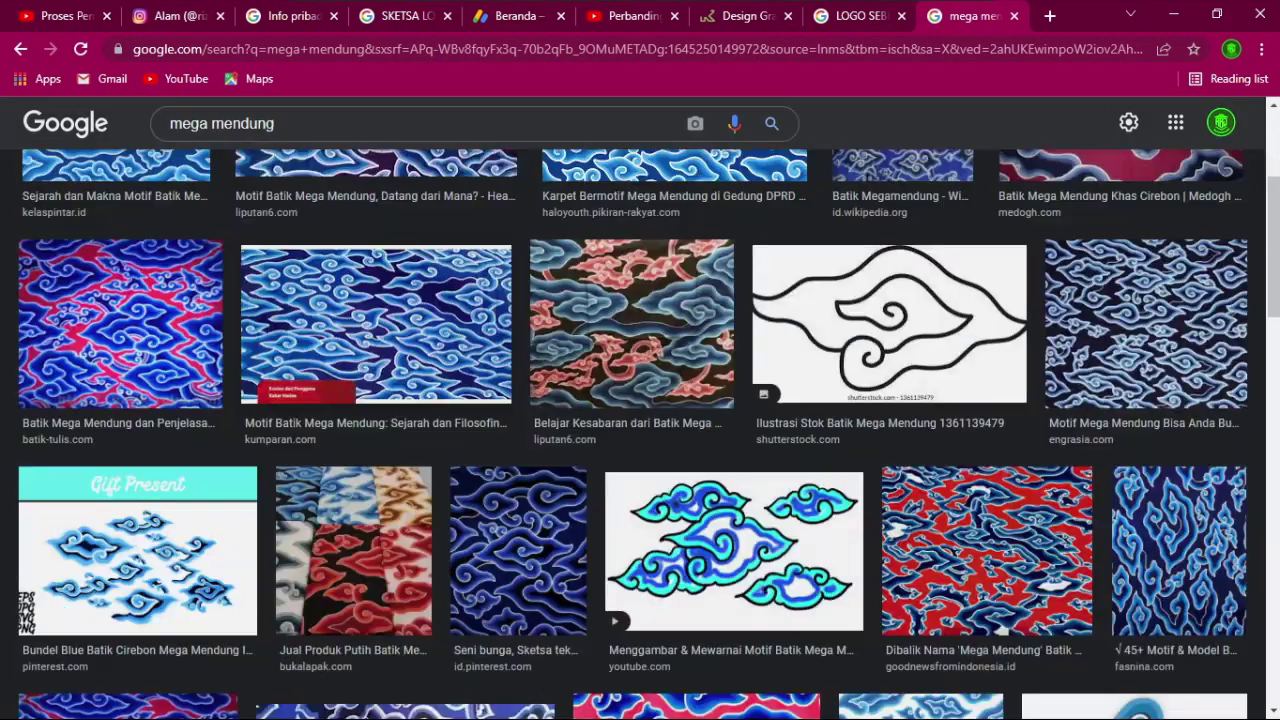
click(696, 402)
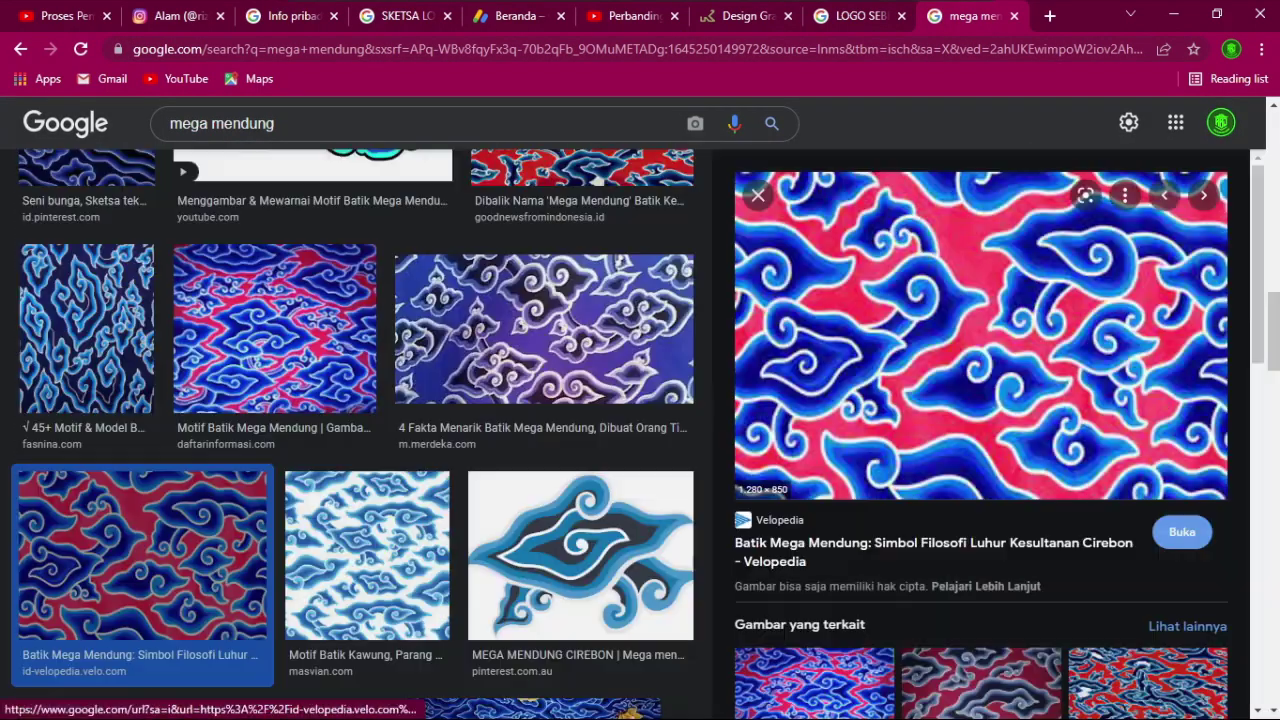
scroll(980, 420, down, 2)
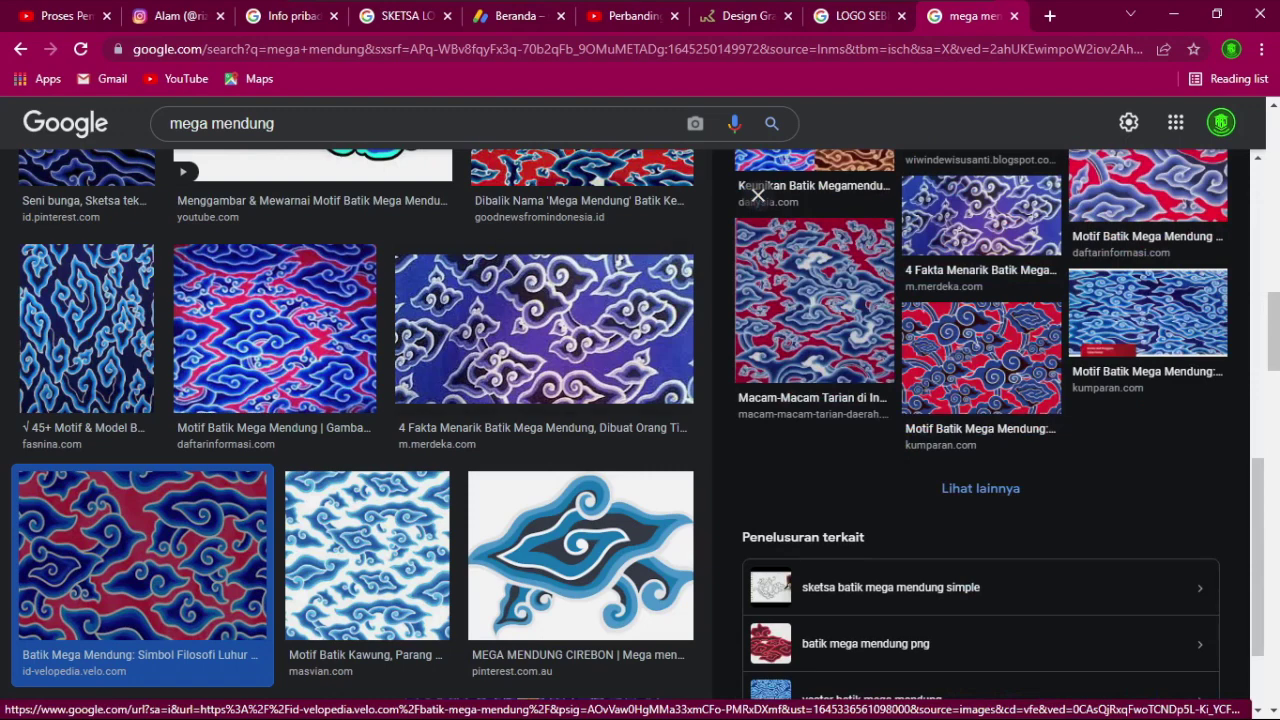
scroll(980, 420, up, 3)
right_click(948, 292)
click(1000, 438)
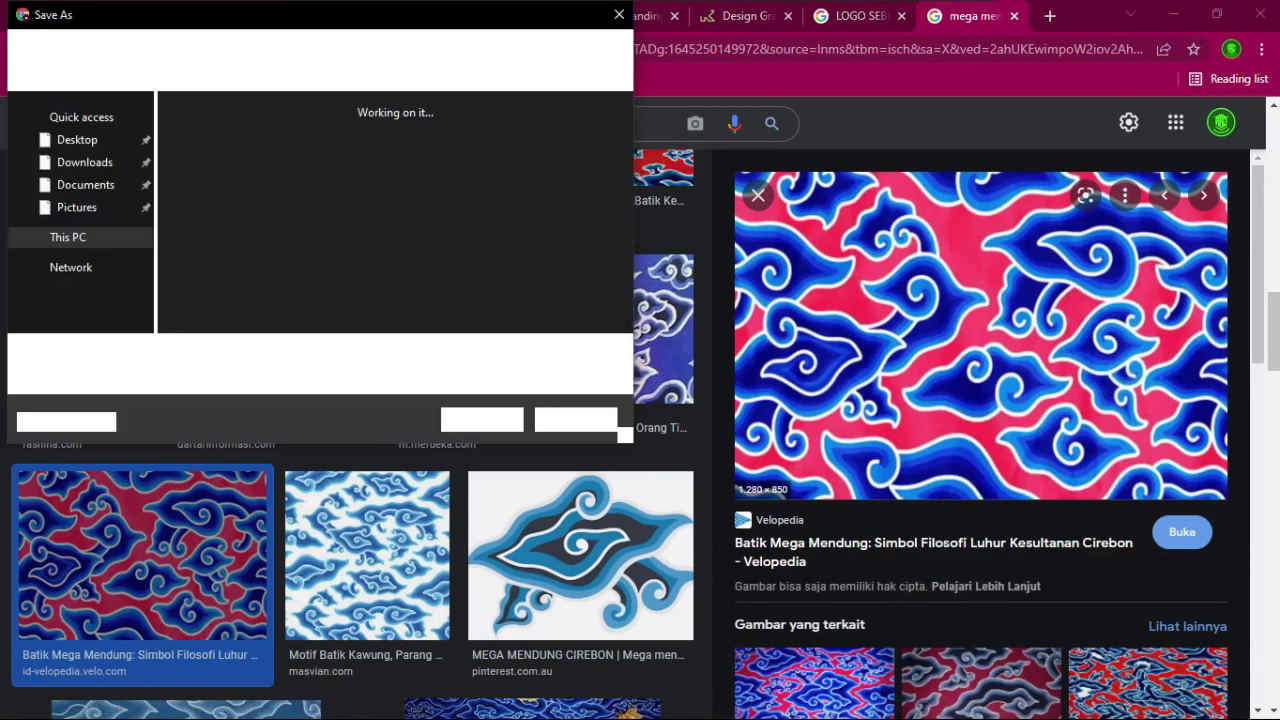
key(Return)
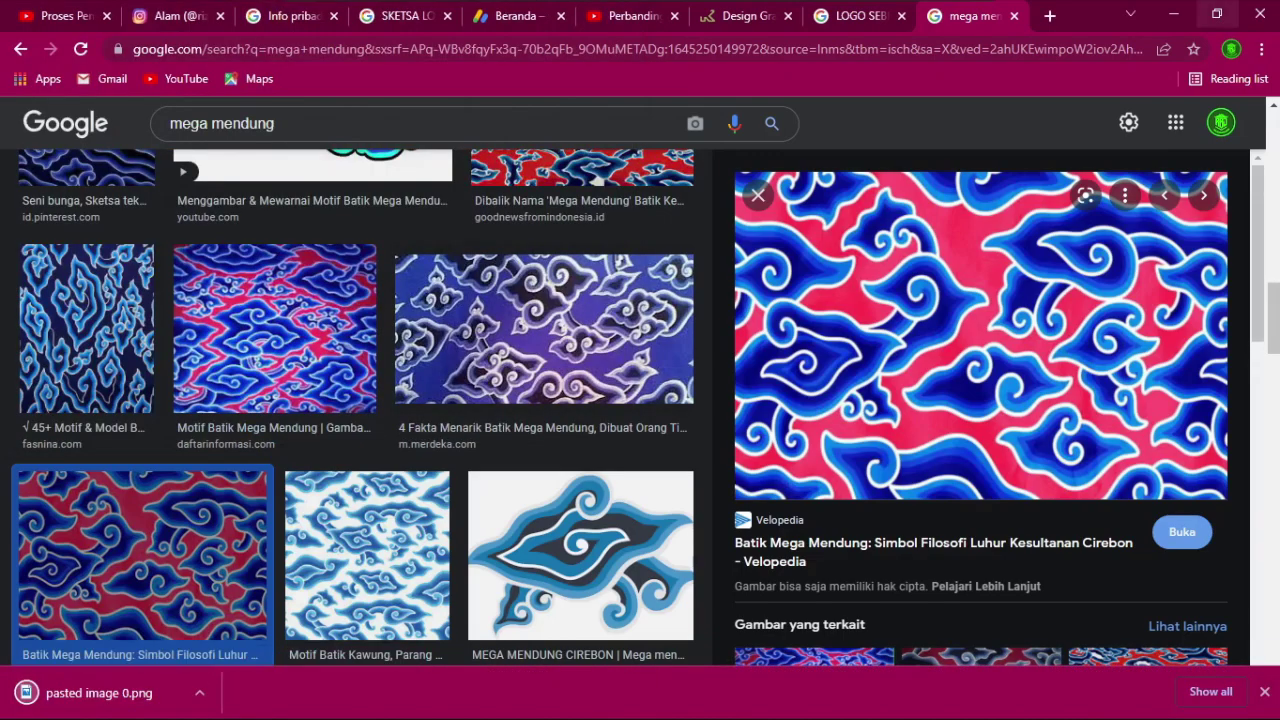
- Switch back to Illustrator and open the batik picture pasted image 0.png as a document
click(1173, 14)
key(ctrl+o)
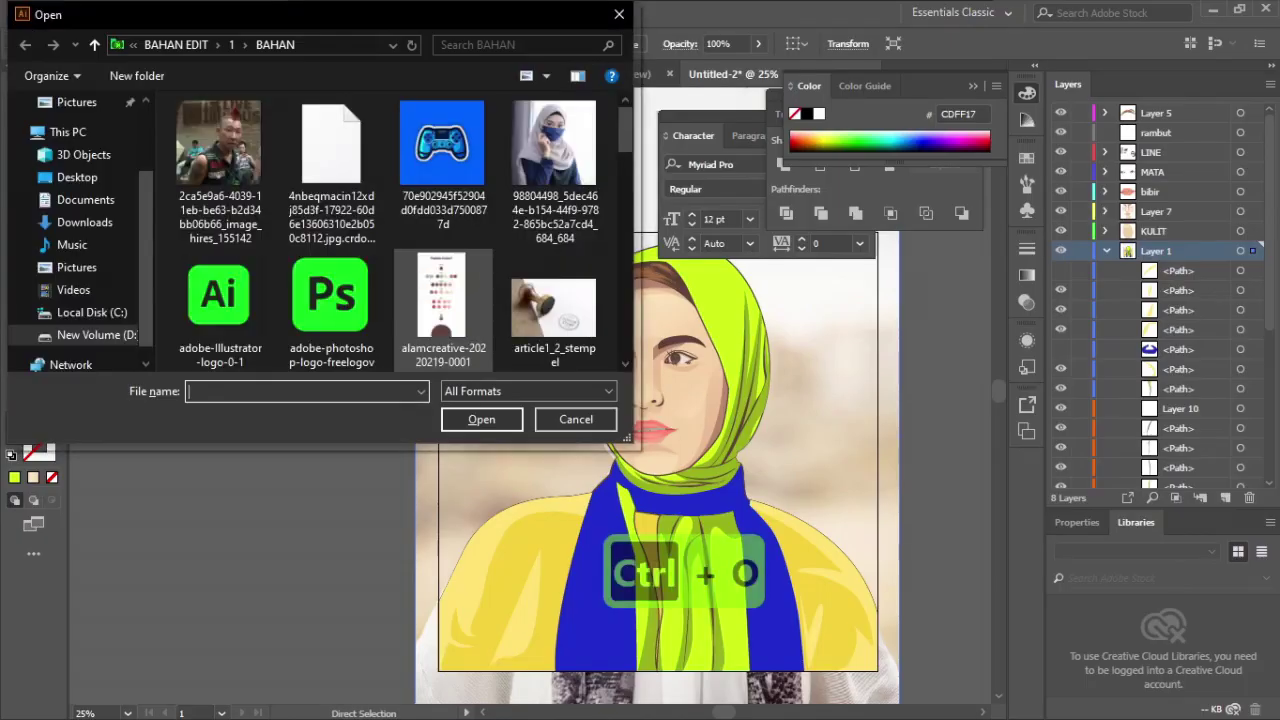
scroll(400, 230, down, 5)
click(557, 160)
key(Return)
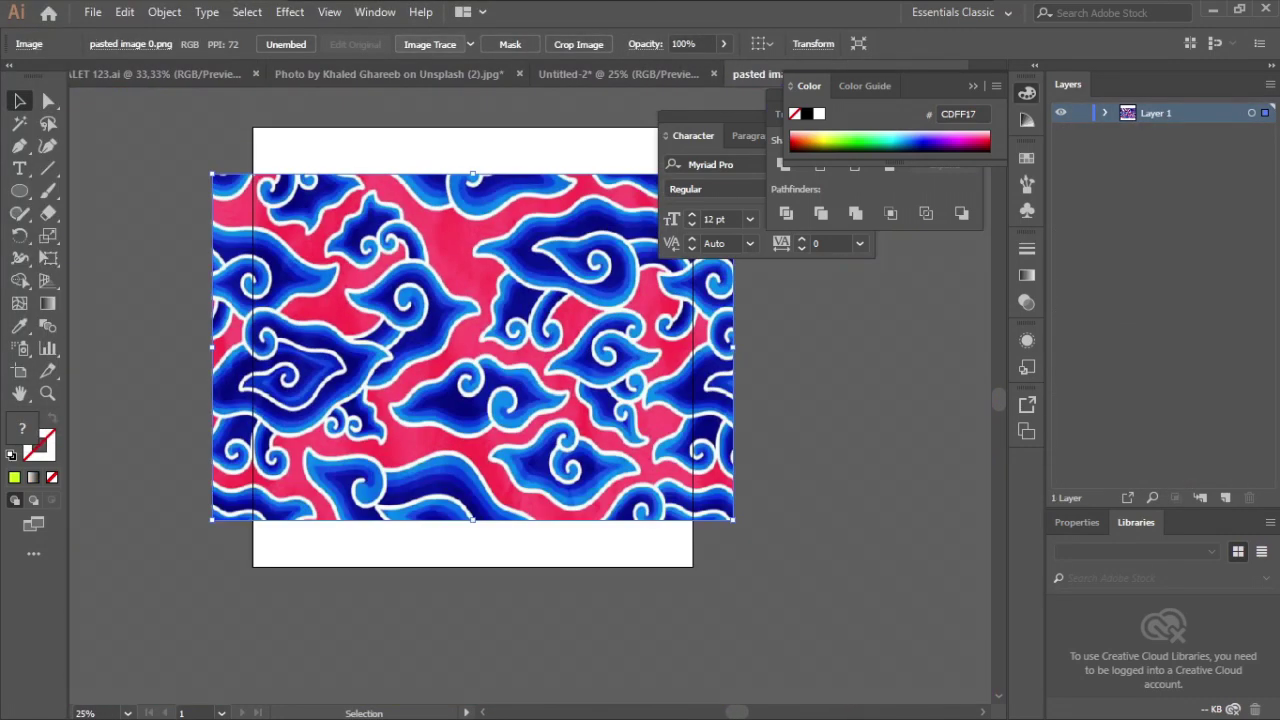
- Trace the batik picture with the High Fidelity Photo preset and paste a copy of the tracing into the Untitled-2 portrait document
click(470, 44)
click(510, 109)
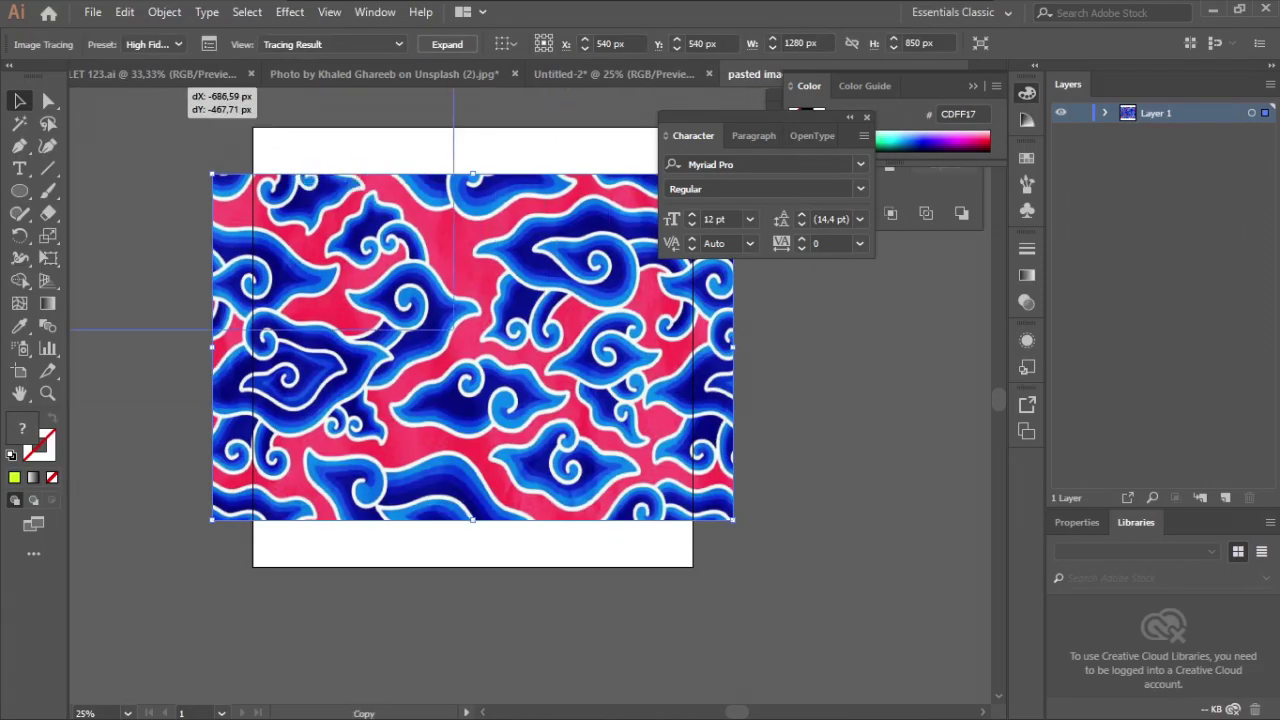
key(ctrl+Tab)
key(ctrl+Tab)
key(ctrl+Tab)
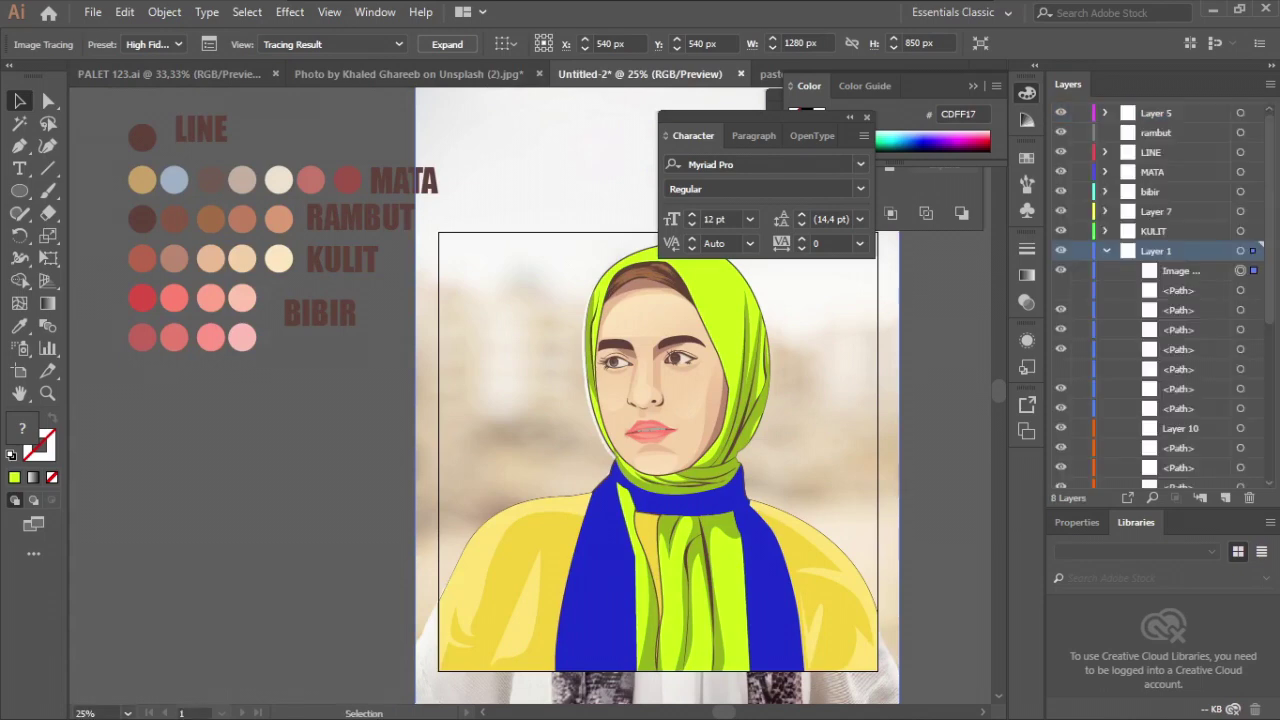
key(ctrl+v)
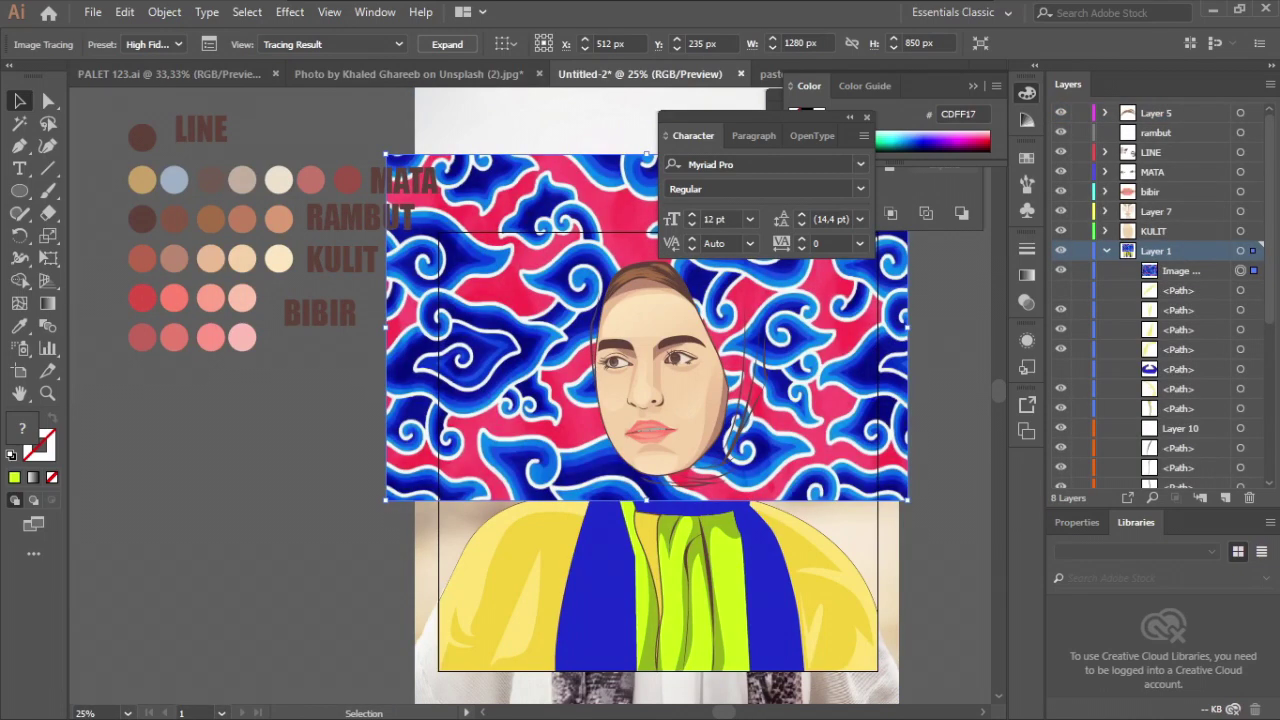
- Send the batik tracing backward several levels, then rotate it nearly upright and position it over the scarf and torso
key(ctrl+bracketleft)
key(ctrl+bracketleft)
key(ctrl+bracketleft)
key(ctrl+bracketleft)
key(ctrl+bracketleft)
drag(910, 385, 900, 601)
drag(901, 322, 519, 290)
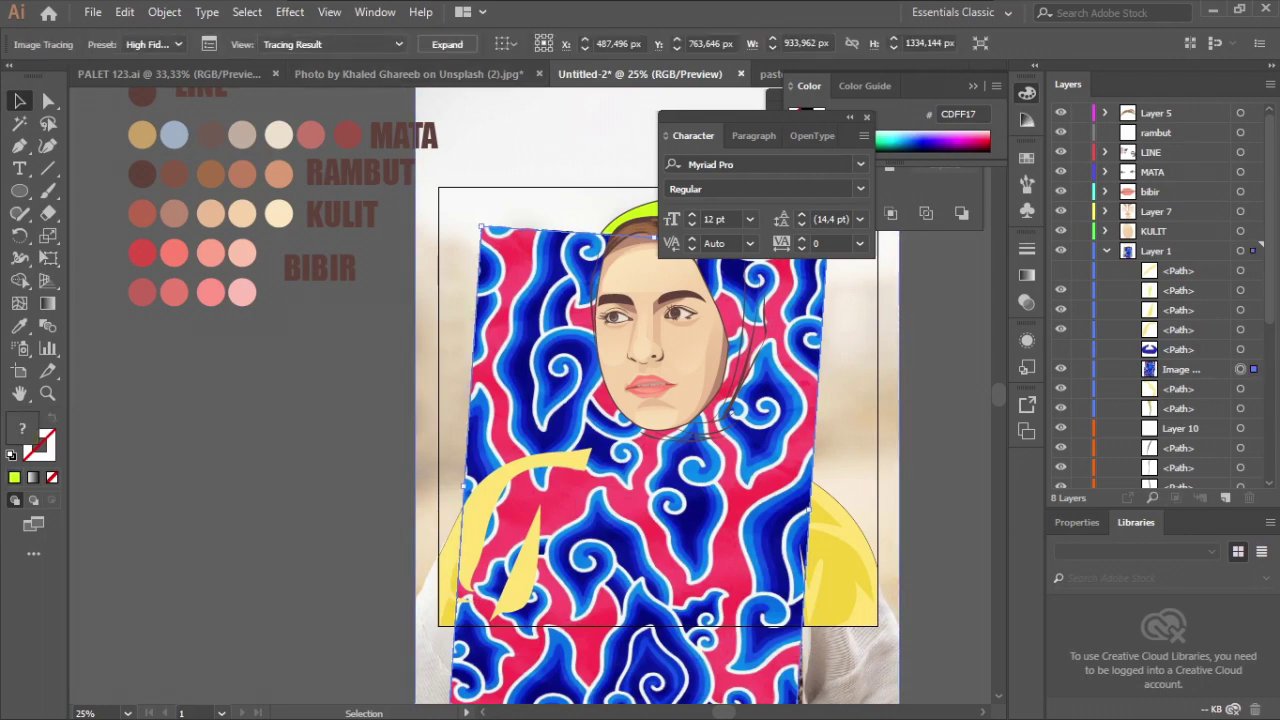
scroll(567, 395, down, 1)
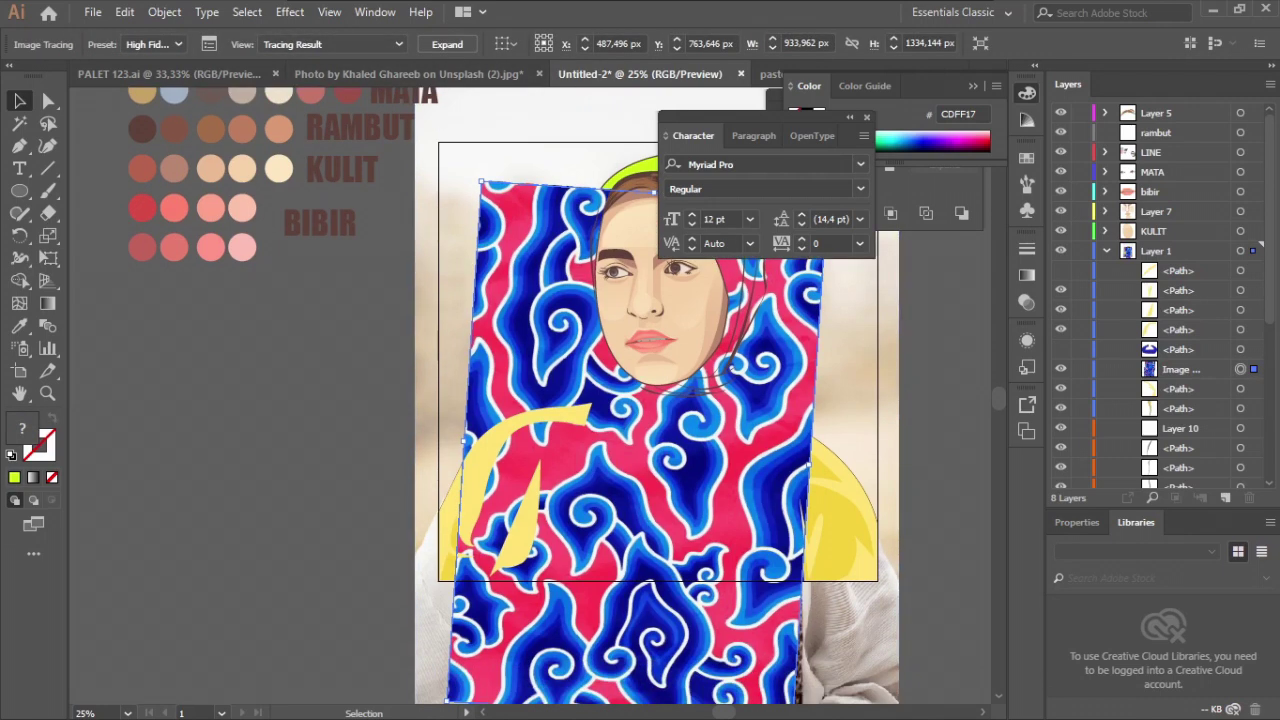
- Move the blue scarf path and batik tracing down the Layer 1 stack, with the scarf path directly above the tracing
click(1061, 369)
click(600, 470)
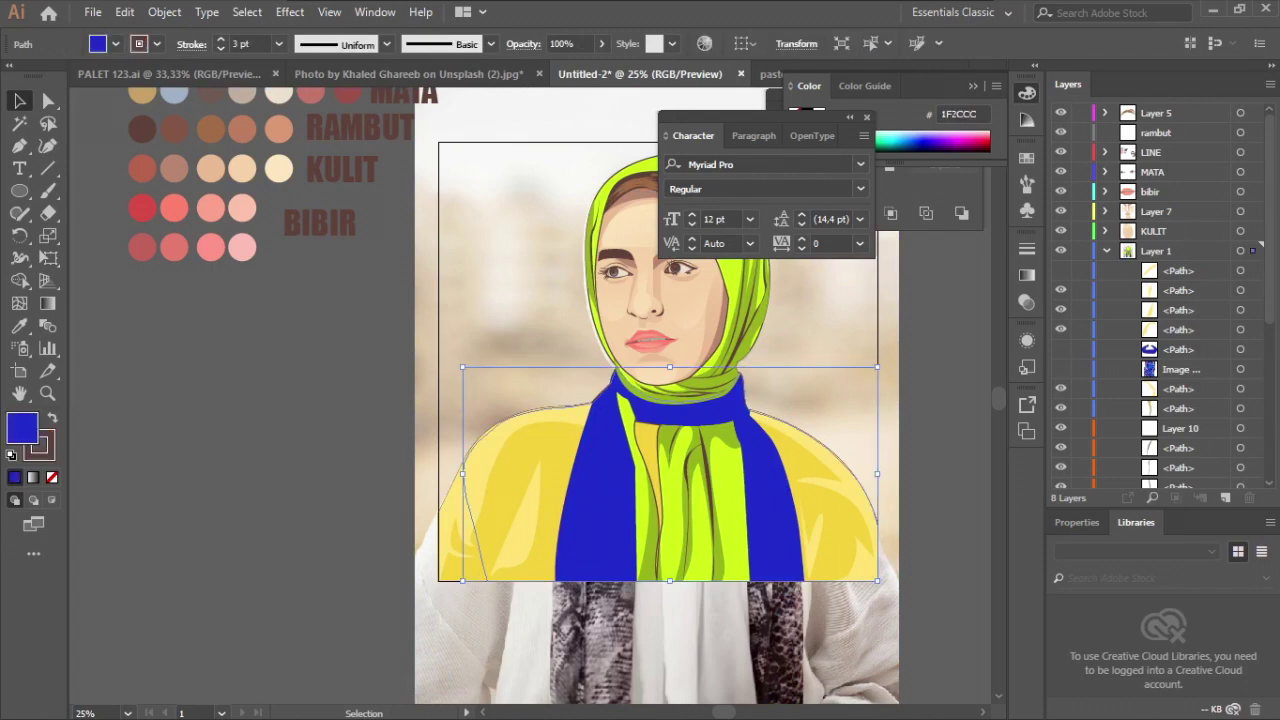
scroll(1160, 300, down, 4)
drag(1180, 165, 1150, 445)
click(1245, 420)
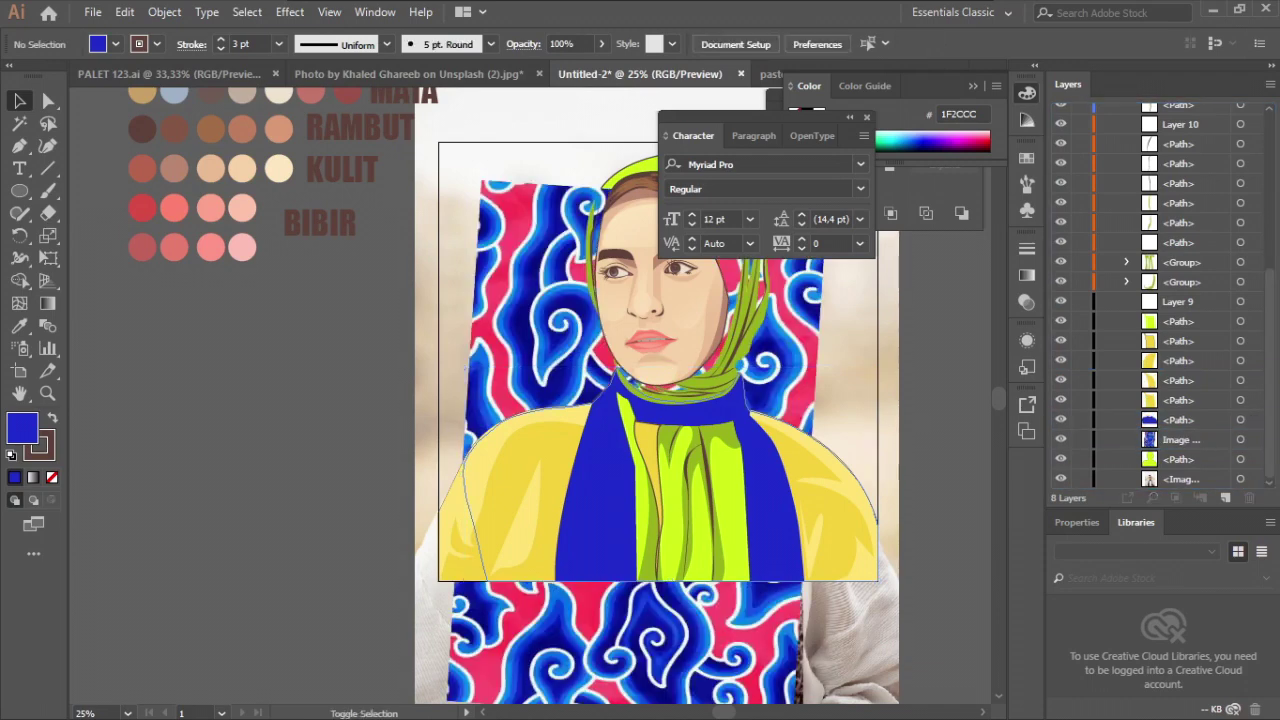
- Select the blue scarf path together with the batik tracing and make a clipping mask so the pattern fills the scarf
click(1240, 439)
click(1240, 420)
shift+click(1240, 439)
click(164, 11)
mouse_move(330, 654)
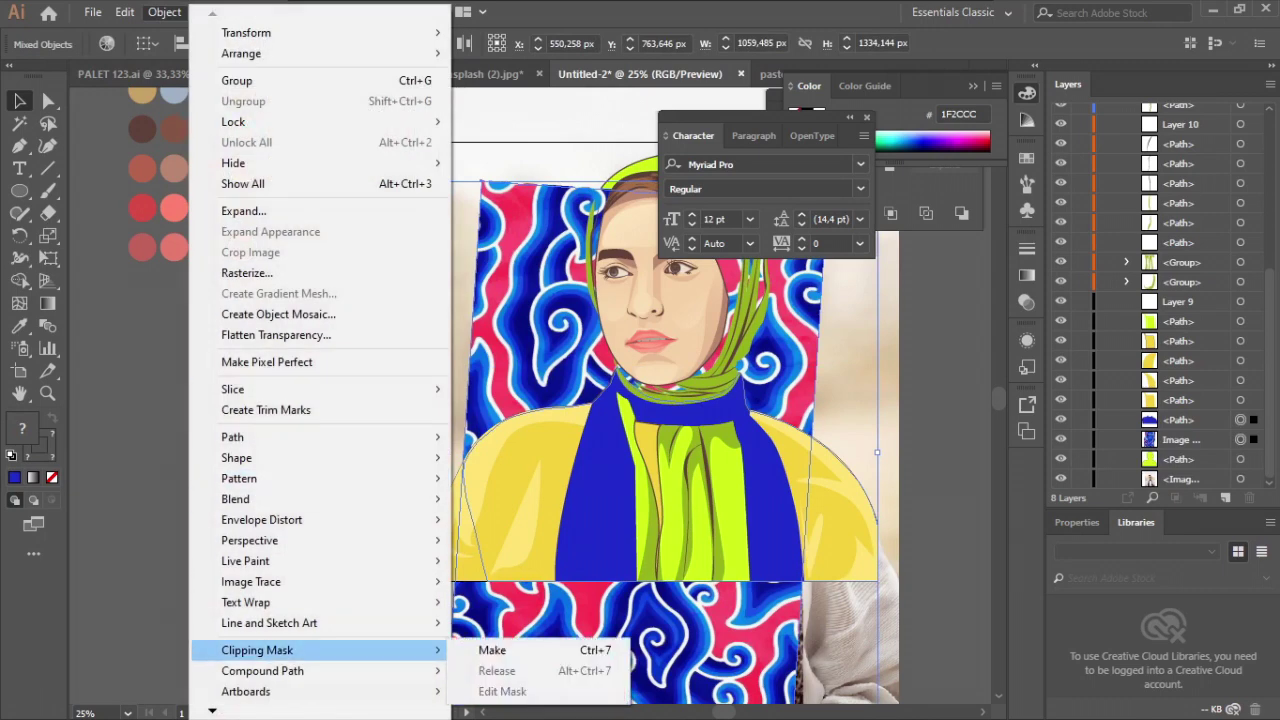
click(500, 674)
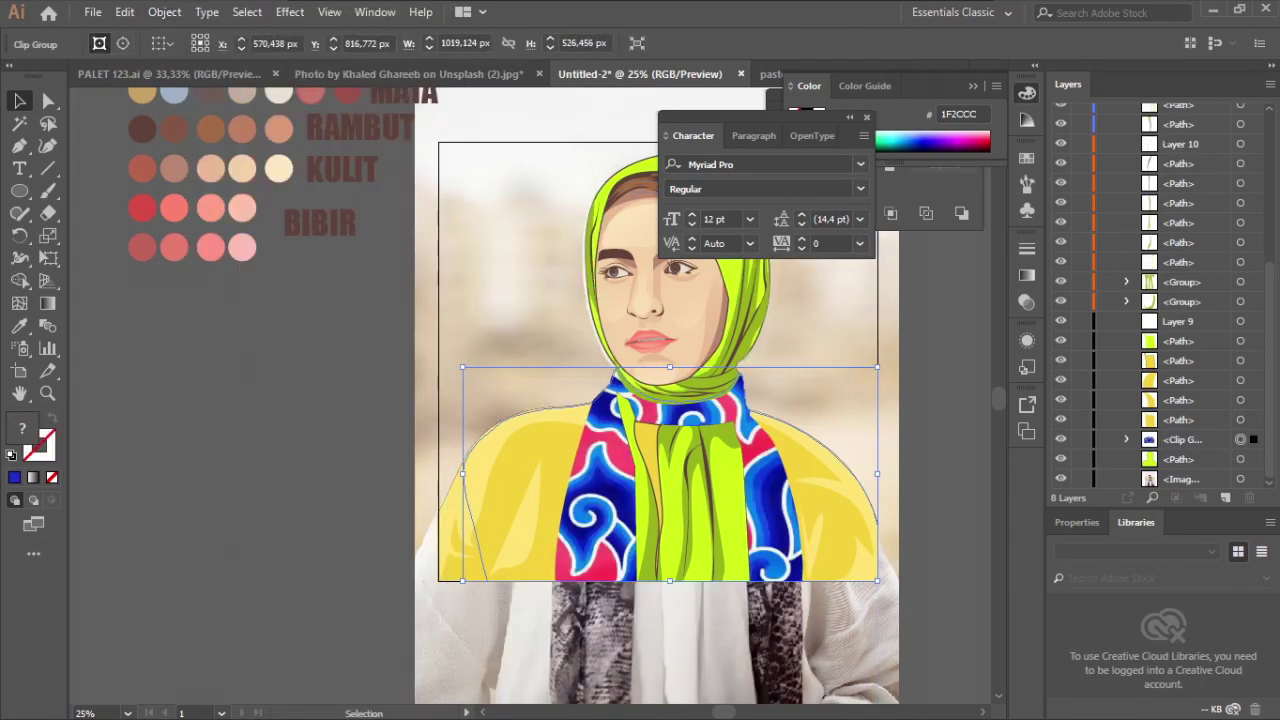
key(ctrl+shift+a)
- Draw a crescent shadow shape, about 265 px wide and 50 px high, across the batik scarf around the neck
scroll(657, 420, up, 2)
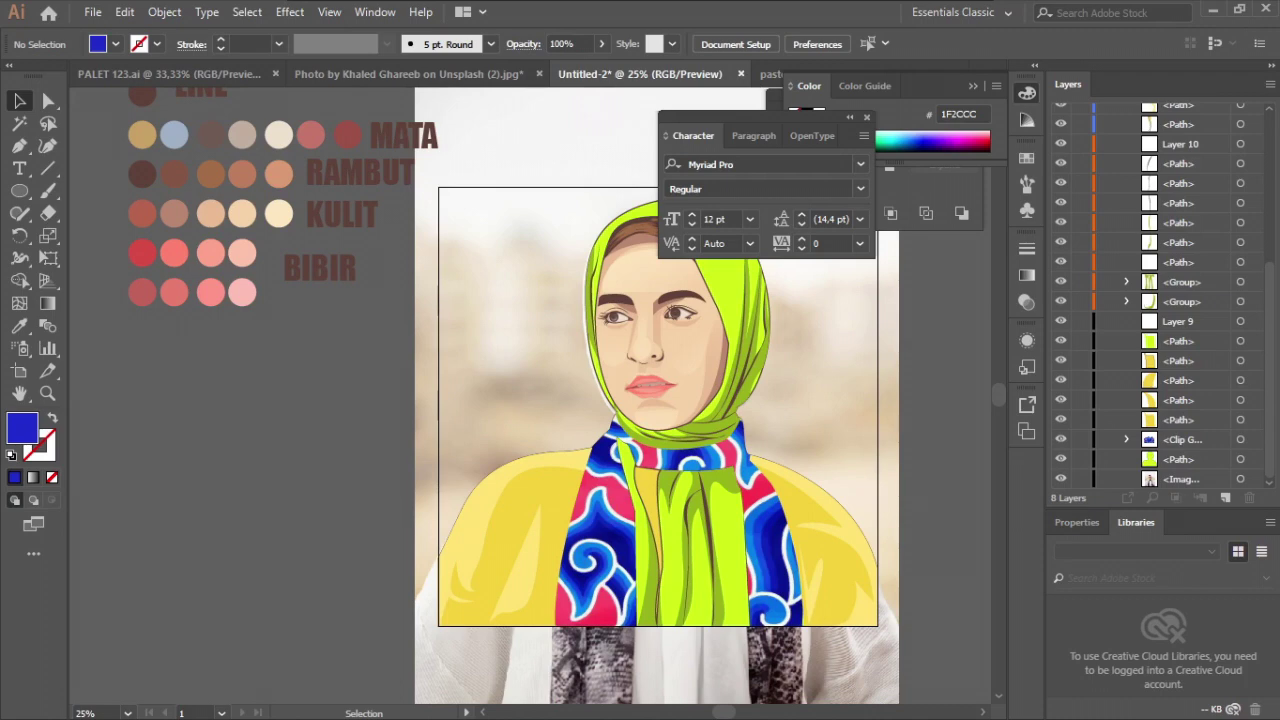
scroll(714, 507, up, 3)
scroll(740, 445, up, 1)
scroll(800, 406, down, 2)
key(p)
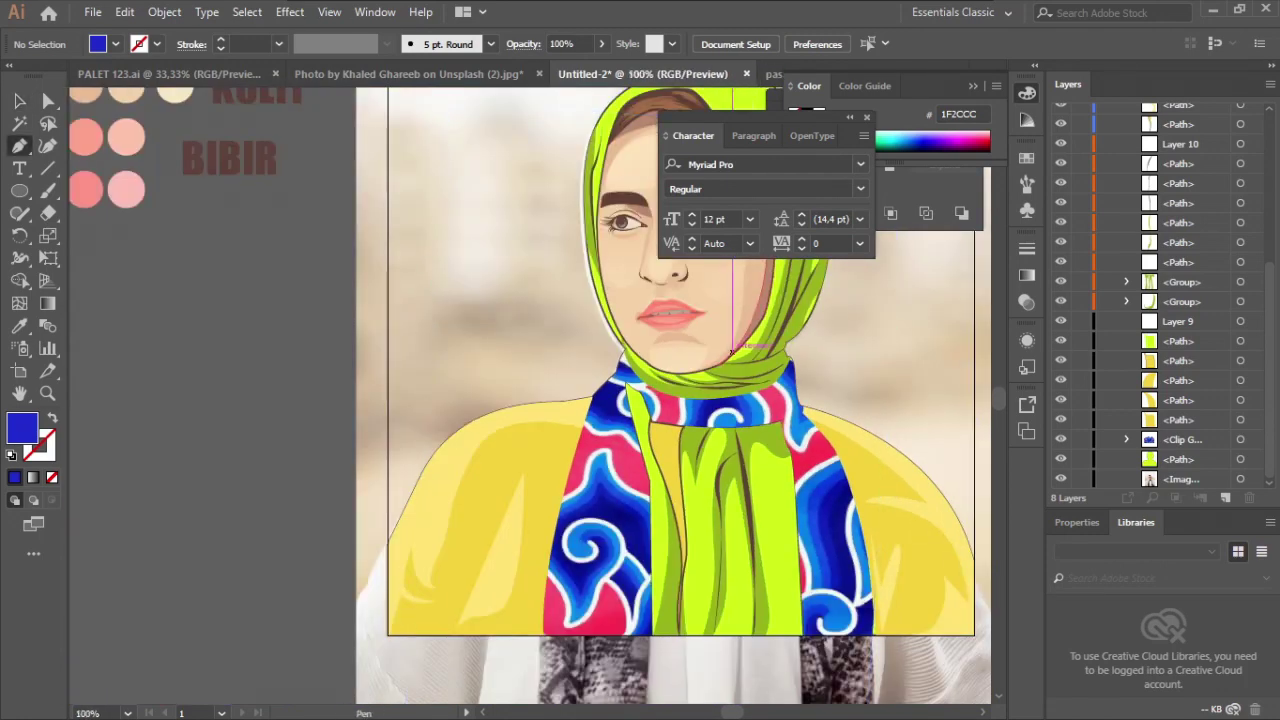
scroll(733, 350, up, 2)
scroll(600, 380, down, 1)
click(468, 413)
drag(760, 412, 871, 349)
click(761, 412)
drag(468, 413, 668, 476)
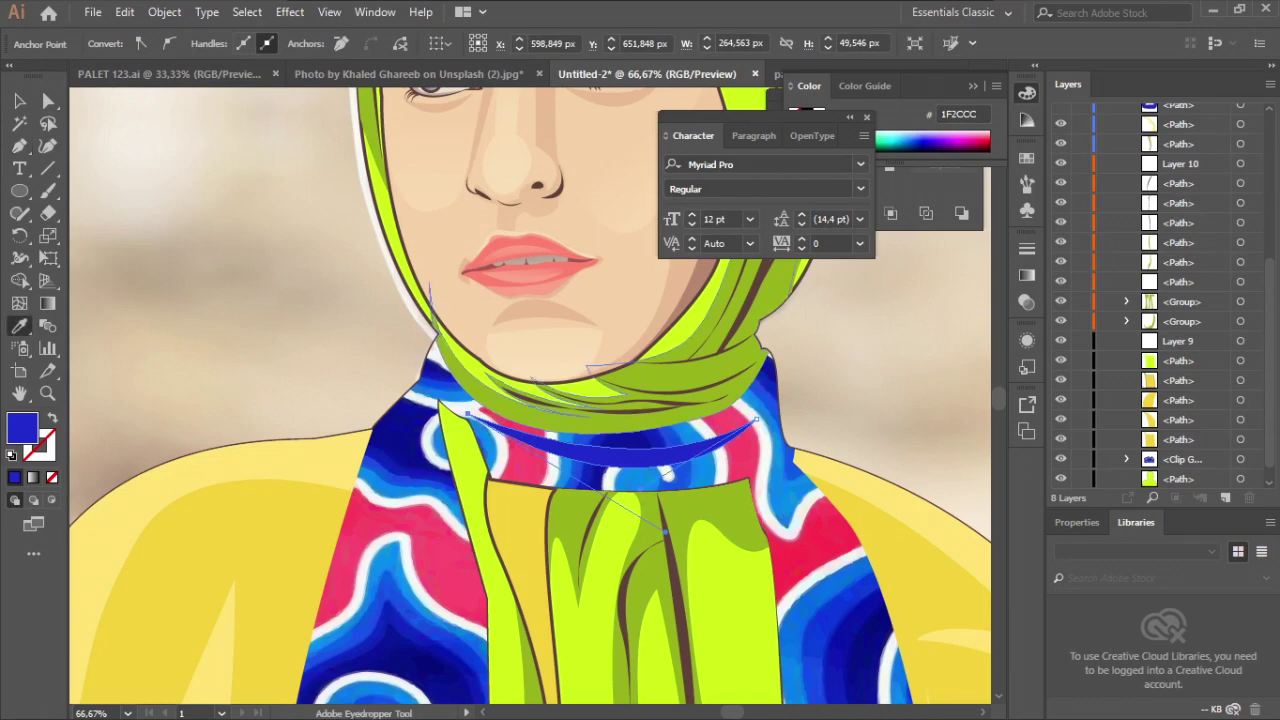
- Fill the neck crescent with the dark brown 5E4139 and lower its opacity to 46%
click(560, 404)
scroll(560, 404, up, 2)
key(v)
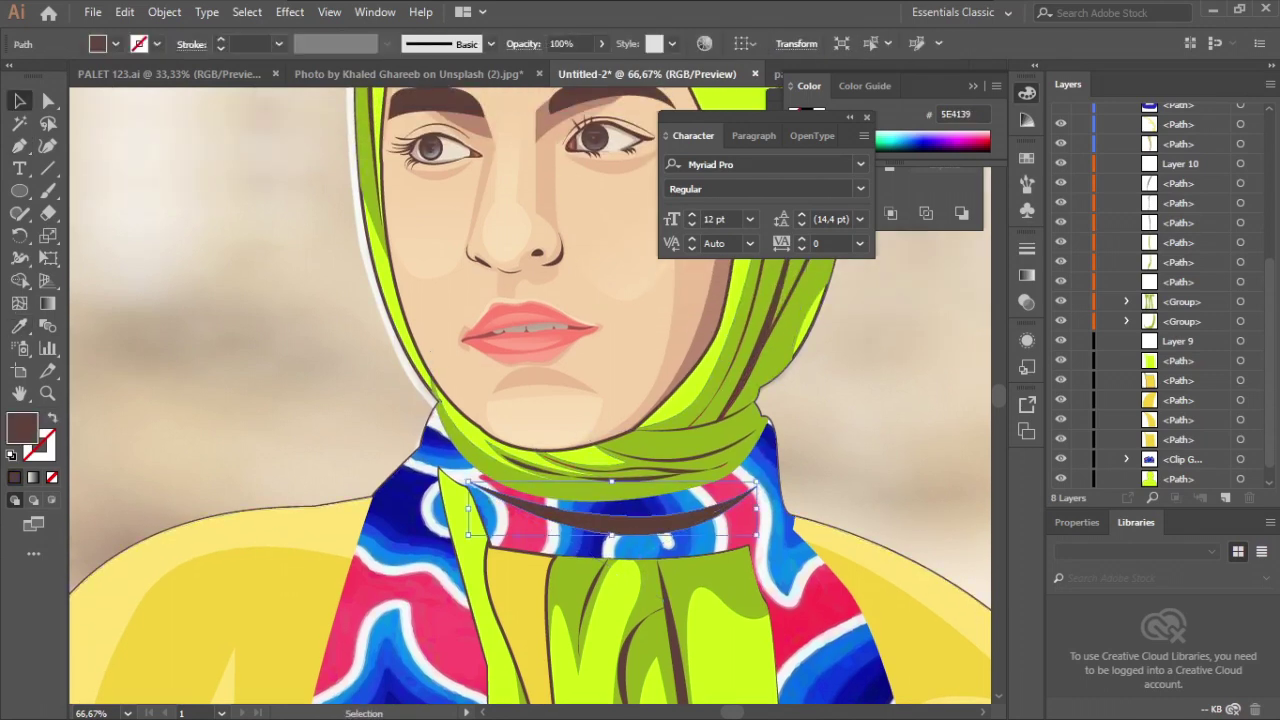
drag(597, 67, 561, 67)
key(ctrl+minus)
key(ctrl+minus)
key(ctrl+minus)
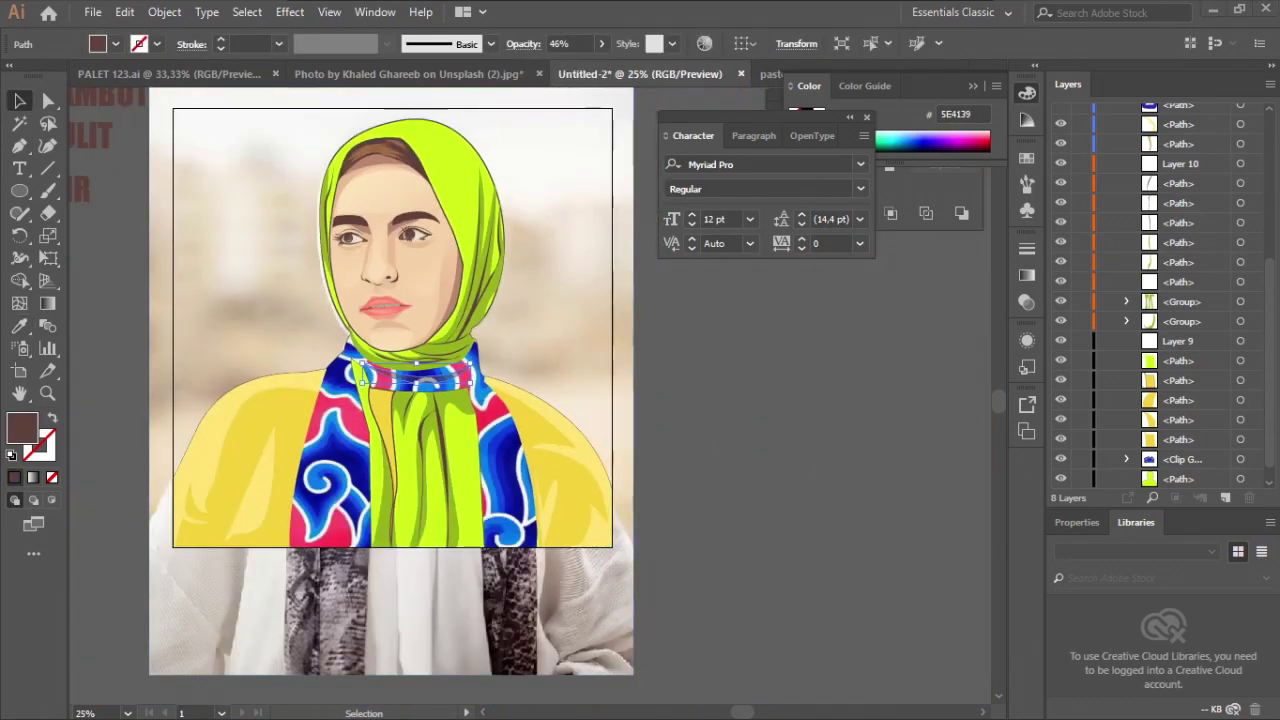
key(ctrl+shift+a)
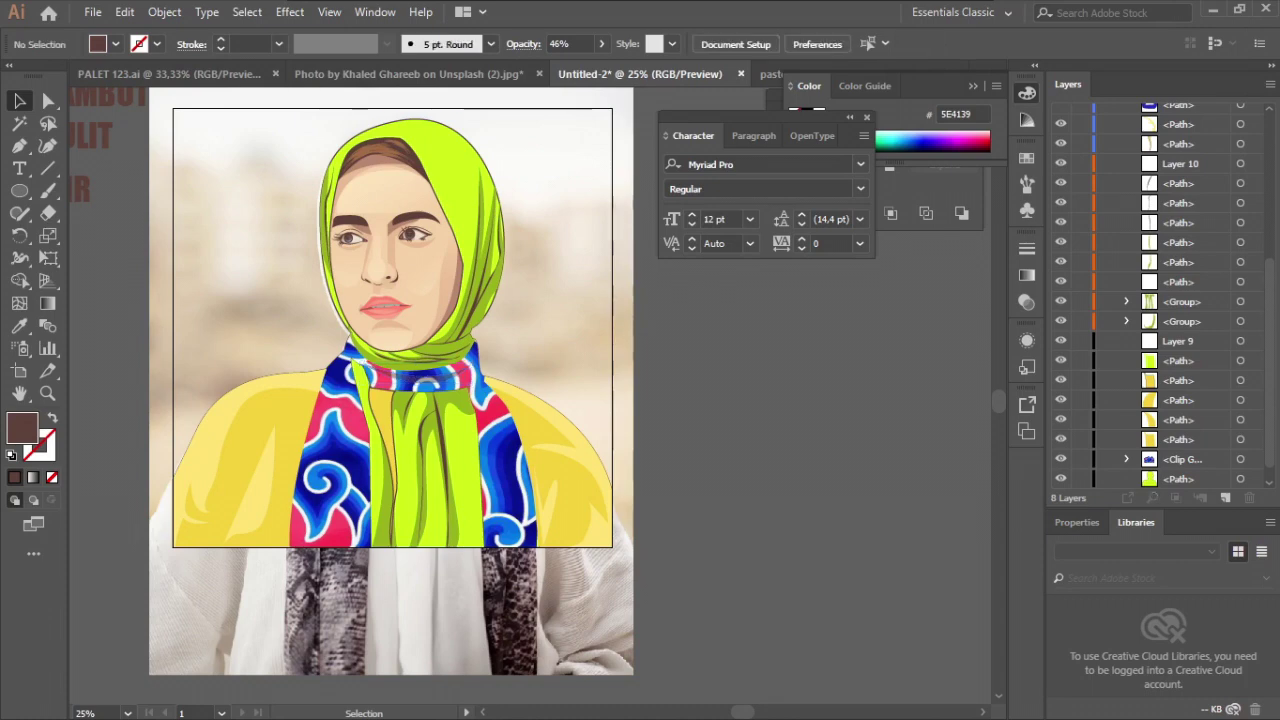
- Draw a long narrow highlight with the Pen tool down the left batik scarf panel, from the neck to the artboard's lower edge
key(p)
key(ctrl+plus)
key(ctrl+plus)
key(ctrl+plus)
key(ctrl+plus)
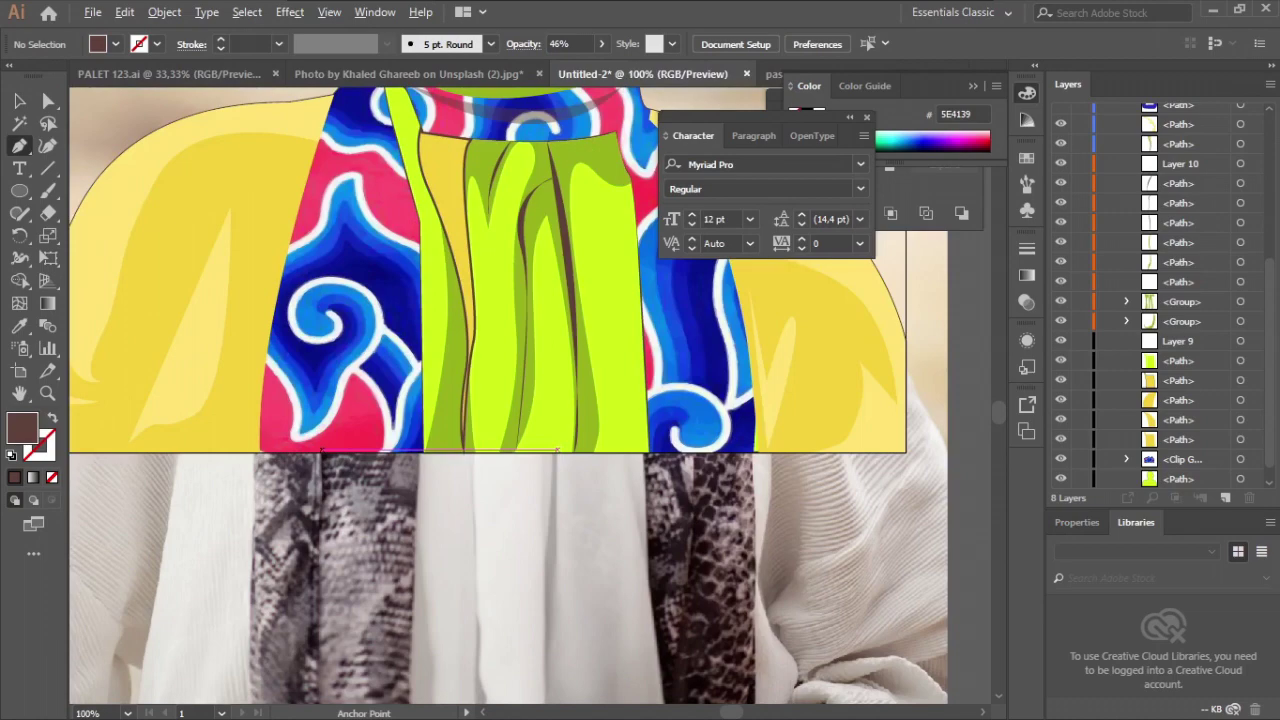
key(ctrl+plus)
drag(374, 452, 356, 418)
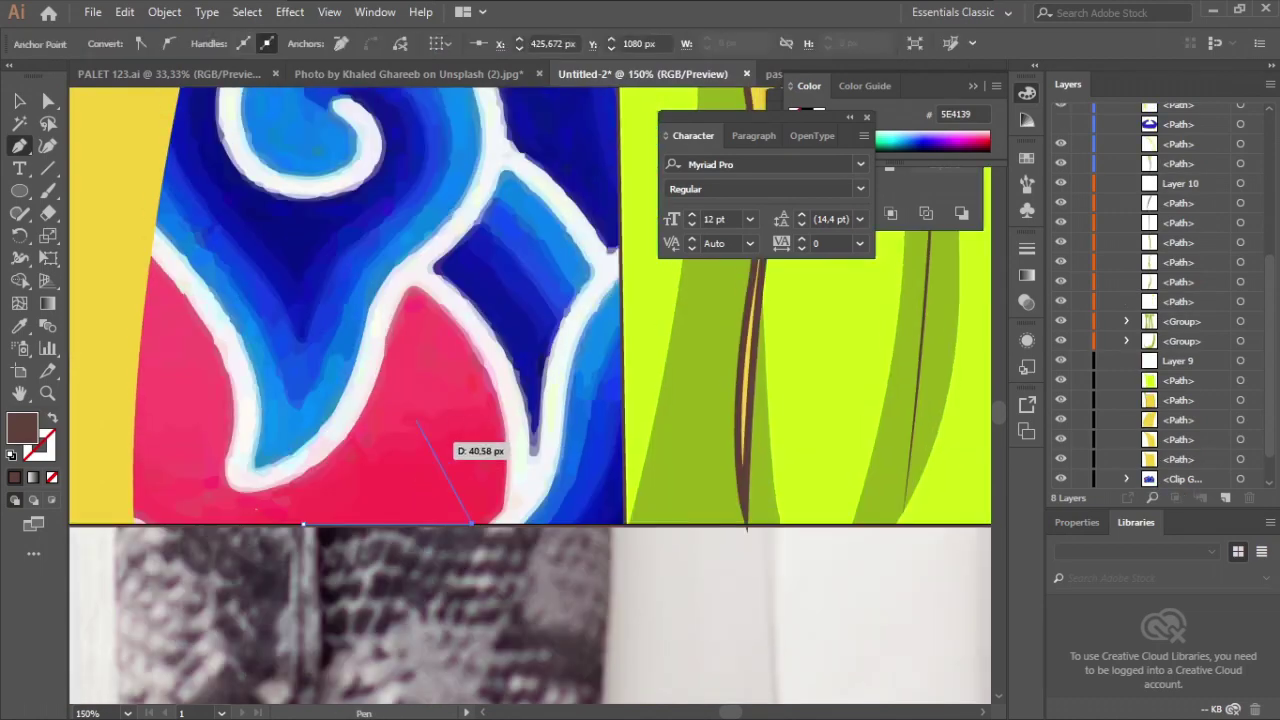
key(ctrl+minus)
key(ctrl+minus)
key(ctrl+minus)
drag(440, 216, 500, 170)
scroll(432, 470, down, 2)
click(432, 479)
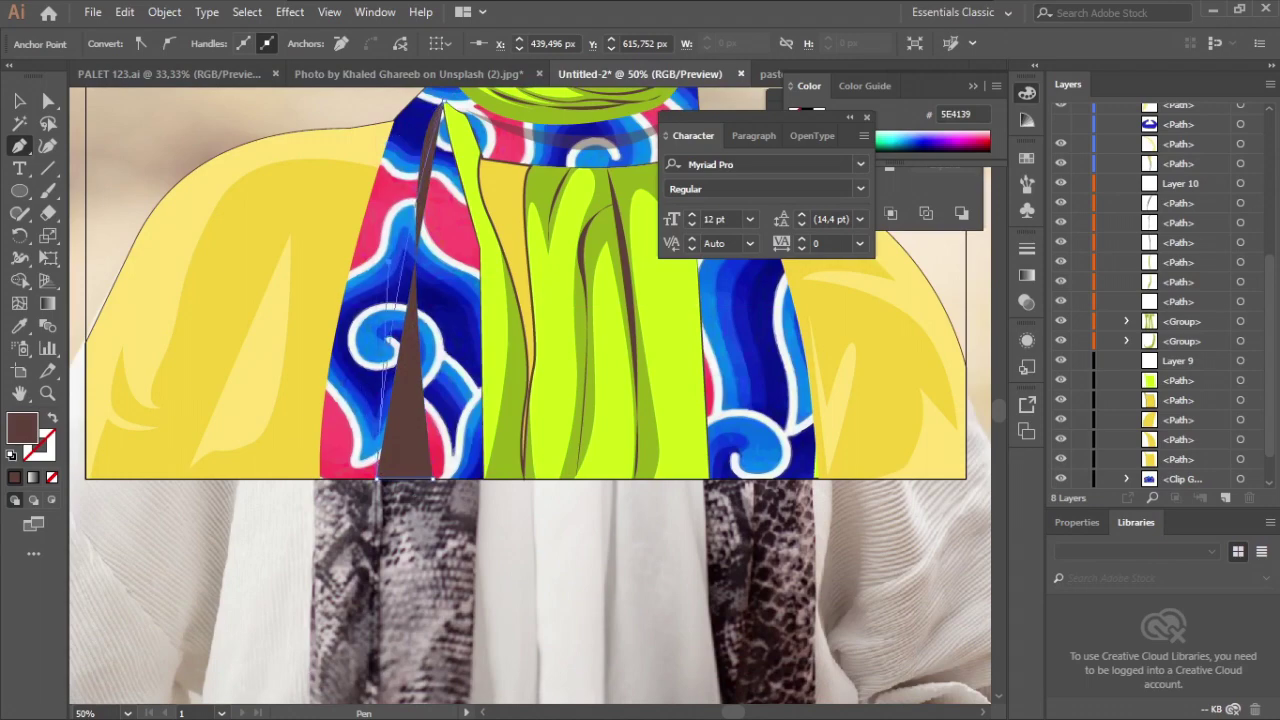
scroll(432, 470, down, 2)
scroll(432, 366, up, 3)
- Fill the left scarf highlight with white and lower its opacity to 36%
double_click(22, 428)
key(Return)
key(v)
drag(551, 66, 555, 66)
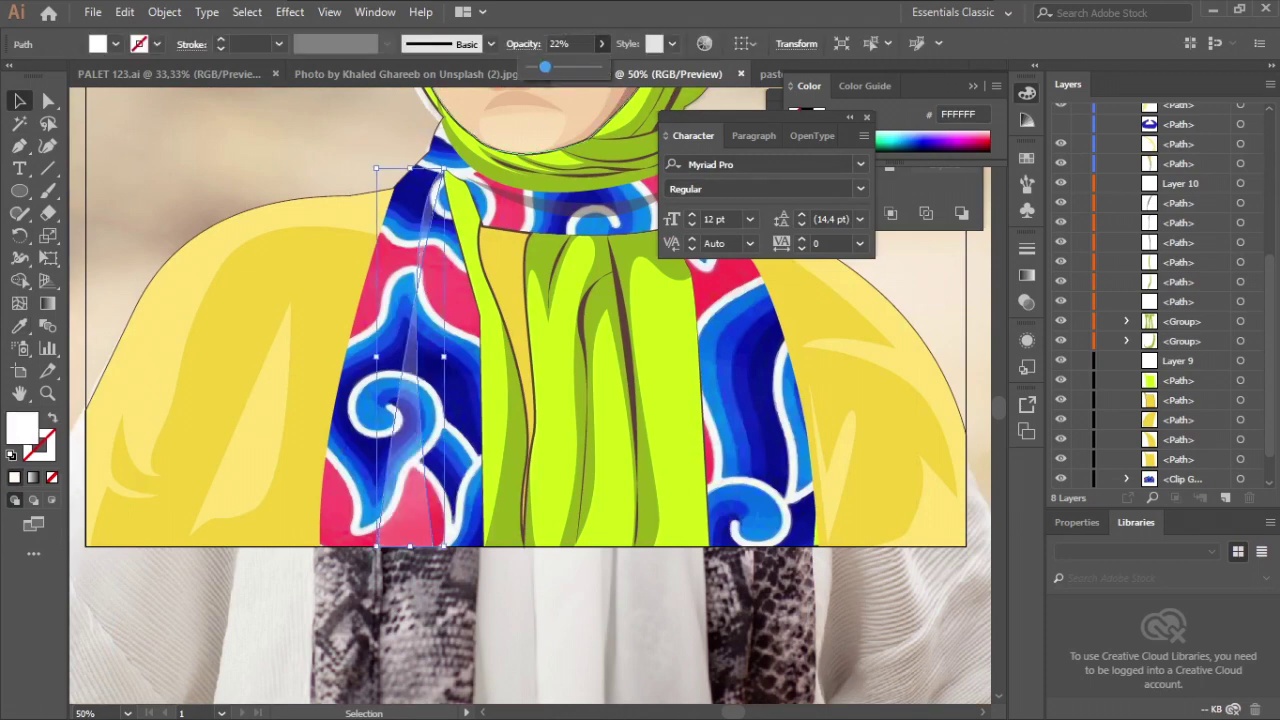
scroll(298, 148, down, 2)
click(298, 148)
scroll(298, 148, up, 4)
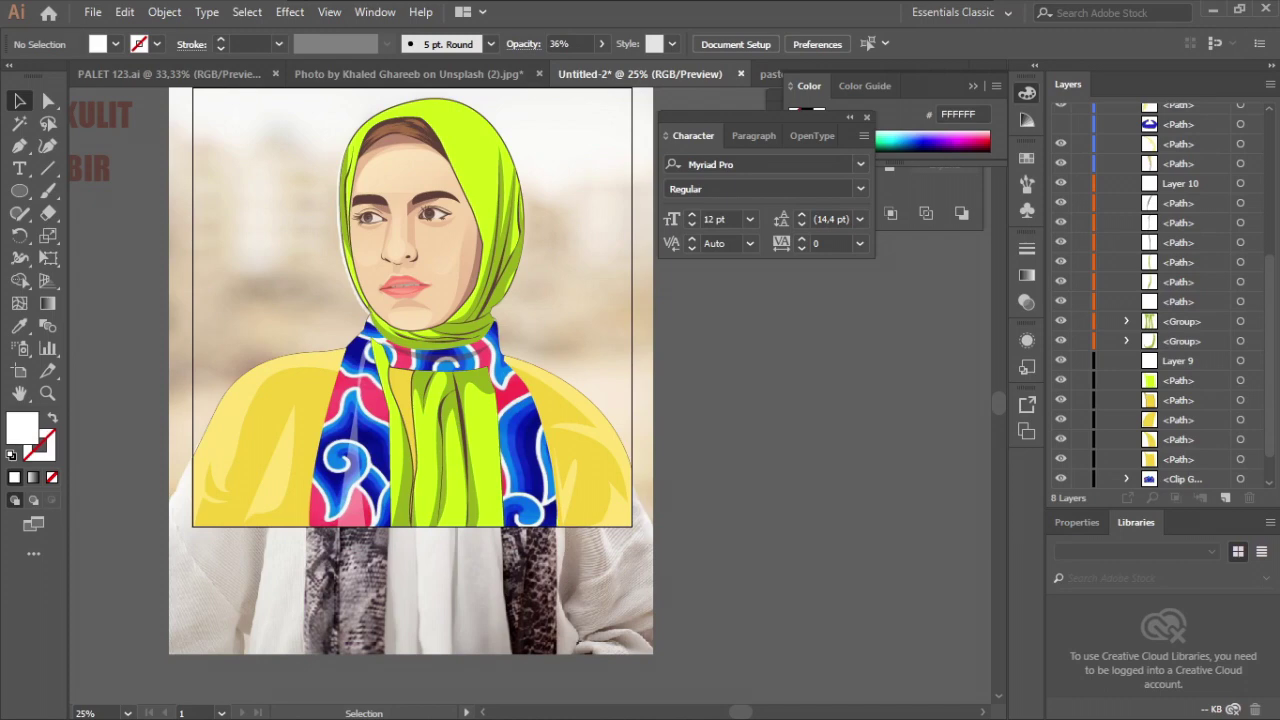
scroll(527, 450, up, 1)
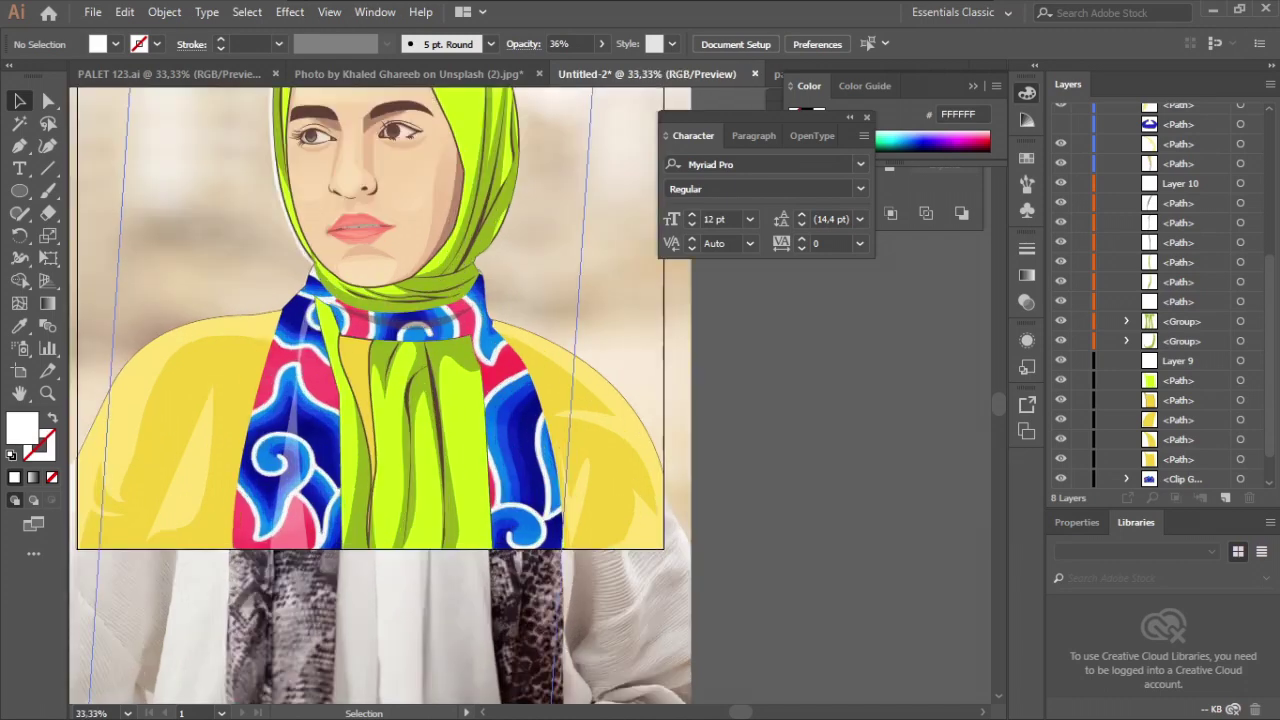
- Draw a slim highlight about 64 px wide and 382 px high down the right batik scarf panel
key(p)
scroll(527, 450, up, 1)
click(527, 428)
drag(527, 428, 507, 540)
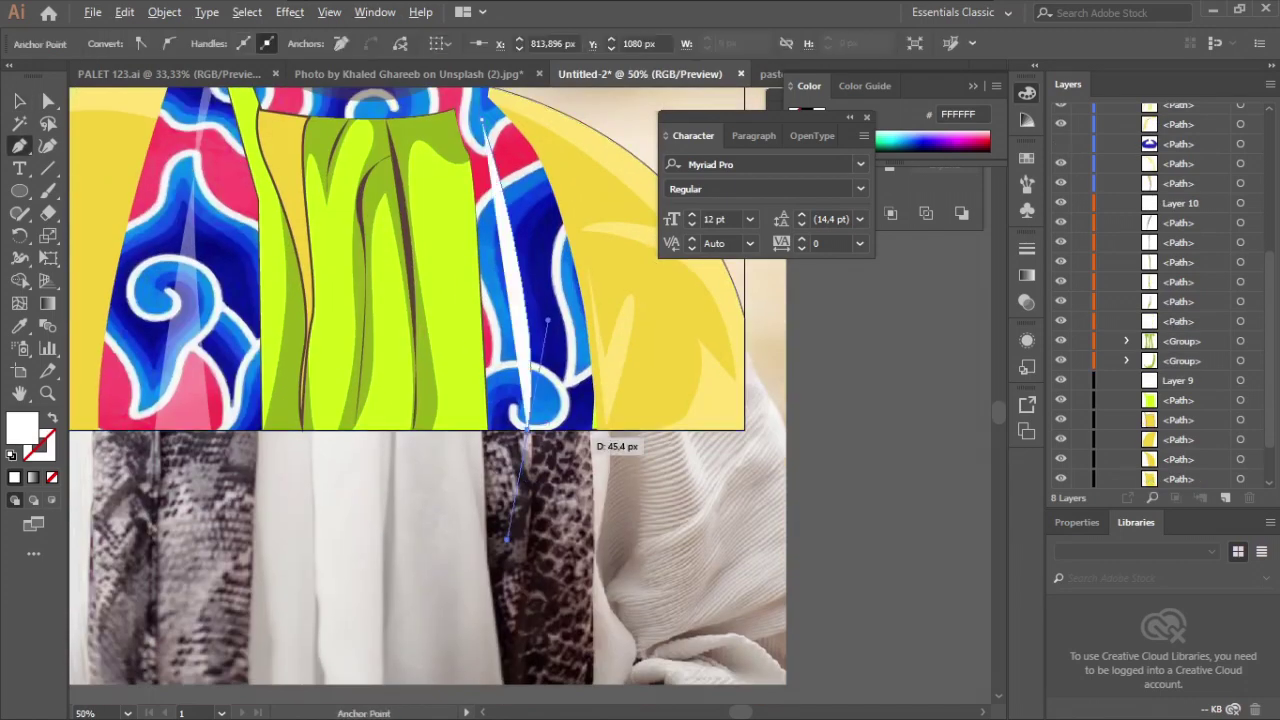
scroll(527, 428, up, 2)
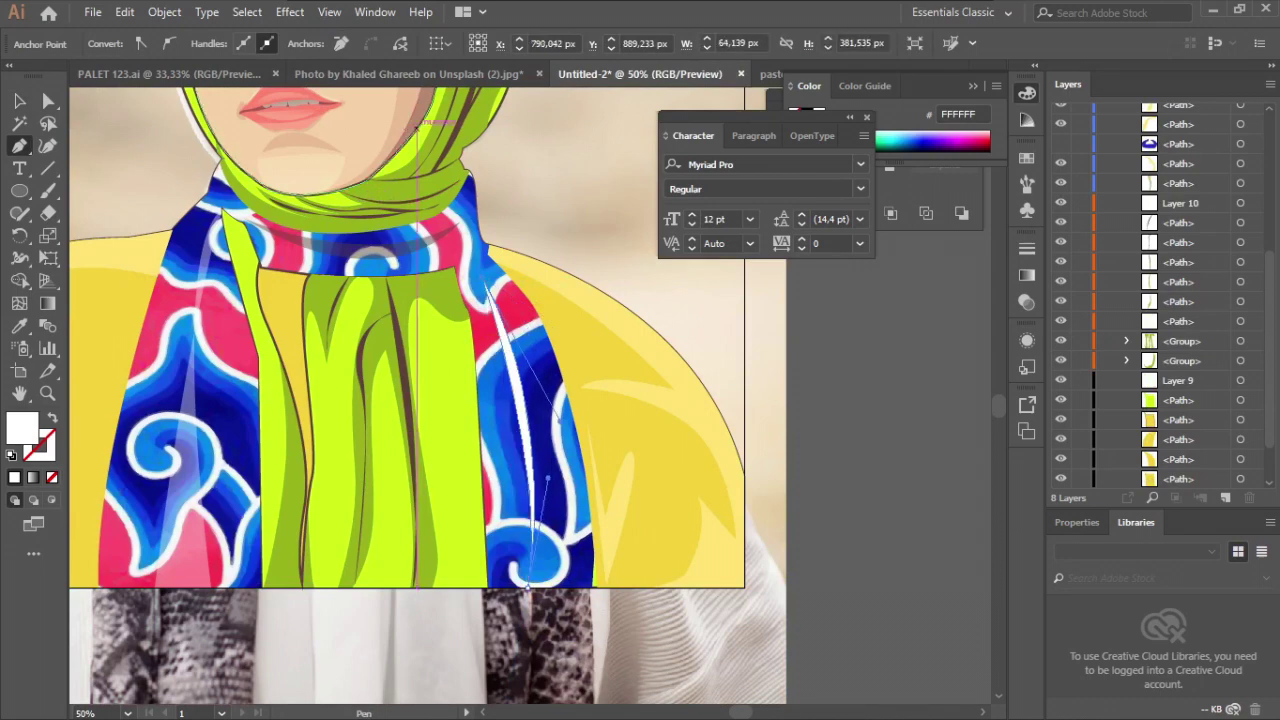
- Apply the white fill and 36% opacity of the left scarf highlight to the right one
key(i)
click(533, 425)
key(v)
click(860, 400)
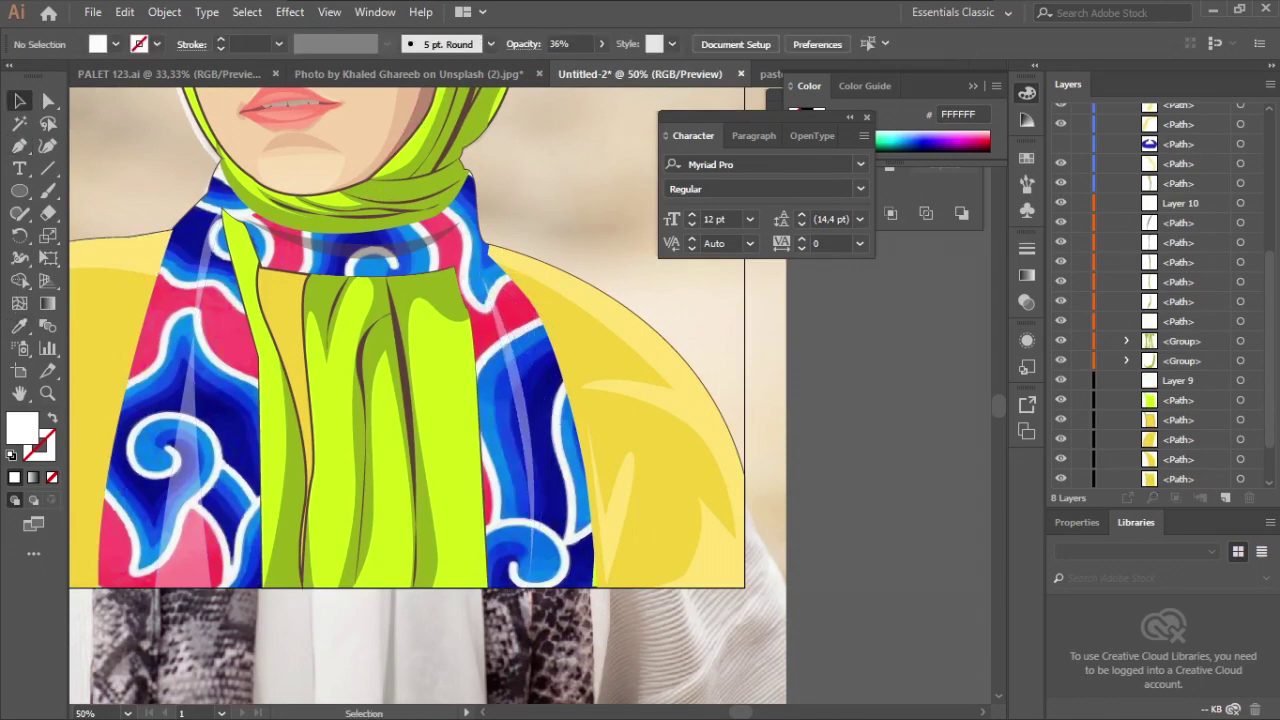
- Hide the reference photo in the layer stack so only the vector portrait remains
scroll(860, 400, down, 2)
scroll(583, 366, up, 1)
scroll(583, 366, up, 2)
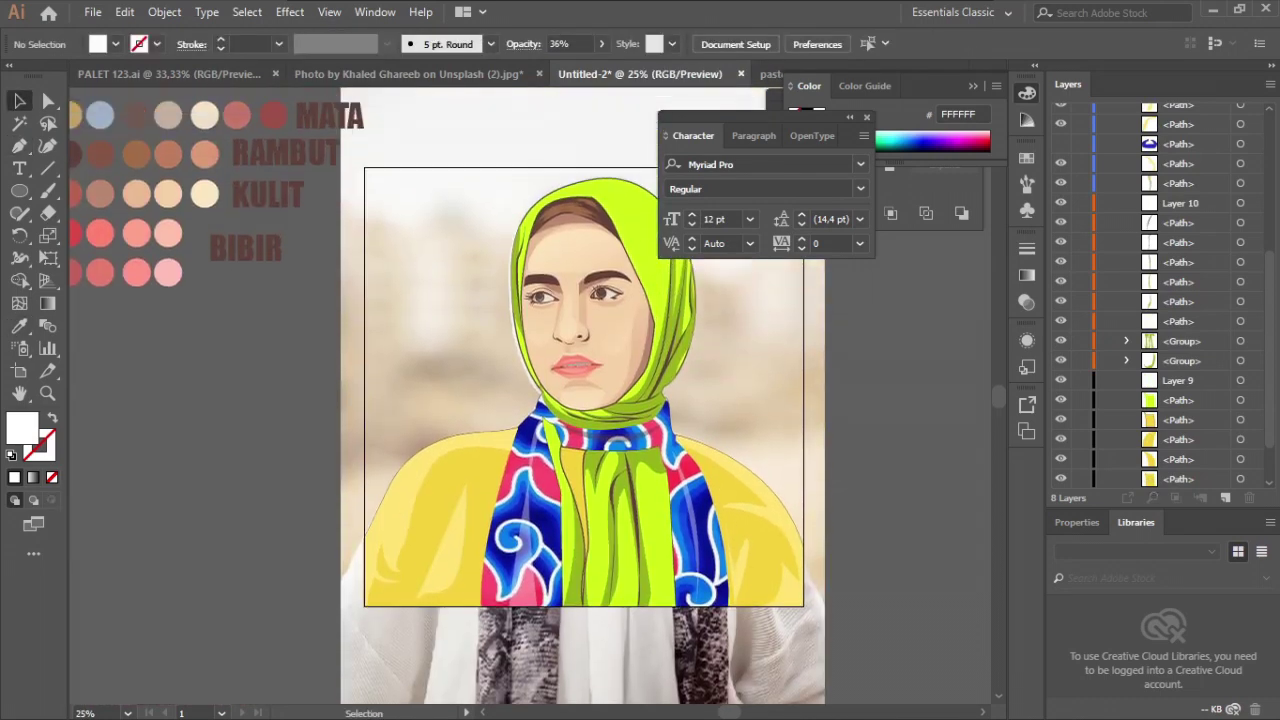
scroll(583, 366, up, 2)
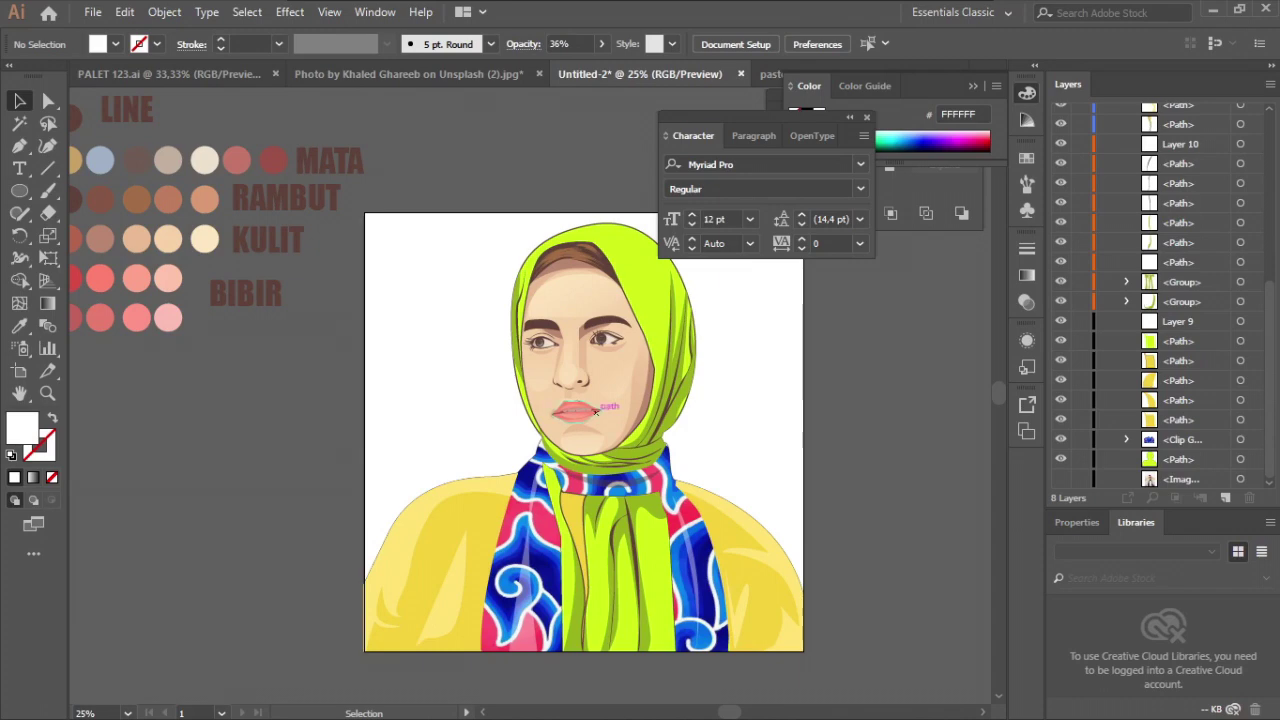
- Start a background shape beyond the artboard's left edge and draw its wavy contour down to the left shoulder
scroll(596, 410, up, 1)
scroll(303, 438, down, 2)
click(303, 438)
drag(410, 490, 418, 555)
scroll(372, 445, up, 2)
key(ctrl+z)
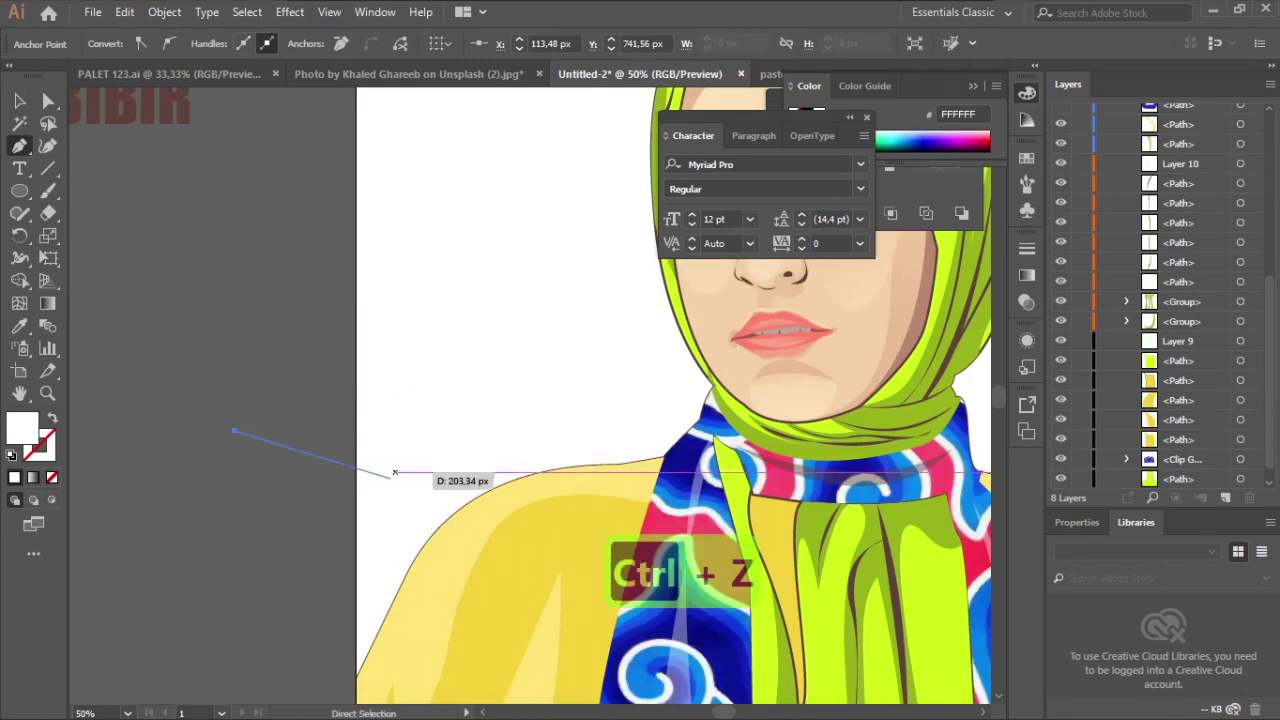
scroll(390, 450, up, 1)
key(super)
key(super)
drag(450, 425, 394, 440)
drag(421, 441, 403, 472)
drag(437, 480, 447, 507)
drag(480, 503, 508, 505)
- Continue the contour across the body and up past the right artboard edge, and close it around below the artboard
scroll(386, 525, down, 2)
drag(668, 587, 797, 533)
scroll(752, 527, up, 1)
drag(780, 500, 797, 481)
drag(786, 438, 775, 407)
click(854, 354)
scroll(854, 354, down, 2)
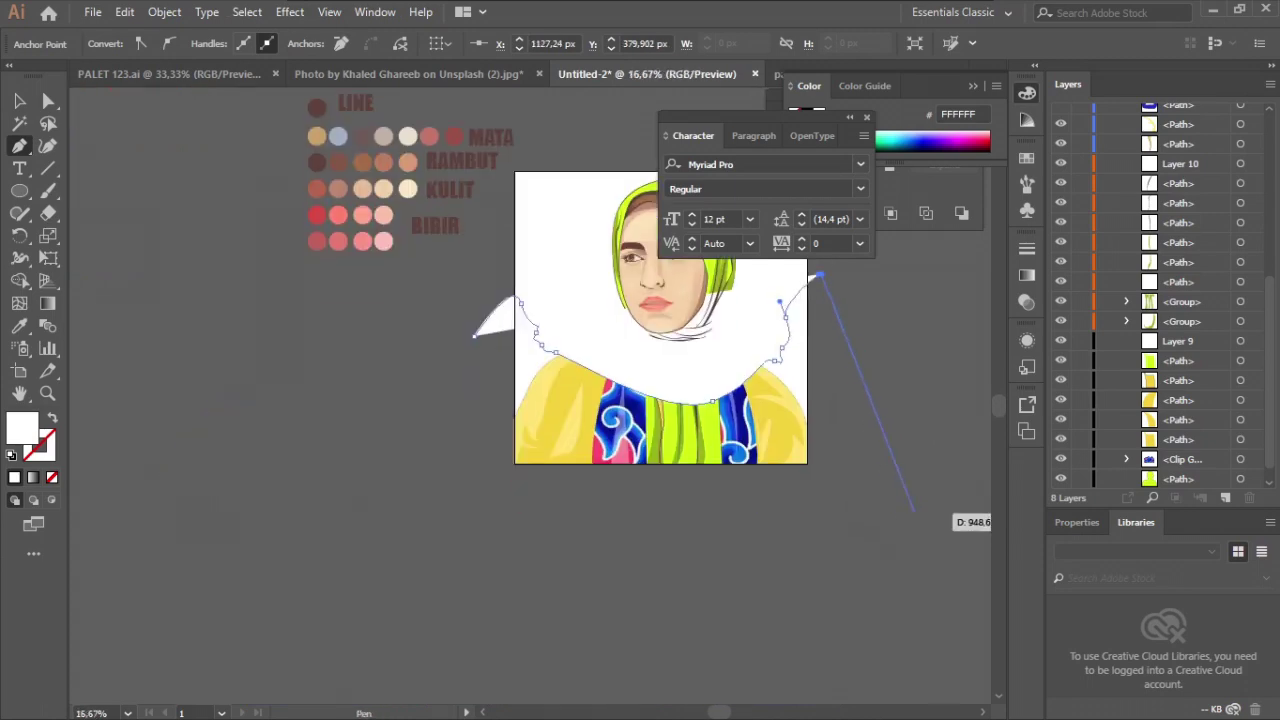
drag(897, 525, 806, 550)
drag(641, 547, 500, 534)
click(455, 510)
click(475, 335)
- Fill the background shape with the brown hair swatch 855646 and send it behind the portrait
key(i)
scroll(360, 162, up, 1)
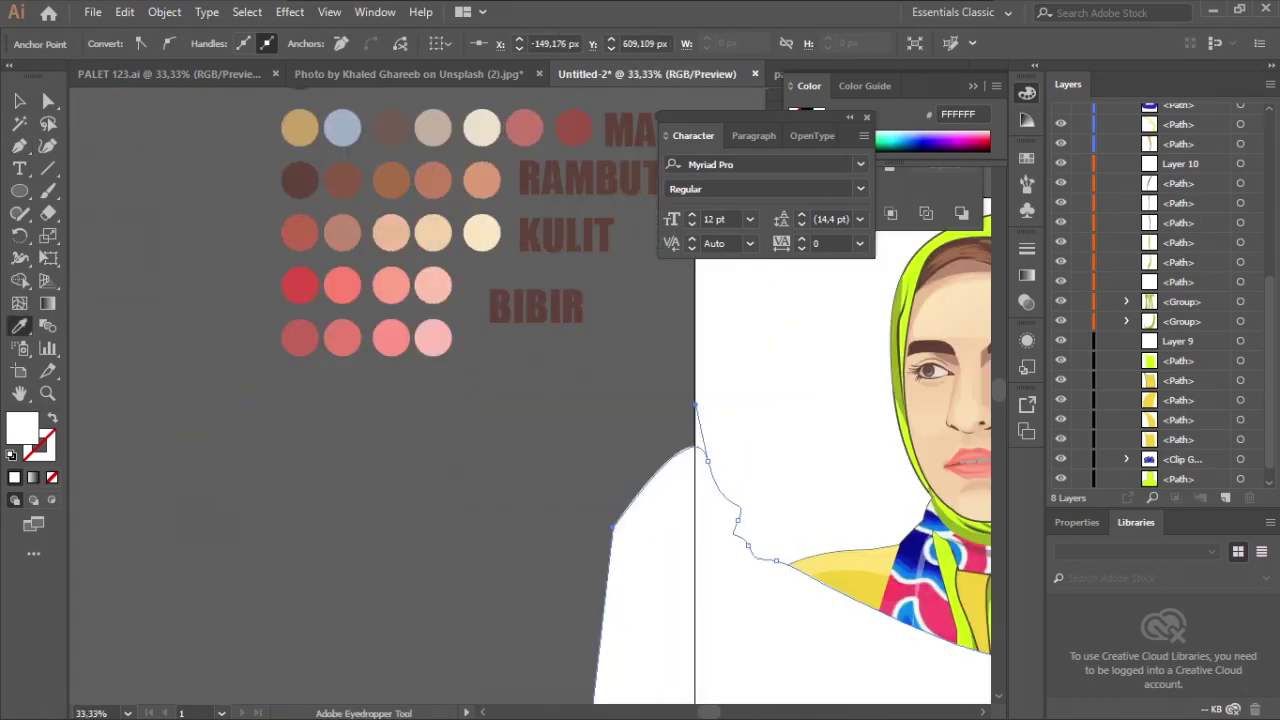
click(339, 162)
scroll(360, 300, down, 1)
right_click(590, 128)
key(ctrl+shift+bracketleft)
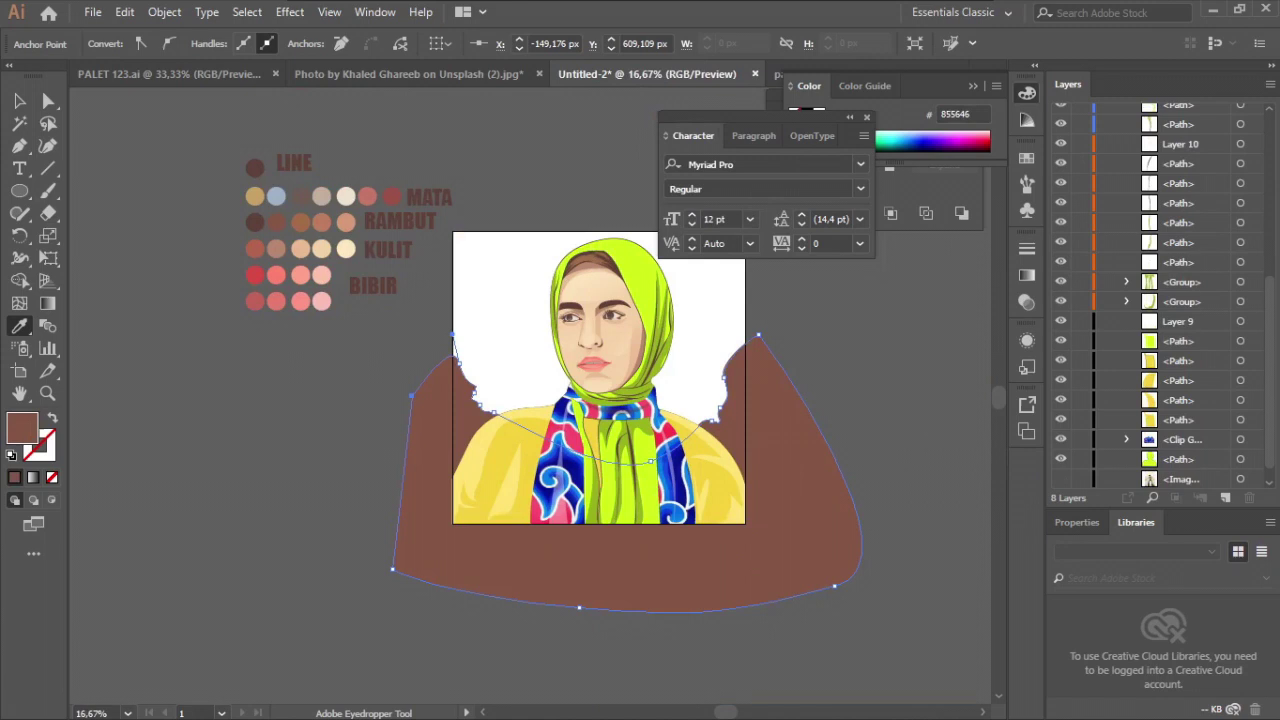
- Draw a rectangle covering the whole artboard and send it to the back
key(v)
key(ctrl+shift+a)
drag(19, 190, 100, 190)
drag(453, 232, 745, 522)
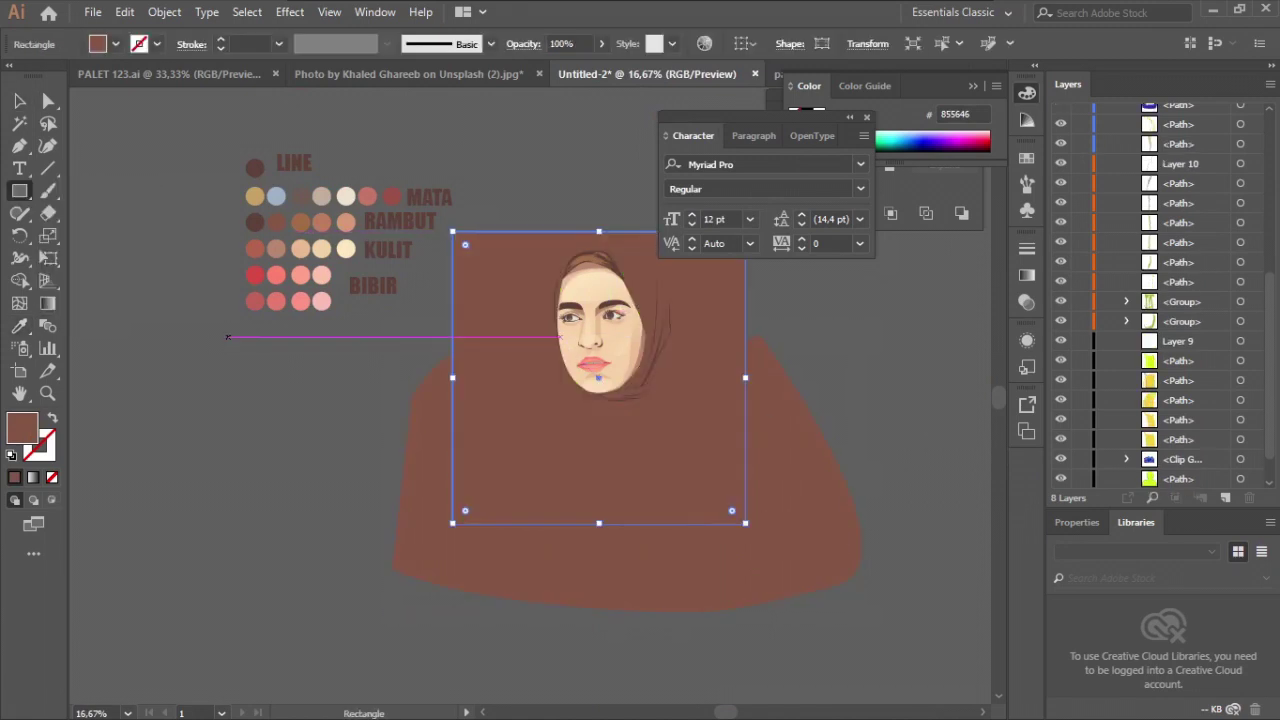
right_click(514, 334)
mouse_move(557, 540)
click(860, 597)
- Fill the background rectangle with white, FFFFFF
double_click(22, 428)
text(ffffff)
click(840, 241)
key(v)
key(ctrl+shift+a)
click(598, 378)
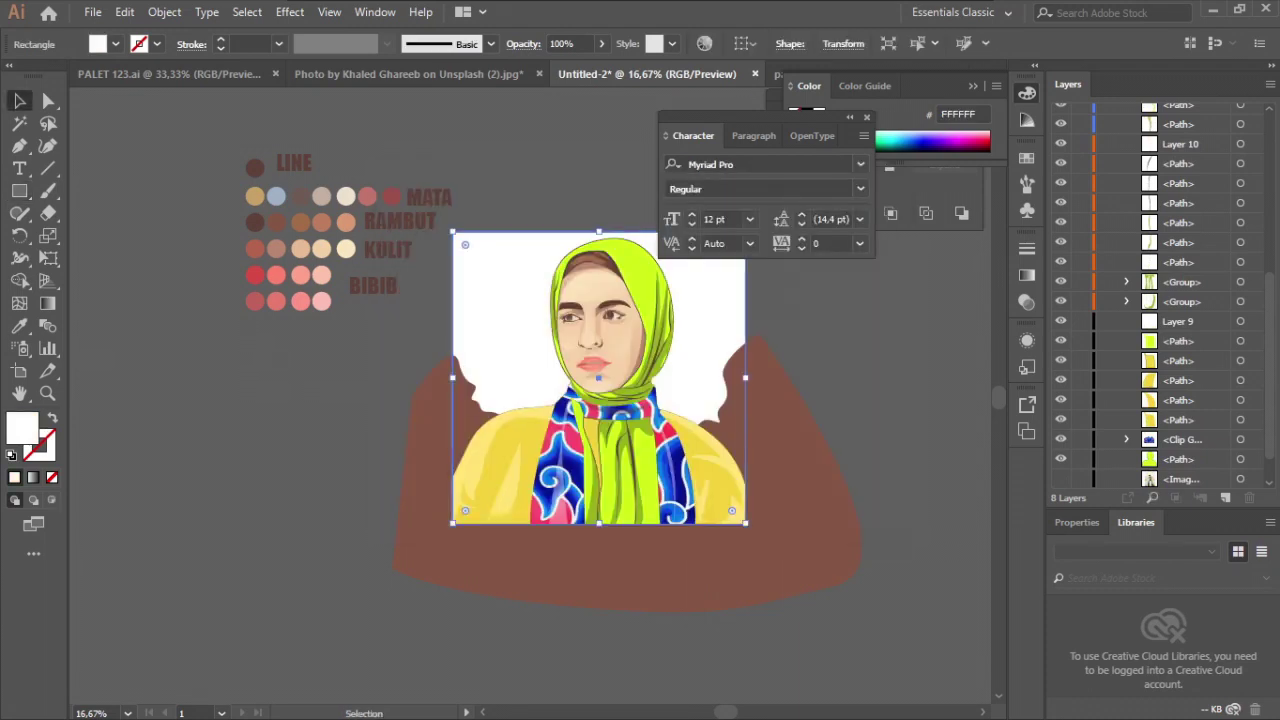
- Paste a copy of the white rectangle in place and intersect it with the brown shape to trim it to the artboard
key(ctrl+c)
key(ctrl+shift+v)
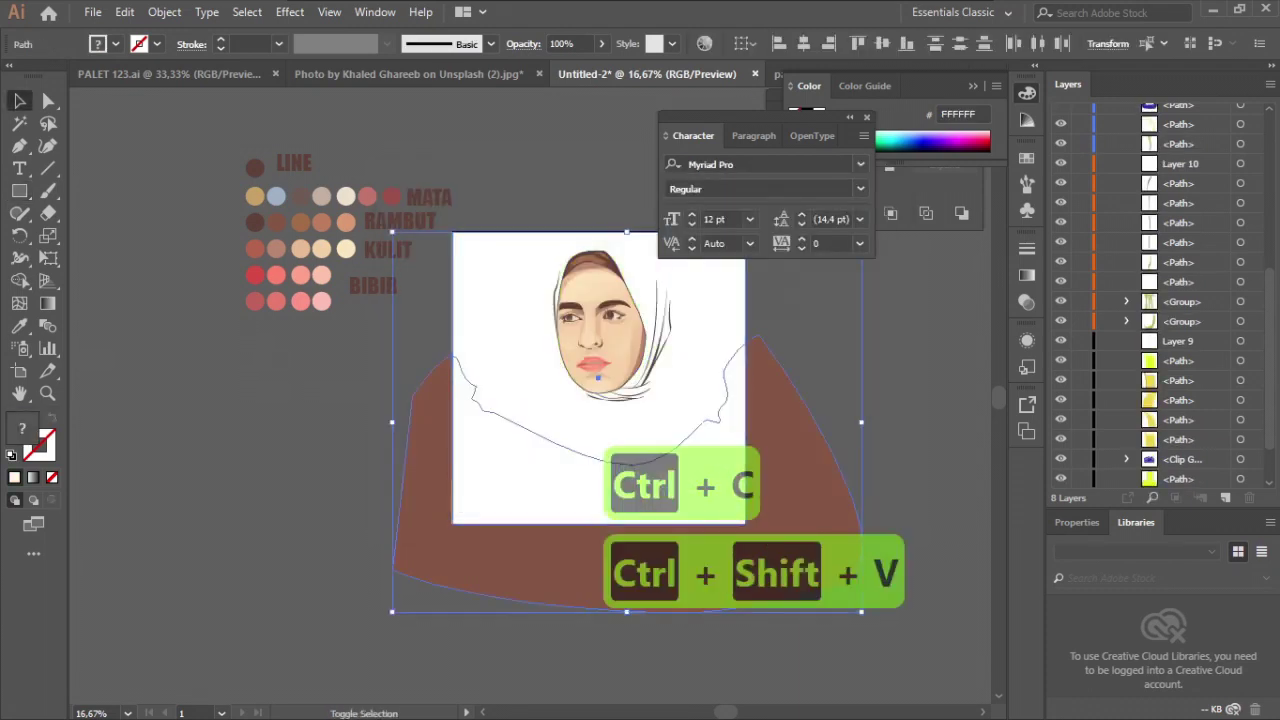
key(ctrl+shift+F9)
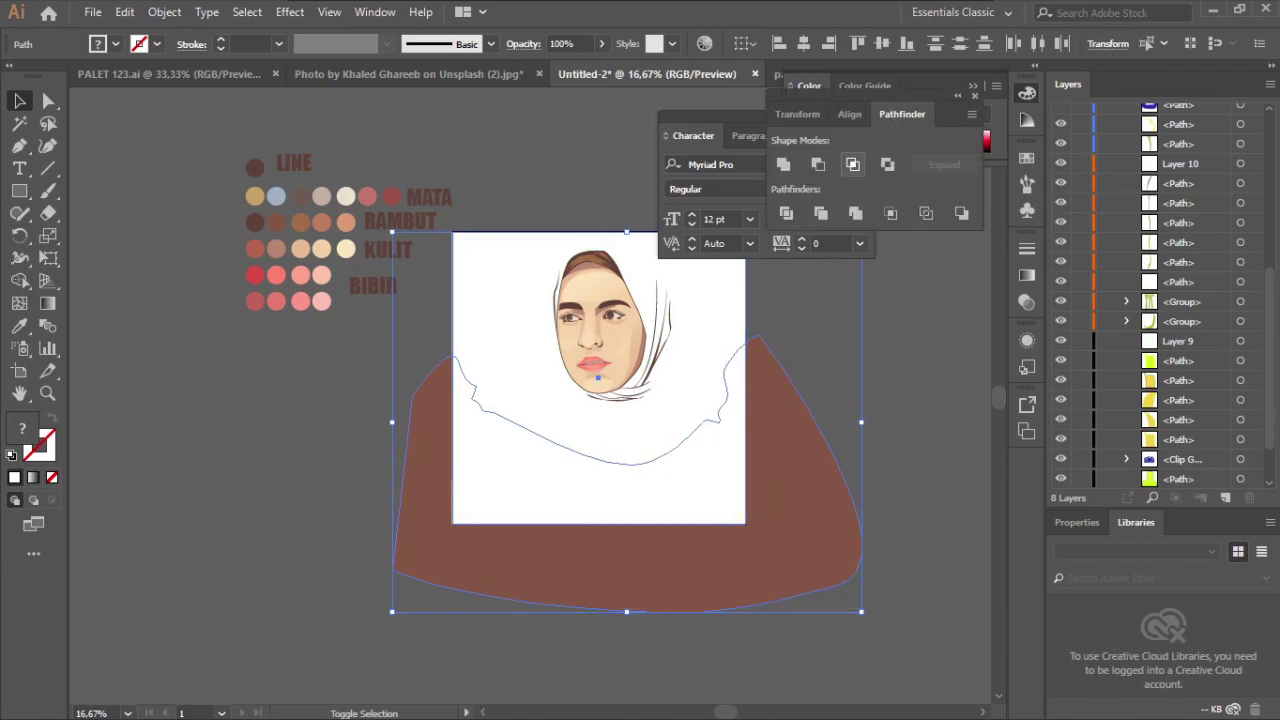
- Fill the trimmed background shape with the darkest brown hair swatch and move it behind the portrait, above the white background
key(i)
click(255, 222)
key(v)
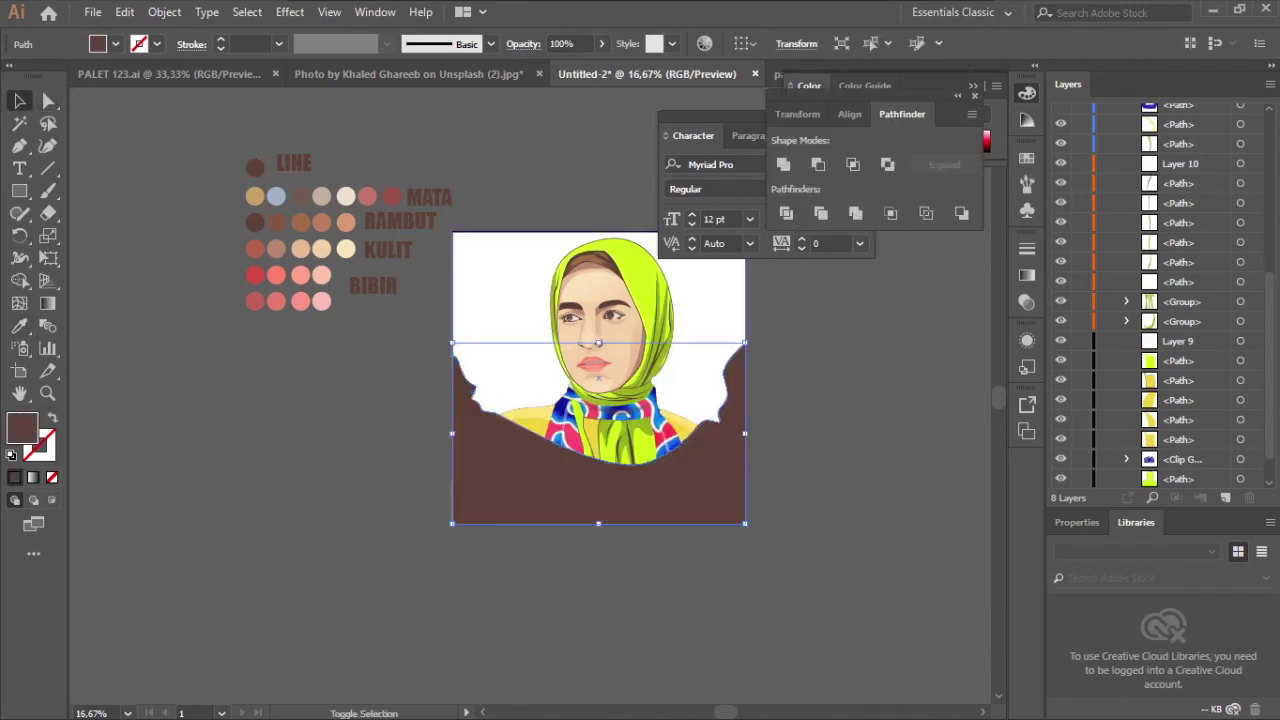
right_click(508, 262)
mouse_move(600, 534)
click(763, 595)
key(ctrl+shift+a)
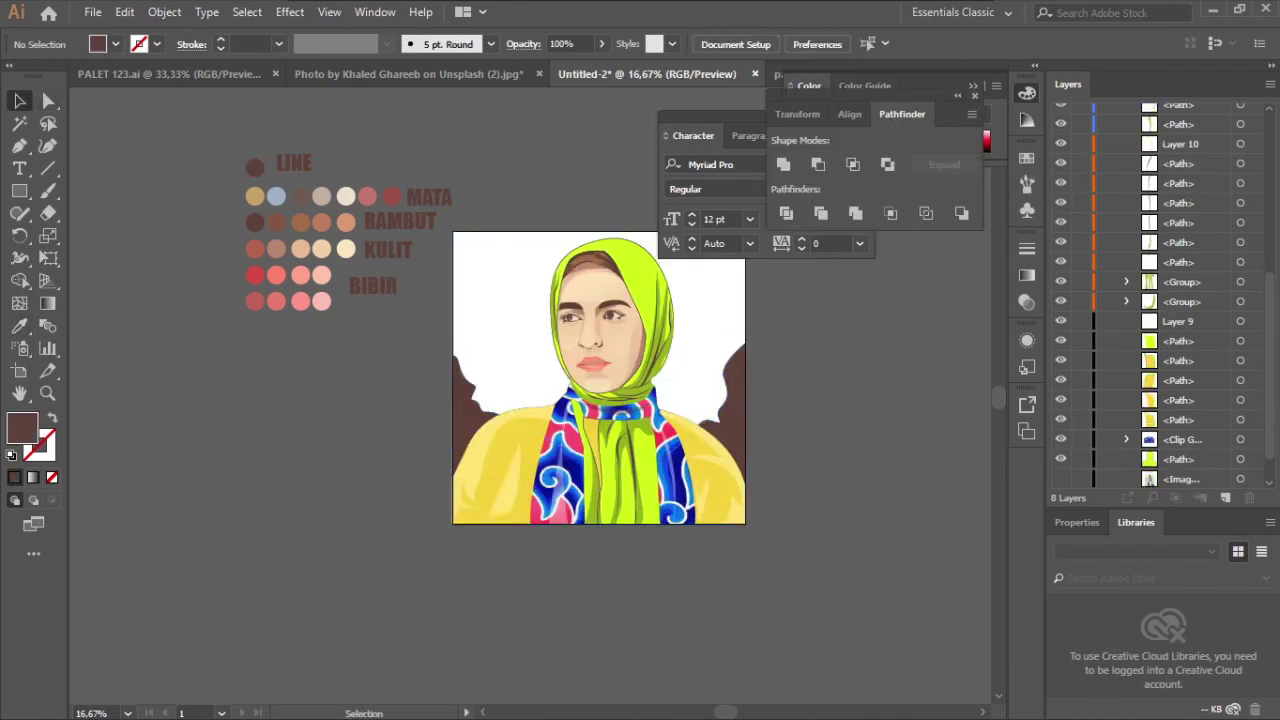
- Draw a forked, curving branch with the Pen tool from the left artboard edge down to the left shoulder
key(ctrl+plus)
key(ctrl+plus)
key(p)
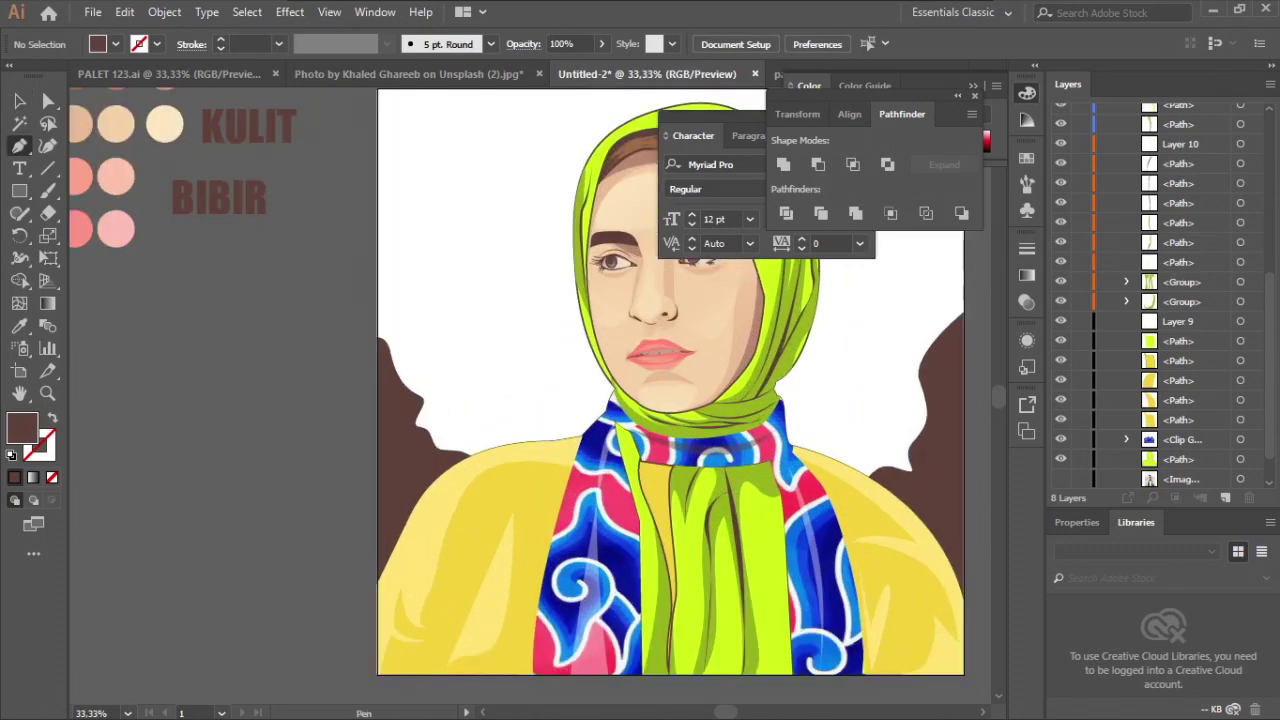
click(351, 273)
drag(427, 308, 430, 355)
click(471, 370)
drag(503, 400, 506, 480)
drag(392, 185, 316, 290)
key(ctrl+plus)
key(ctrl+minus)
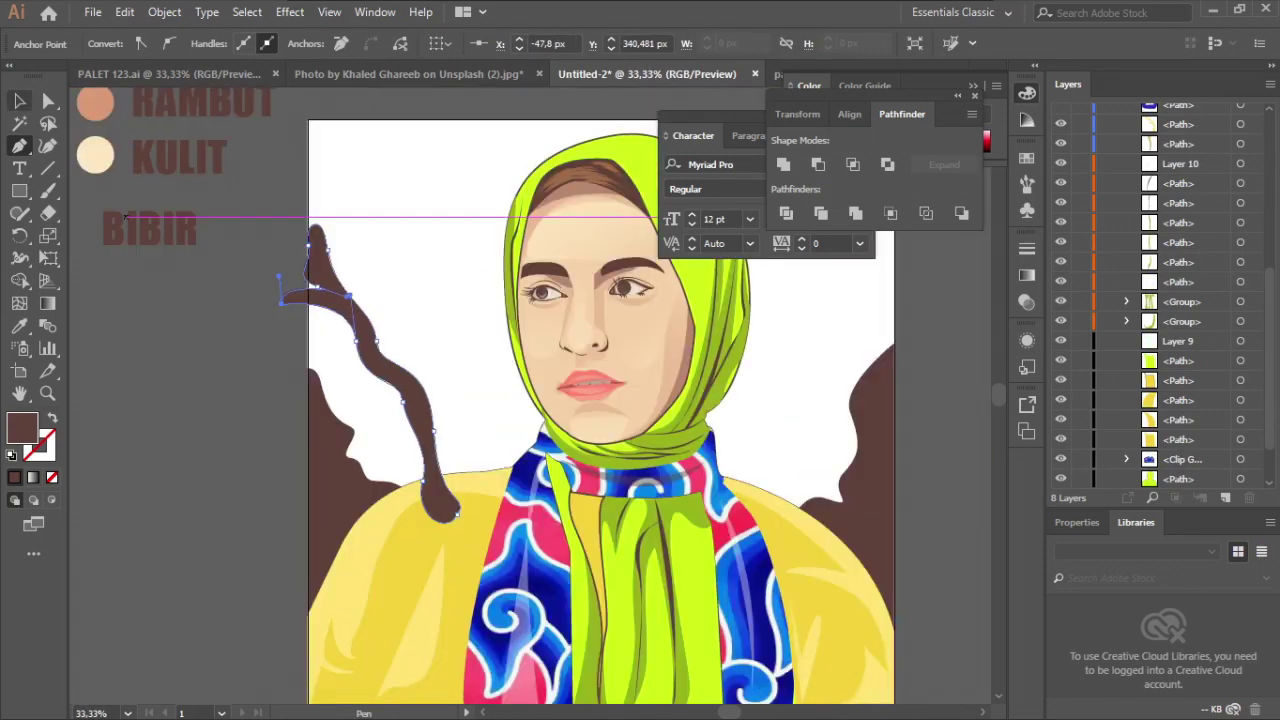
- Paste a copy of the white rectangle in place and intersect it with the branch to cut off the part outside the artboard
ctrl+click(312, 287)
key(ctrl+c)
key(ctrl+shift+v)
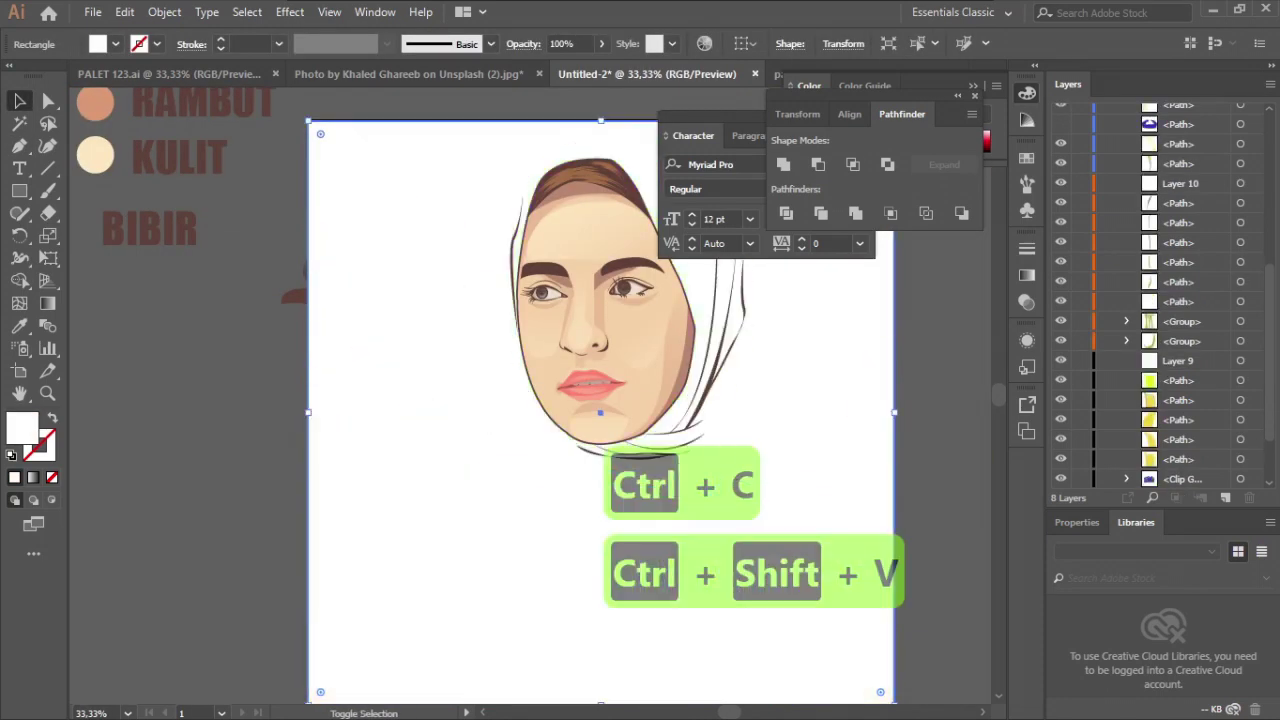
- Fill the trimmed branch with the background shape's dark brown and place it behind the portrait
key(i)
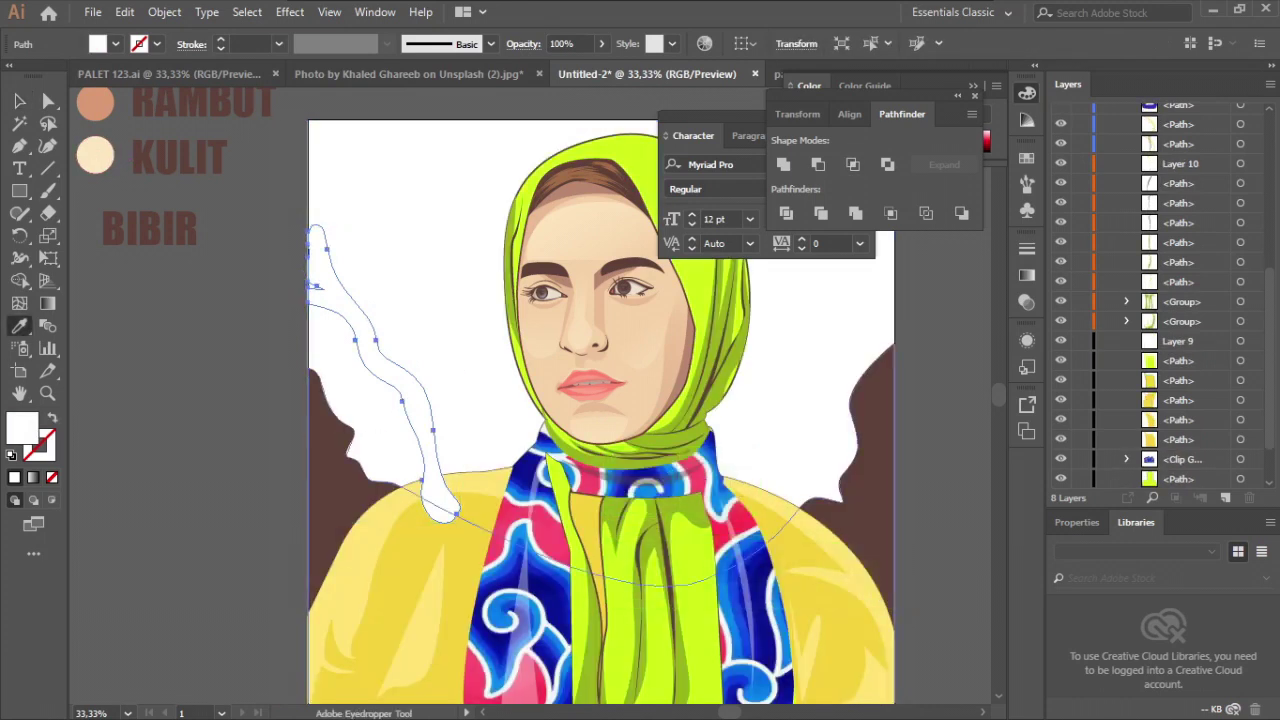
click(330, 460)
right_click(555, 540)
click(660, 508)
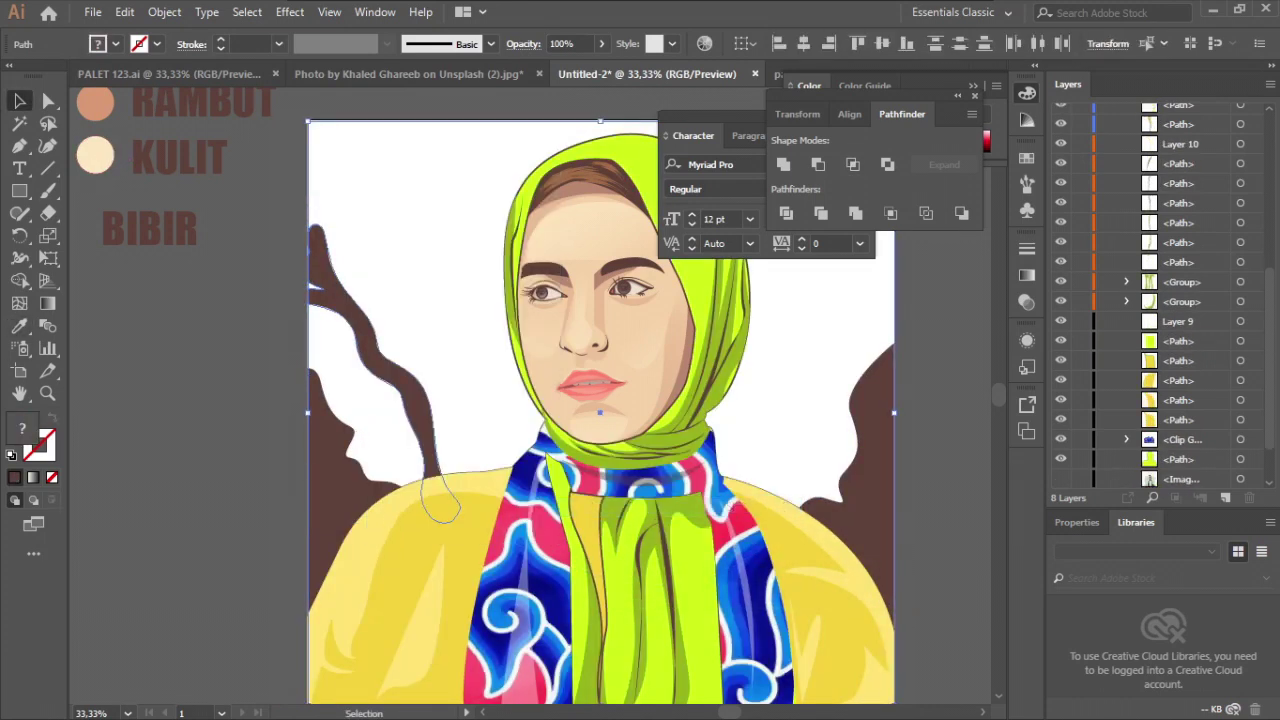
- Duplicate the branch into the gap between the first branch and the left side of the hijab
key(ctrl+shift+a)
drag(503, 396, 570, 440)
key(ctrl+shift+a)
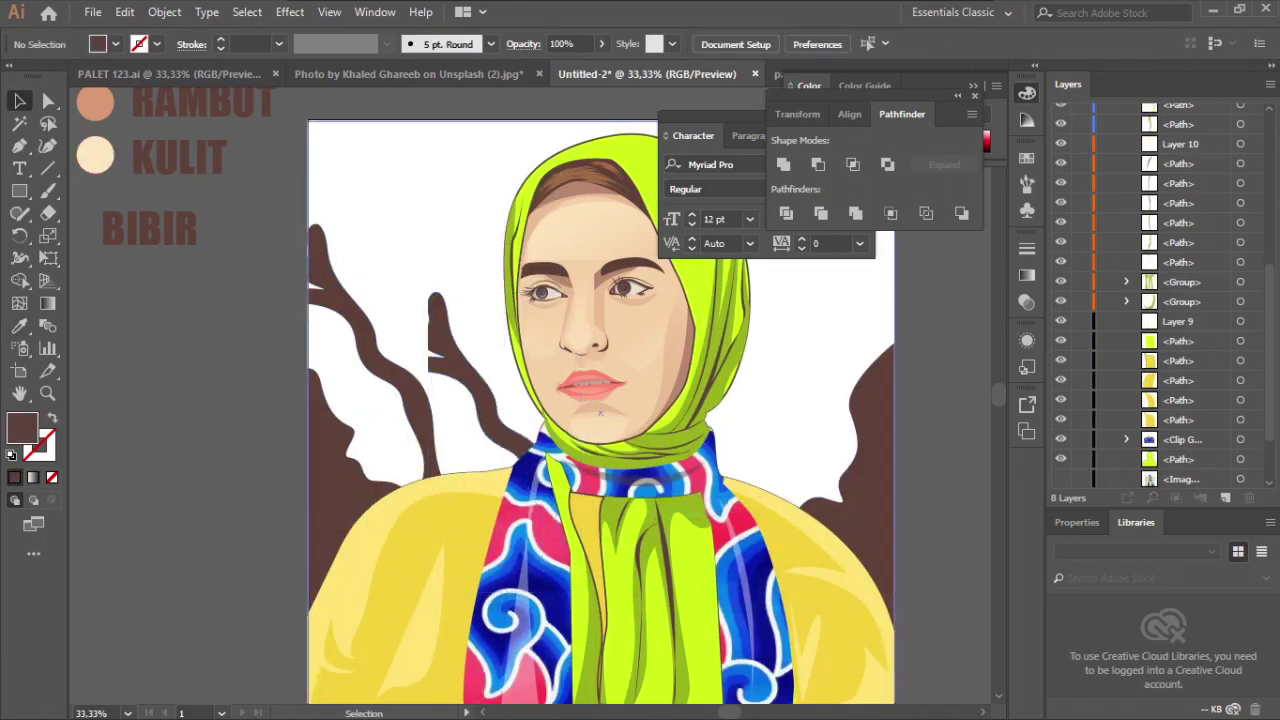
- Reflect copies of both left branches about a vertical axis and place them on the right side of the portrait
shift+click(355, 332)
scroll(337, 364, down, 1)
shift+click(456, 409)
right_click(457, 411)
mouse_move(530, 295)
click(700, 362)
click(846, 434)
drag(406, 395, 556, 392)
key(ctrl+shift+a)
- Bring the outer right branch in line with the artboard's right edge so nothing sticks out
scroll(556, 392, up, 2)
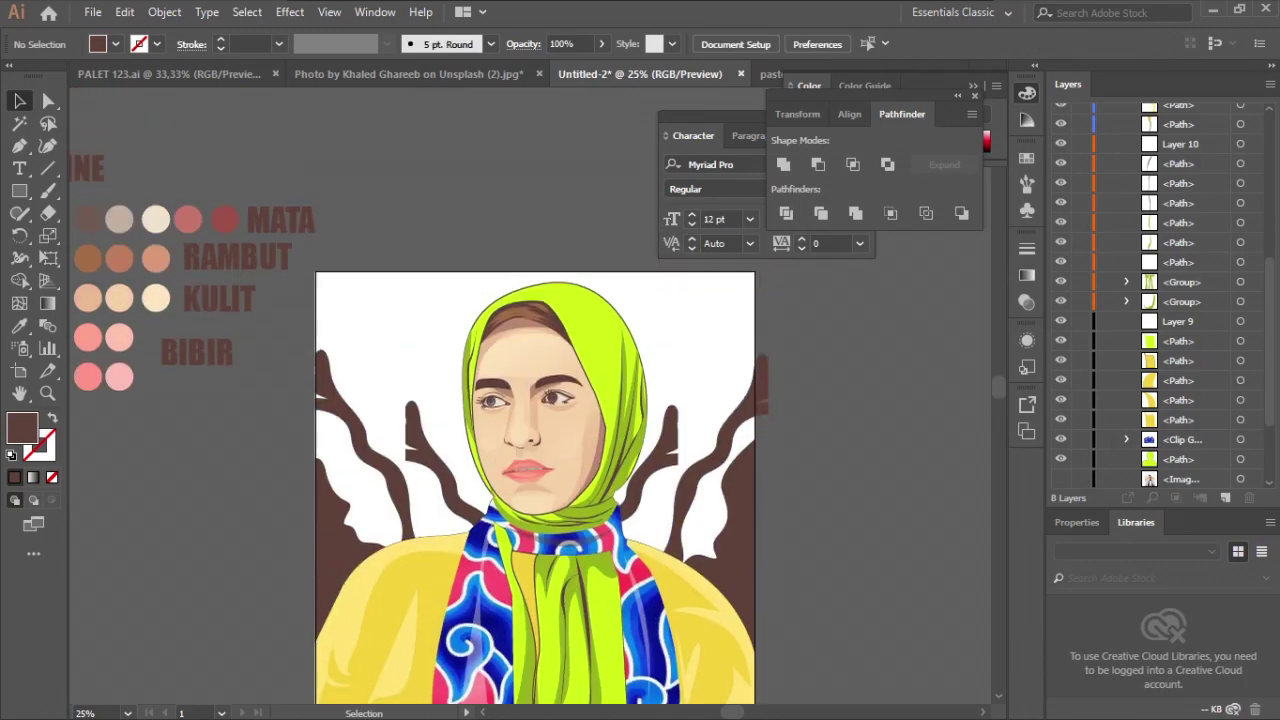
scroll(600, 417, up, 3)
drag(762, 385, 757, 385)
scroll(600, 417, down, 3)
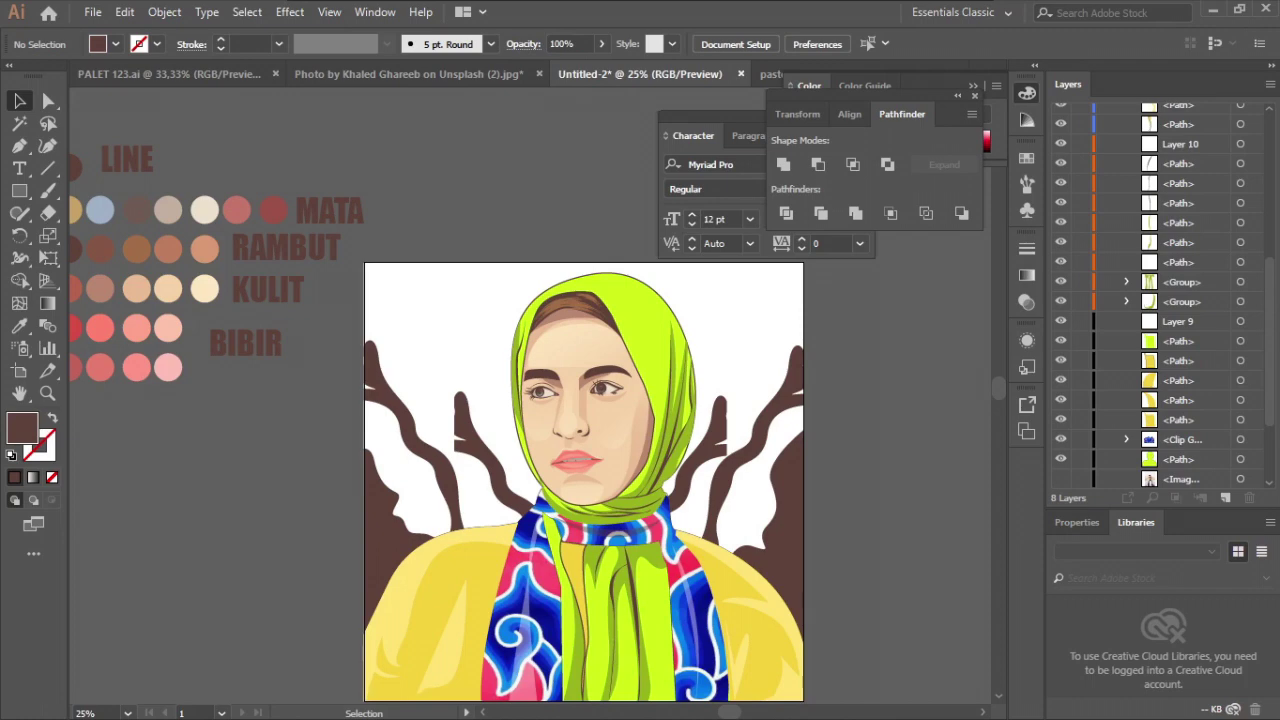
scroll(791, 448, up, 1)
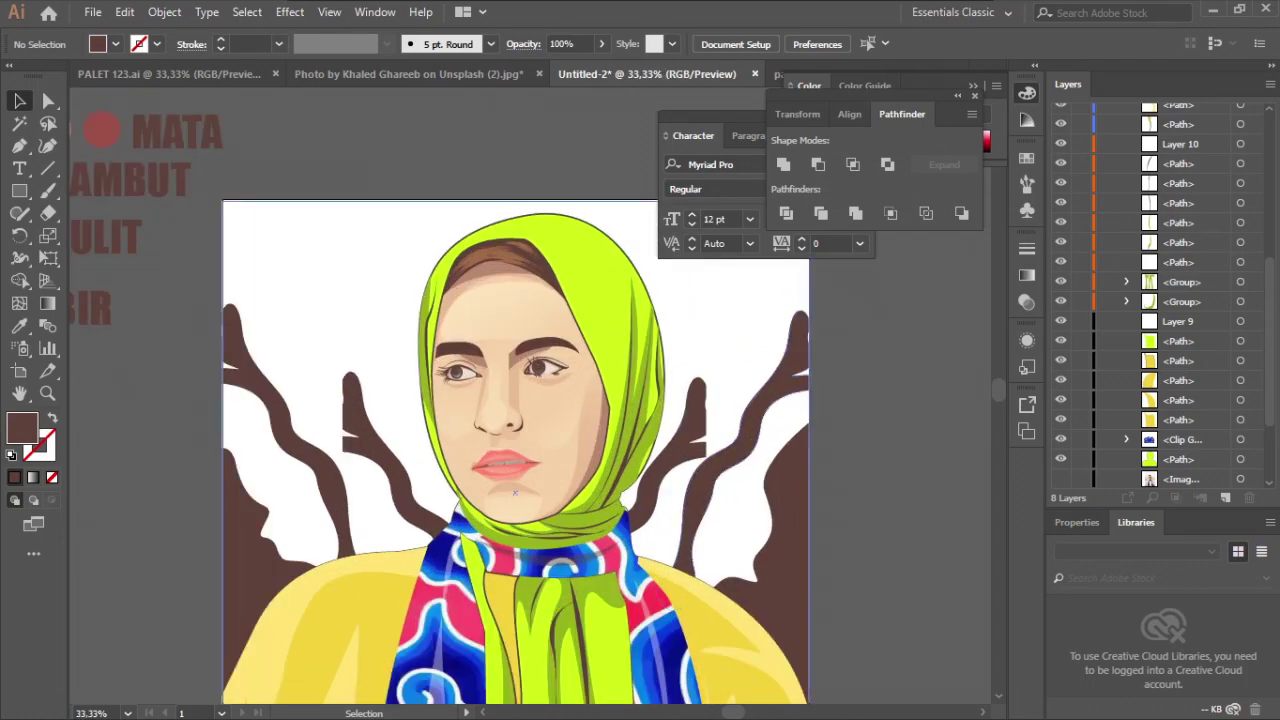
- Draw a hooked, curling dark brown ornament with the Pen tool in the white area above the left branches
scroll(515, 400, down, 4)
scroll(515, 400, up, 3)
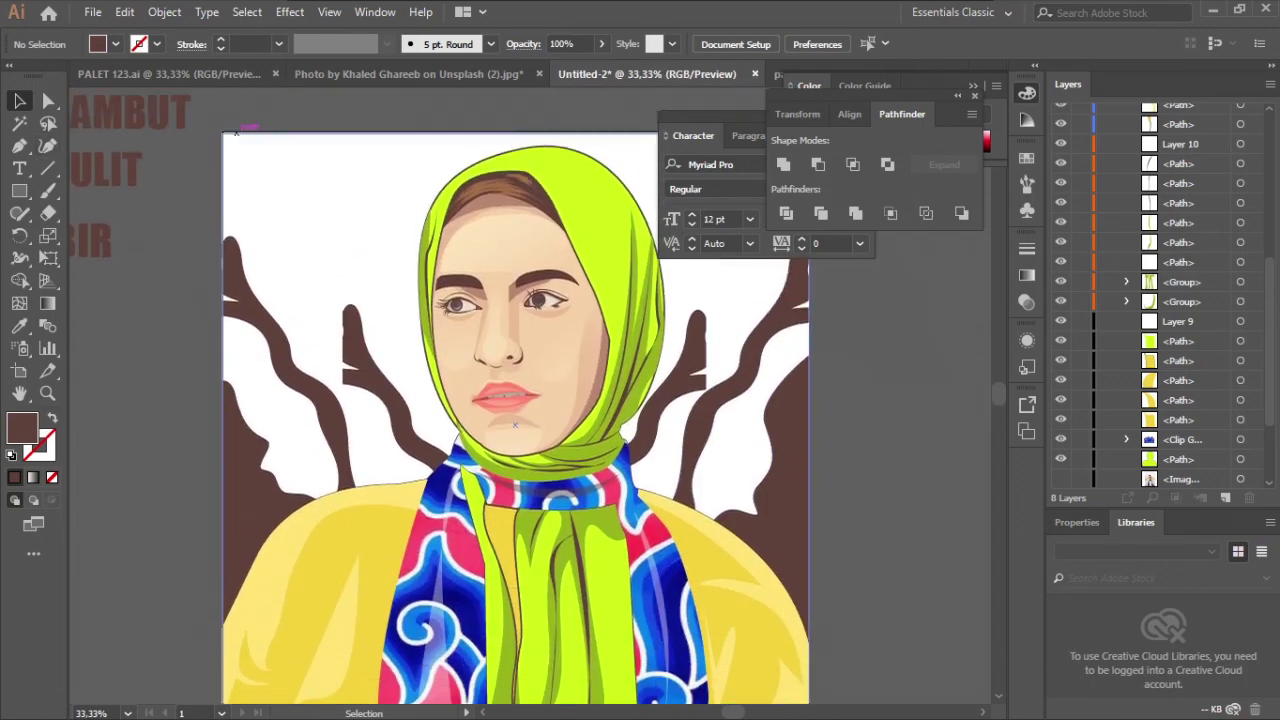
scroll(515, 400, down, 1)
key(p)
scroll(515, 400, up, 2)
scroll(515, 400, down, 1)
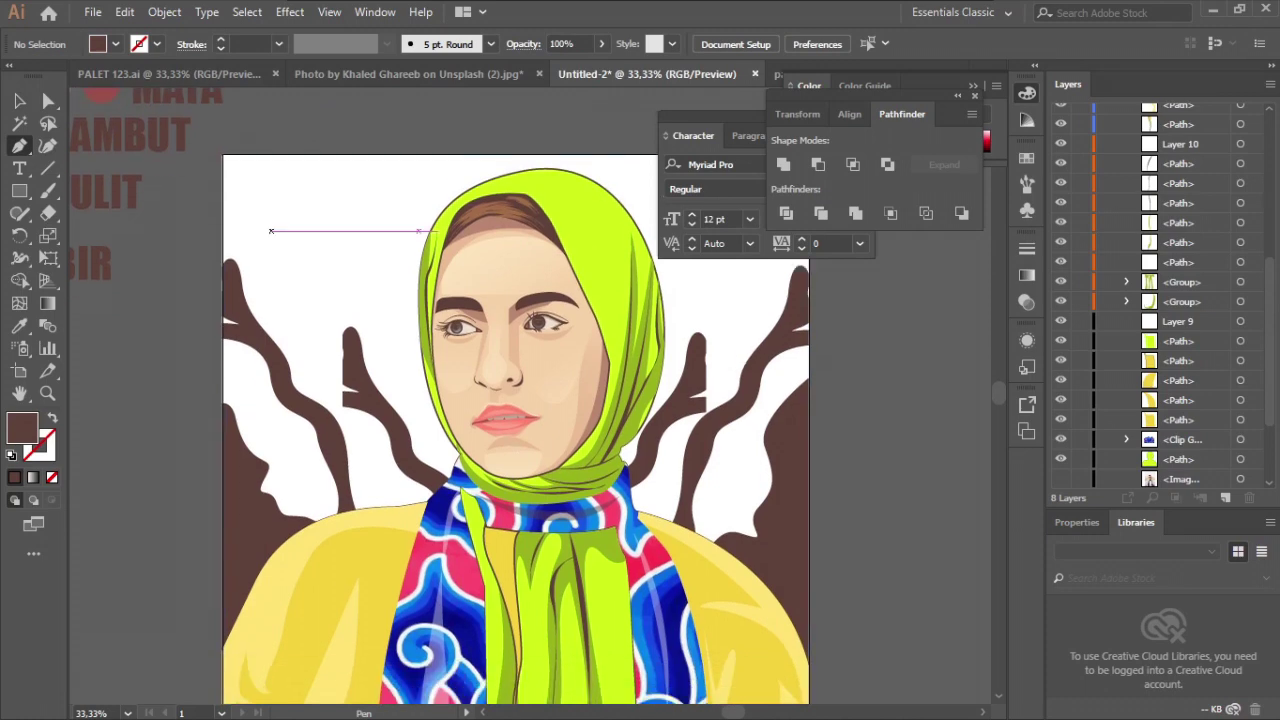
drag(272, 232, 314, 255)
drag(325, 292, 303, 325)
drag(289, 280, 257, 113)
scroll(304, 278, up, 2)
scroll(211, 186, up, 3)
drag(237, 292, 298, 265)
mouse_move(241, 321)
mouse_down()
mouse_move(355, 378)
mouse_move(270, 272)
mouse_move(251, 320)
mouse_up()
key(v)
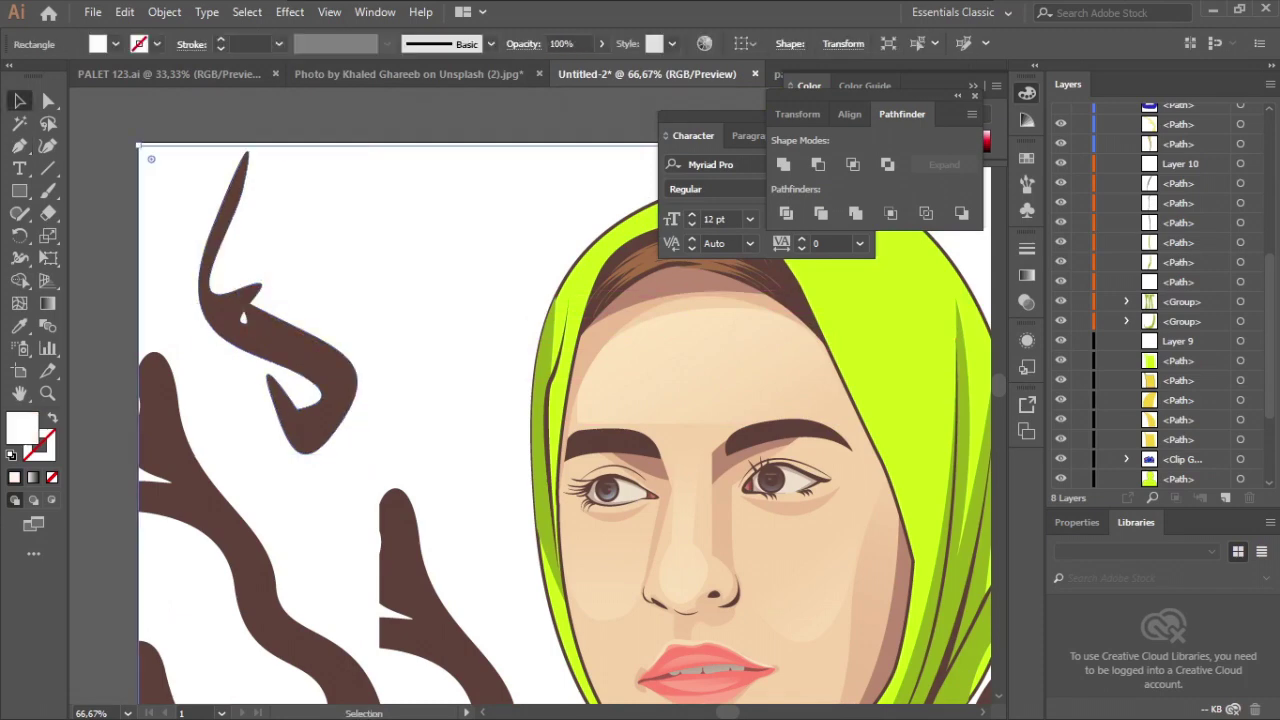
- Scale down the curling ornament and place a copy of it between the branches right of the head
key(ctrl+minus)
scroll(317, 292, down, 2)
click(330, 205)
drag(372, 123, 757, 287)
key(ctrl+shift+a)
scroll(557, 400, up, 2)
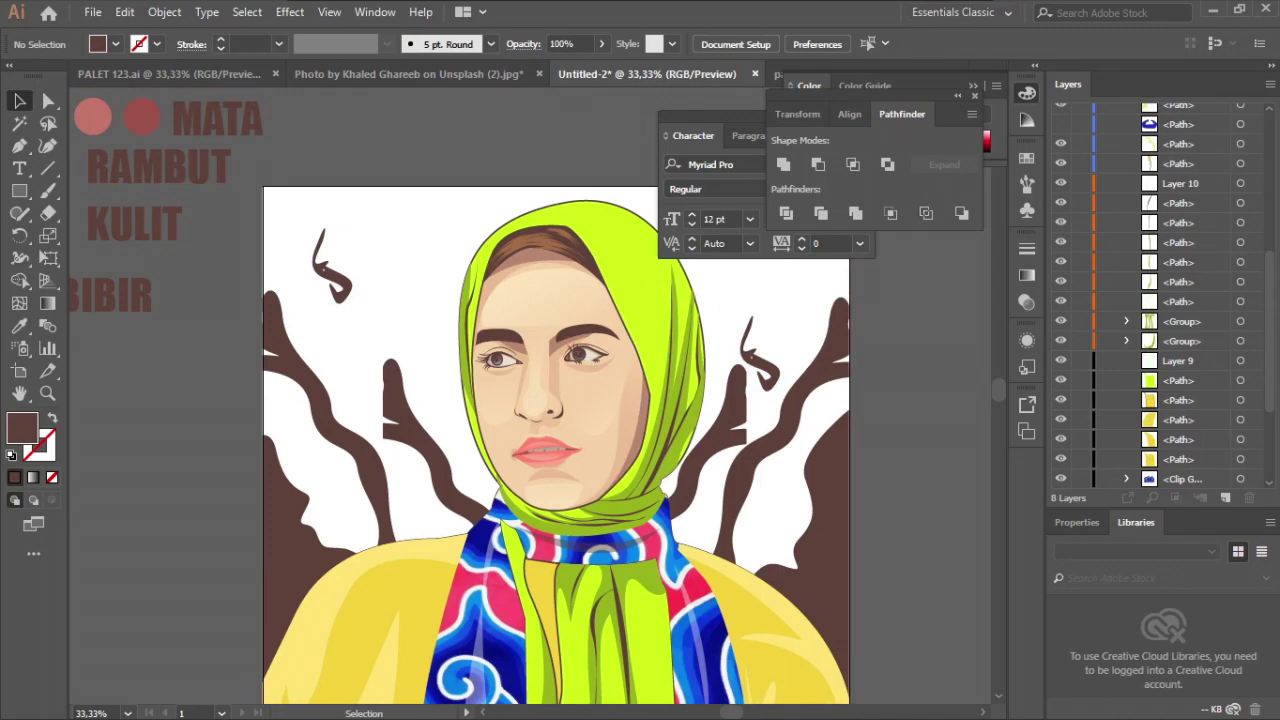
scroll(595, 300, down, 1)
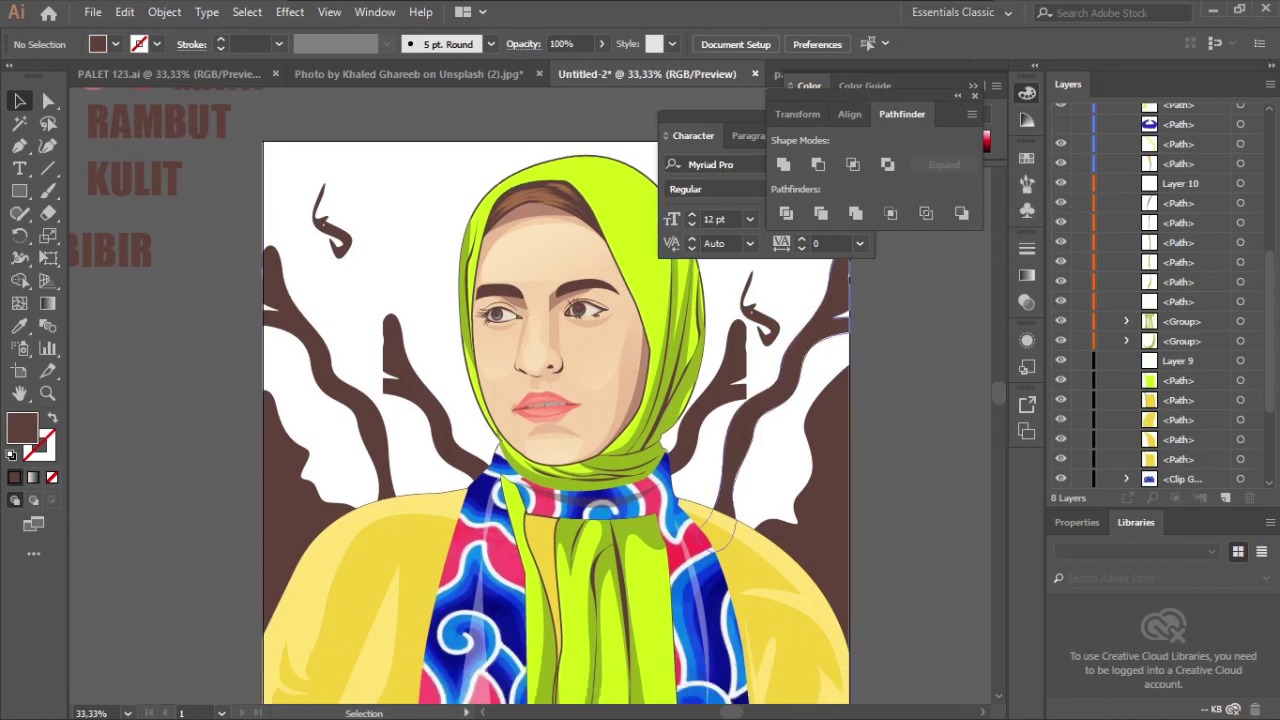
- Draw a thin, pointed hair strand with the Pen tool beside the inner end of the right-hand eyebrow
scroll(595, 280, up, 6)
key(p)
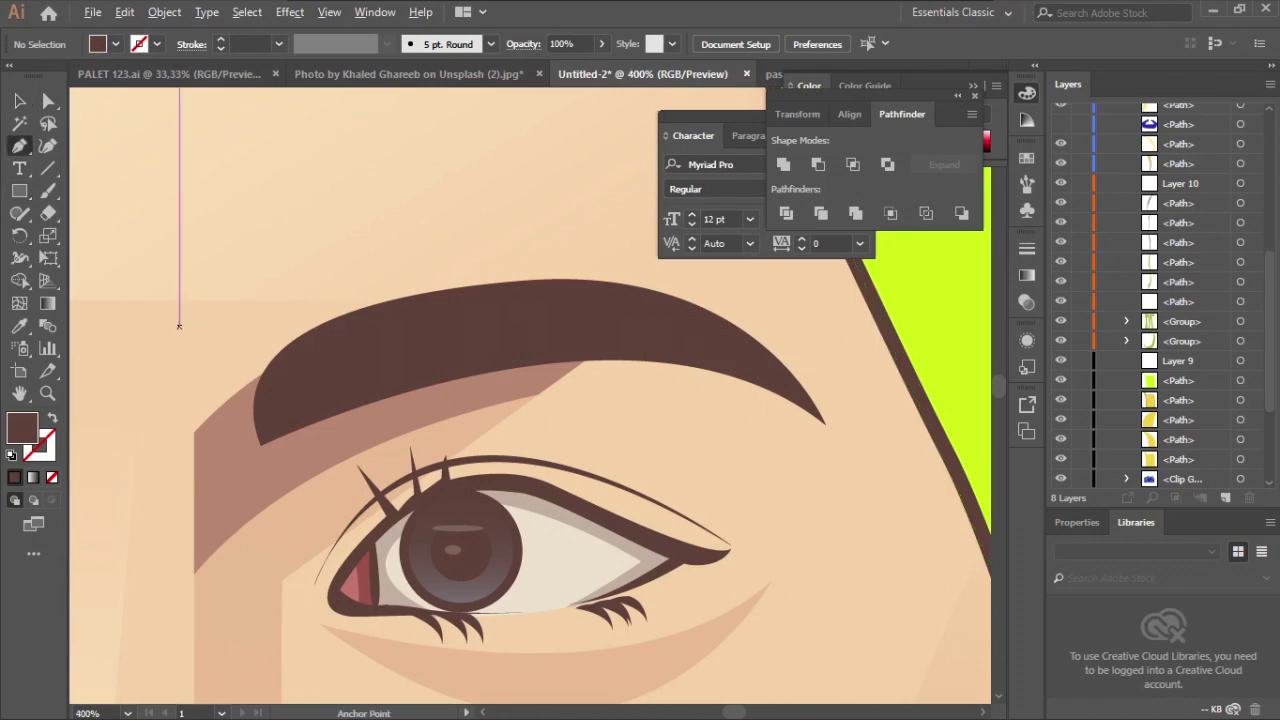
scroll(179, 326, up, 2)
click(258, 228)
drag(234, 304, 252, 360)
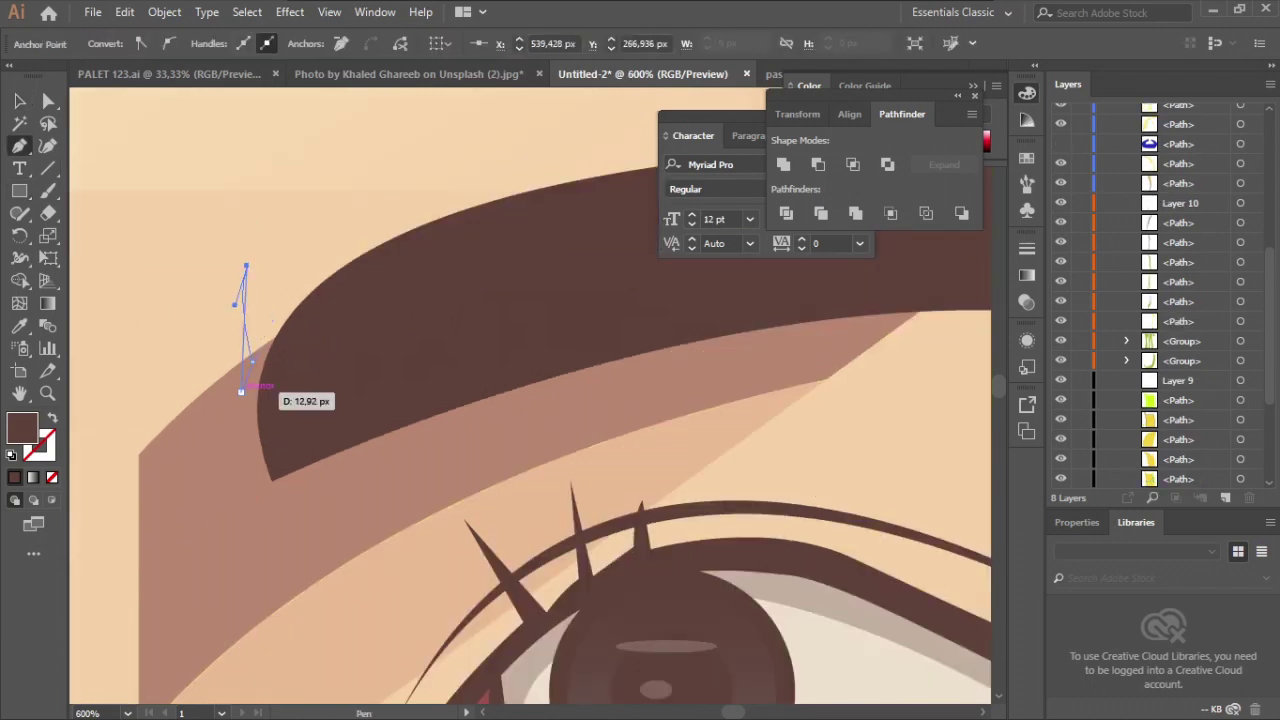
- Bring the hair strand to the front and move it into the LINE layer above the skin
right_click(234, 332)
mouse_move(294, 623)
click(486, 534)
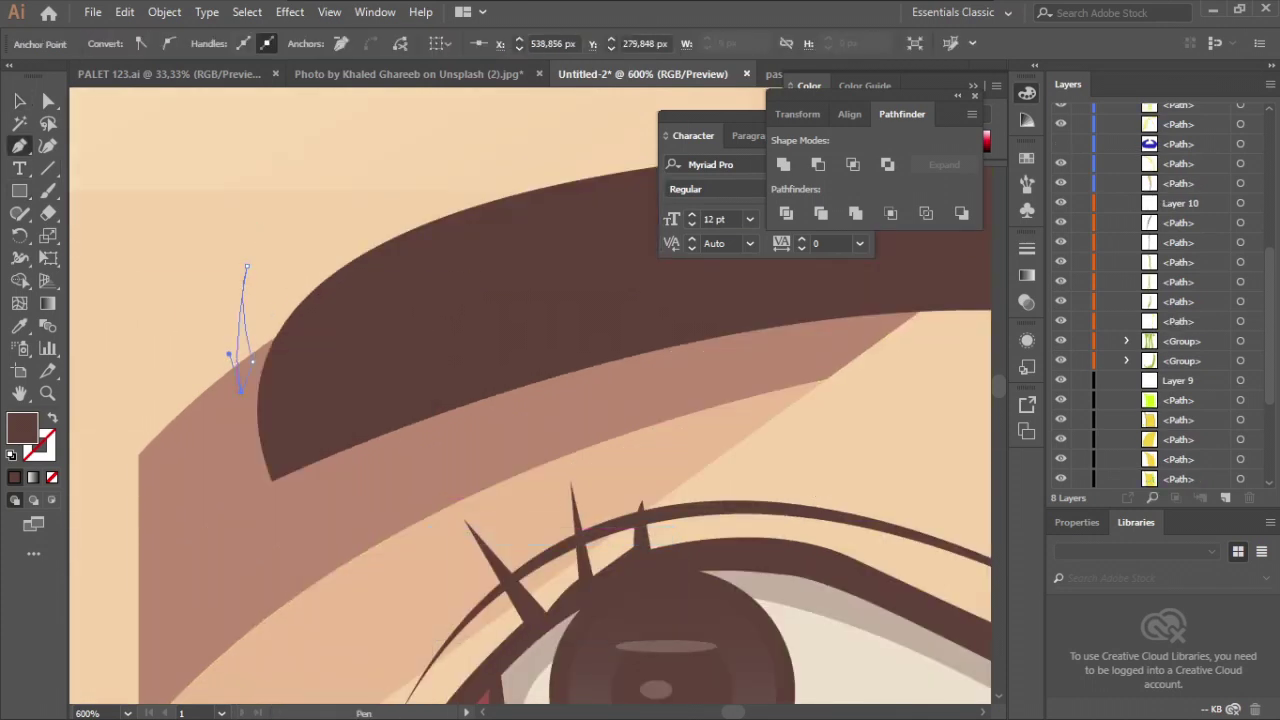
drag(1253, 270, 1253, 152)
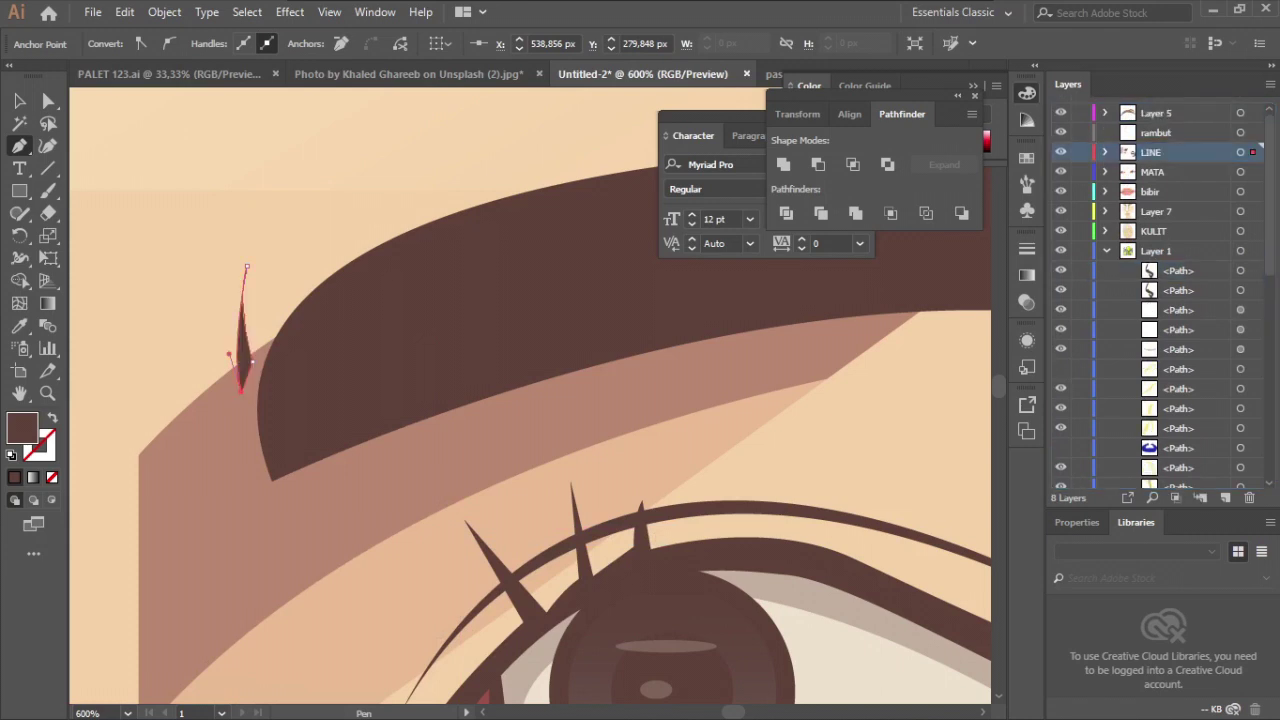
- Duplicate the hair strand and arrange the copies as a small tuft on the right-hand eyebrow's inner end
key(v)
scroll(250, 418, up, 1)
drag(248, 300, 255, 440)
scroll(257, 284, down, 6)
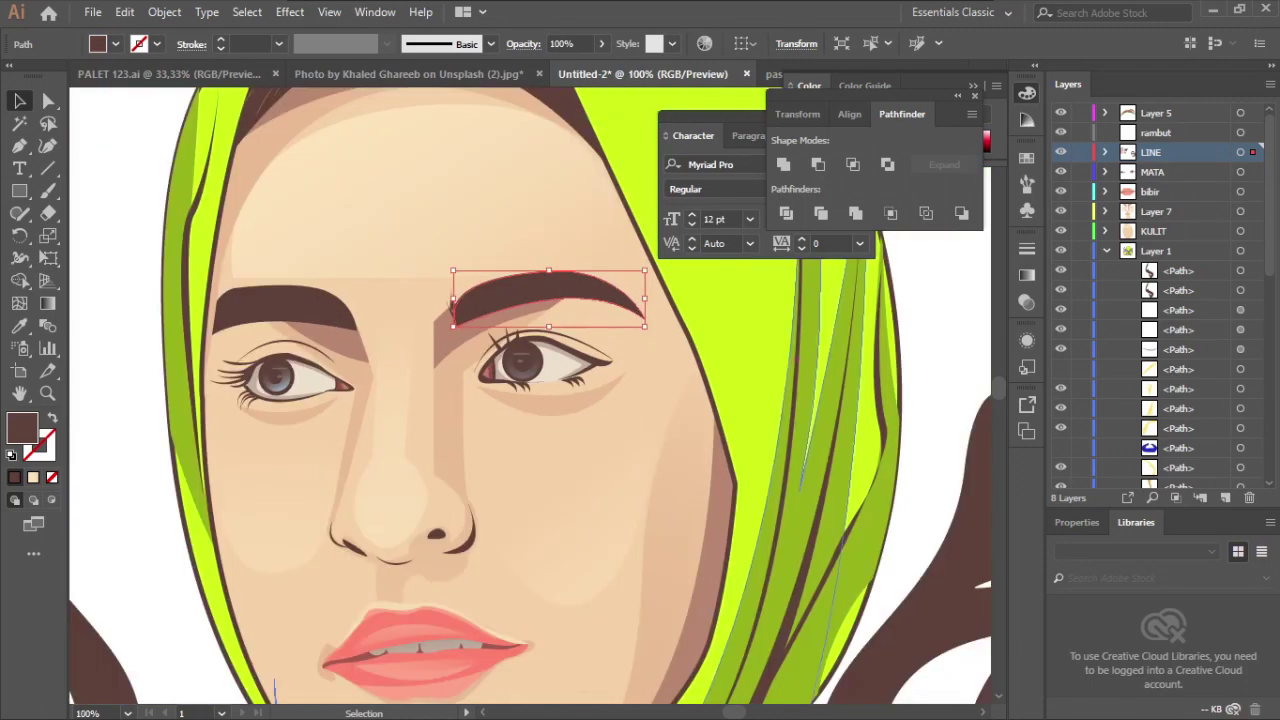
click(980, 582)
- Draw a thin curved hair strand with the Pen tool at the inner tip of the left-hand eyebrow
key(p)
scroll(362, 304, up, 5)
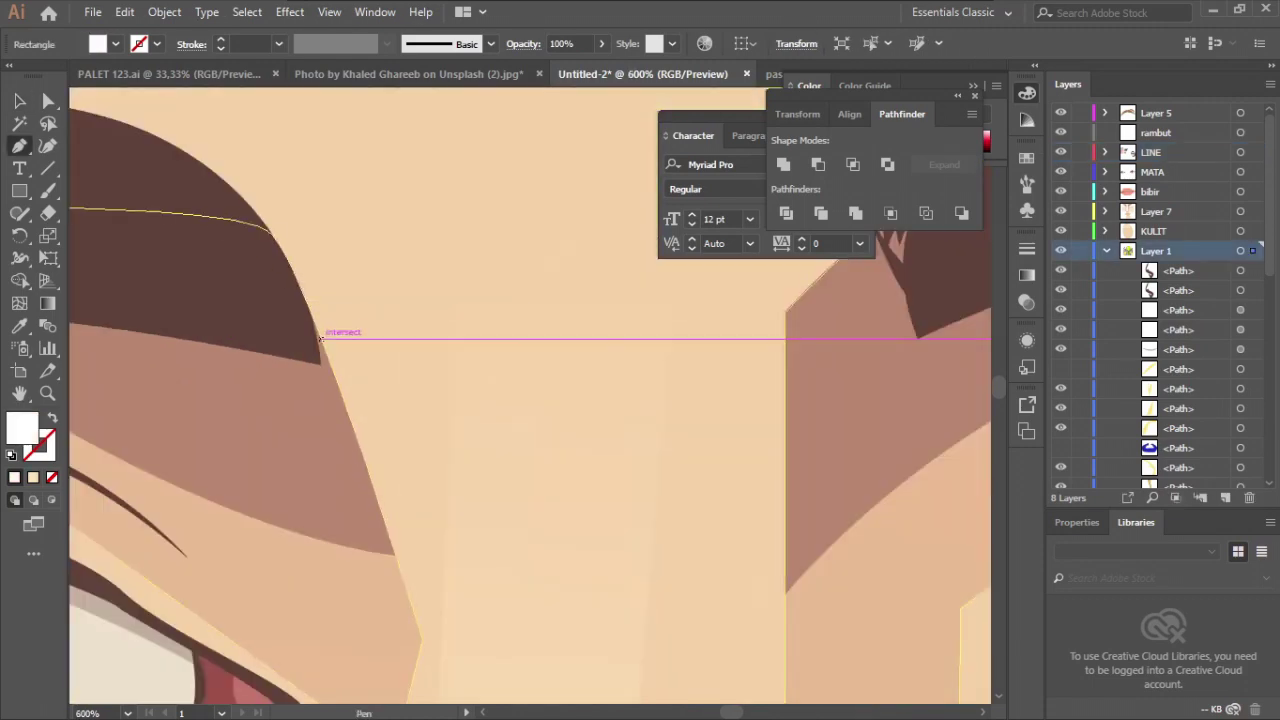
click(325, 438)
drag(351, 272, 317, 211)
click(351, 272)
drag(325, 403, 293, 438)
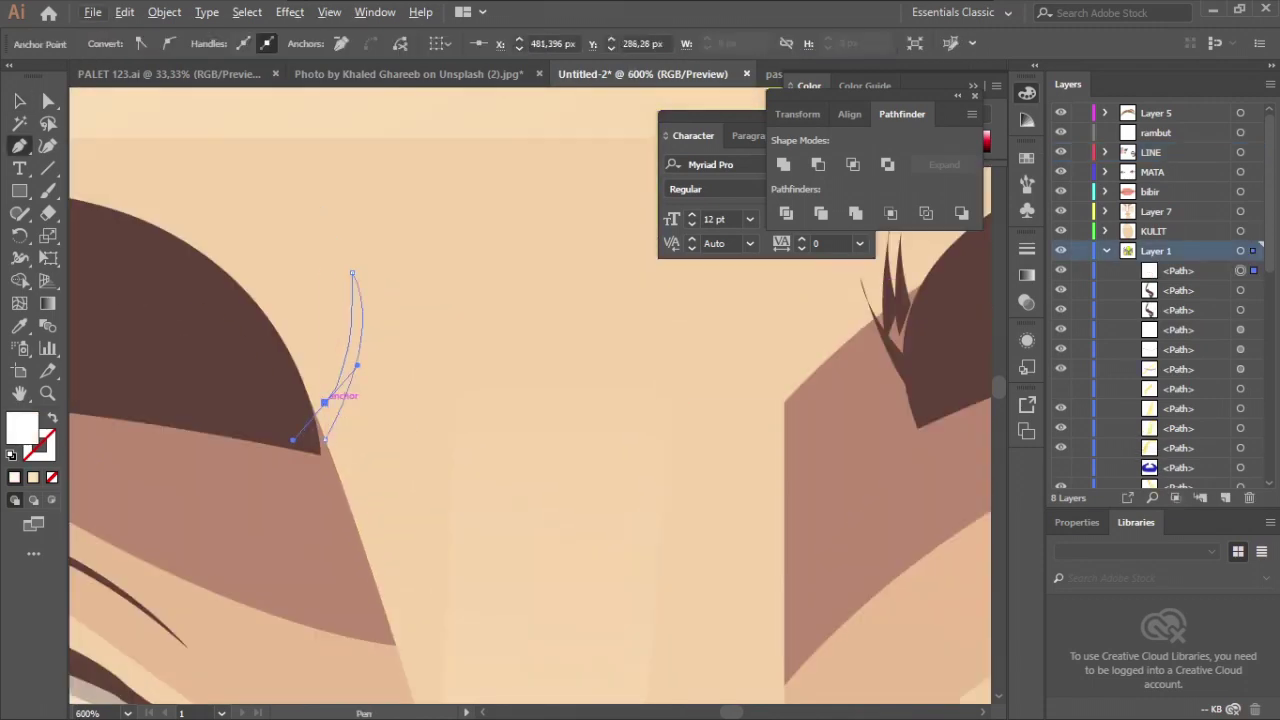
scroll(300, 400, up, 3)
key(ctrl+z)
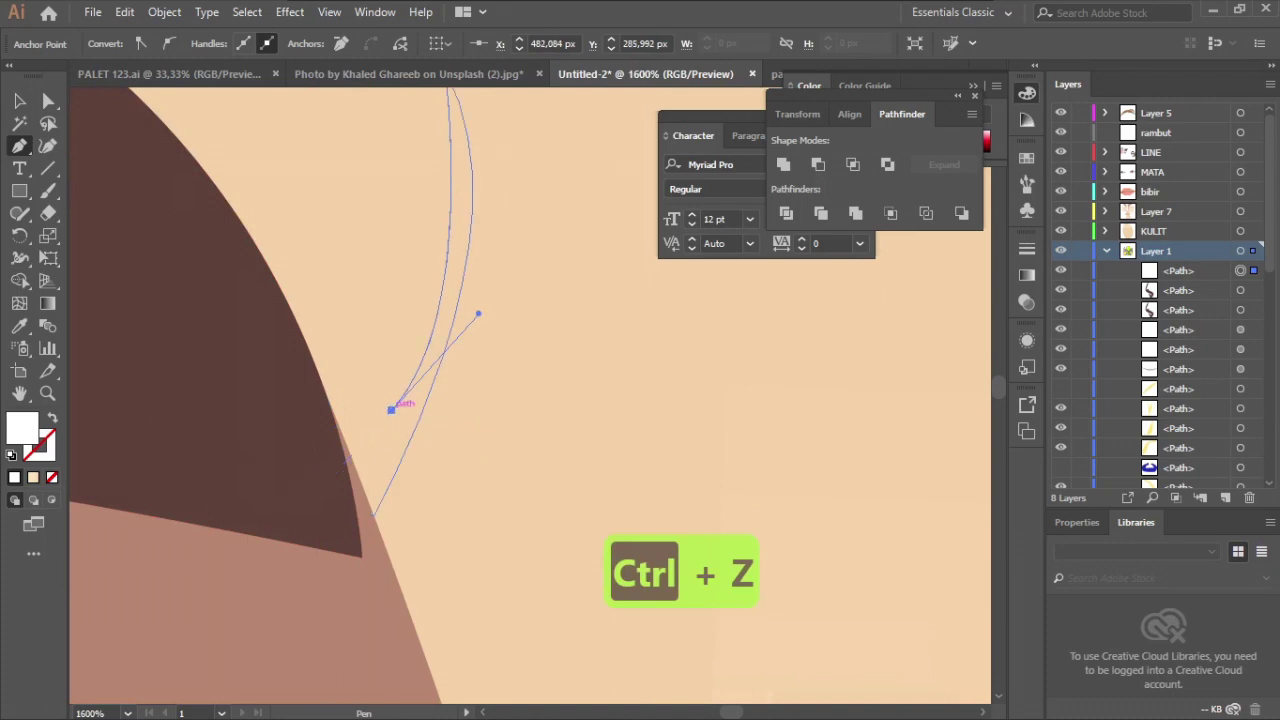
scroll(340, 449, down, 2)
- Fill the new hair strand with the dark brown sampled from the left-hand eyebrow
key(i)
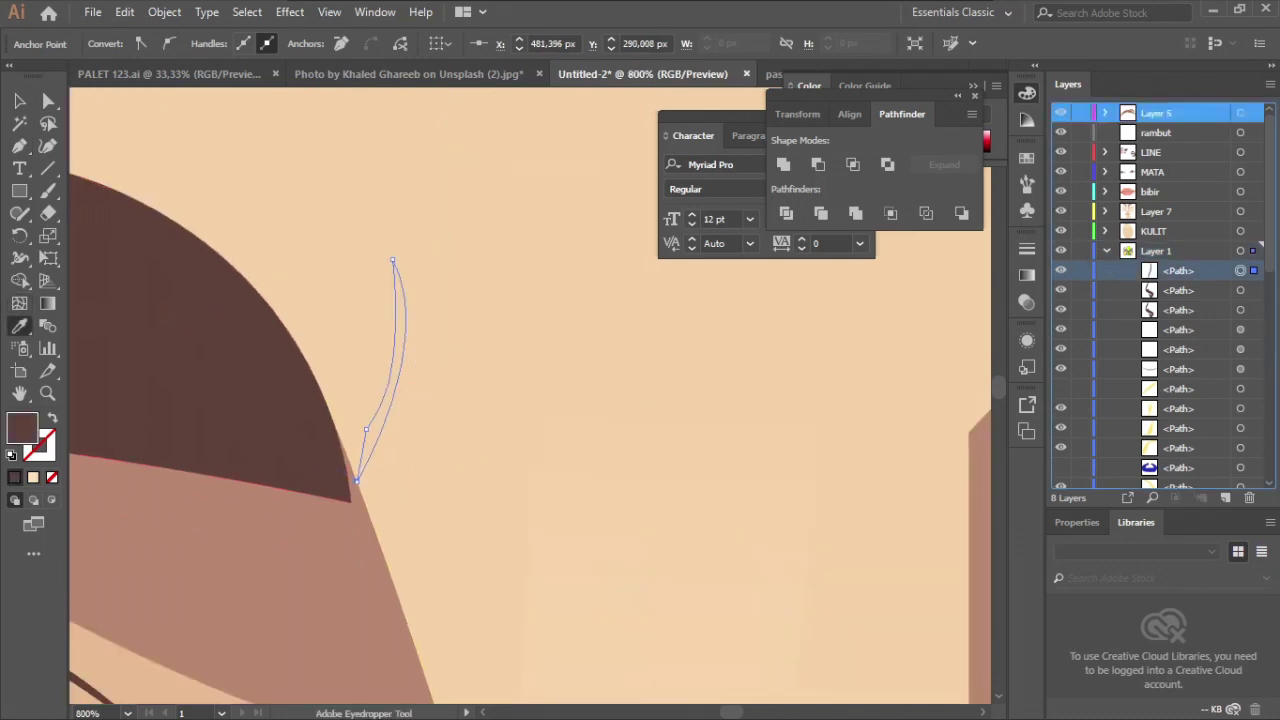
click(330, 400)
key(v)
click(450, 420)
scroll(308, 388, down, 3)
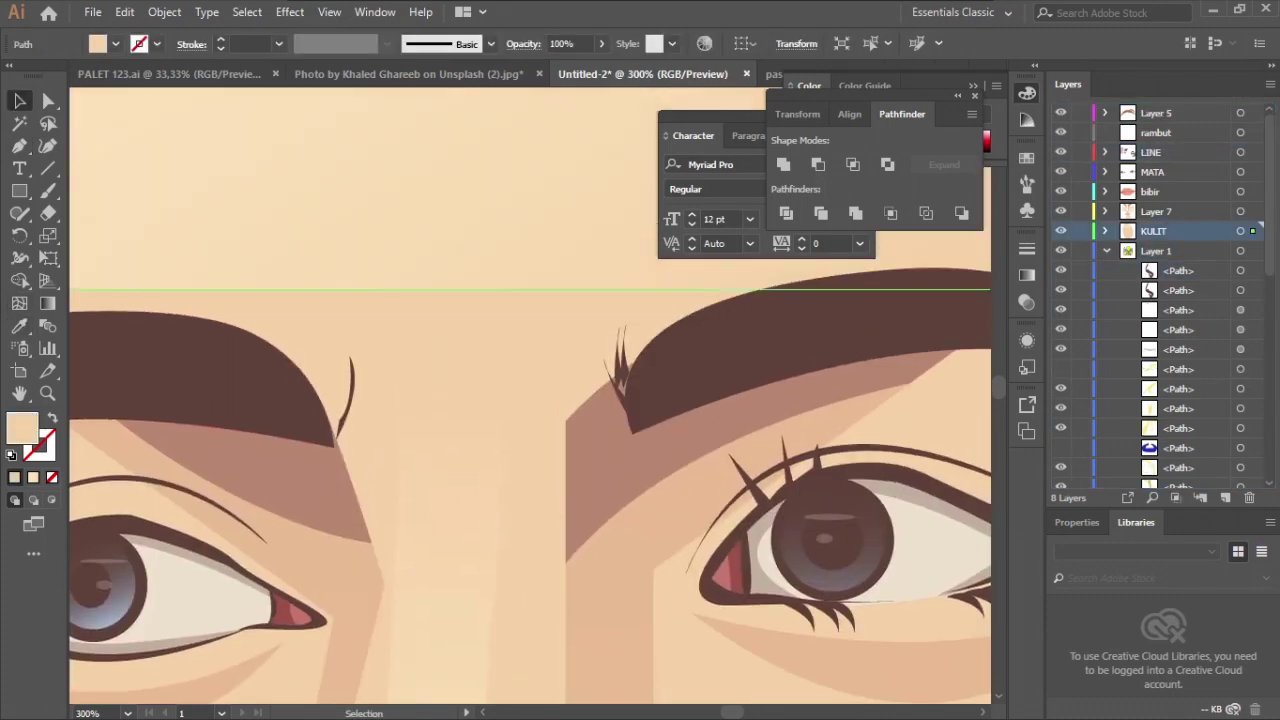
- Draw another curved strand on the left-hand eyebrow's upper inner edge and duplicate it into a dark brown tuft
scroll(308, 388, up, 3)
key(p)
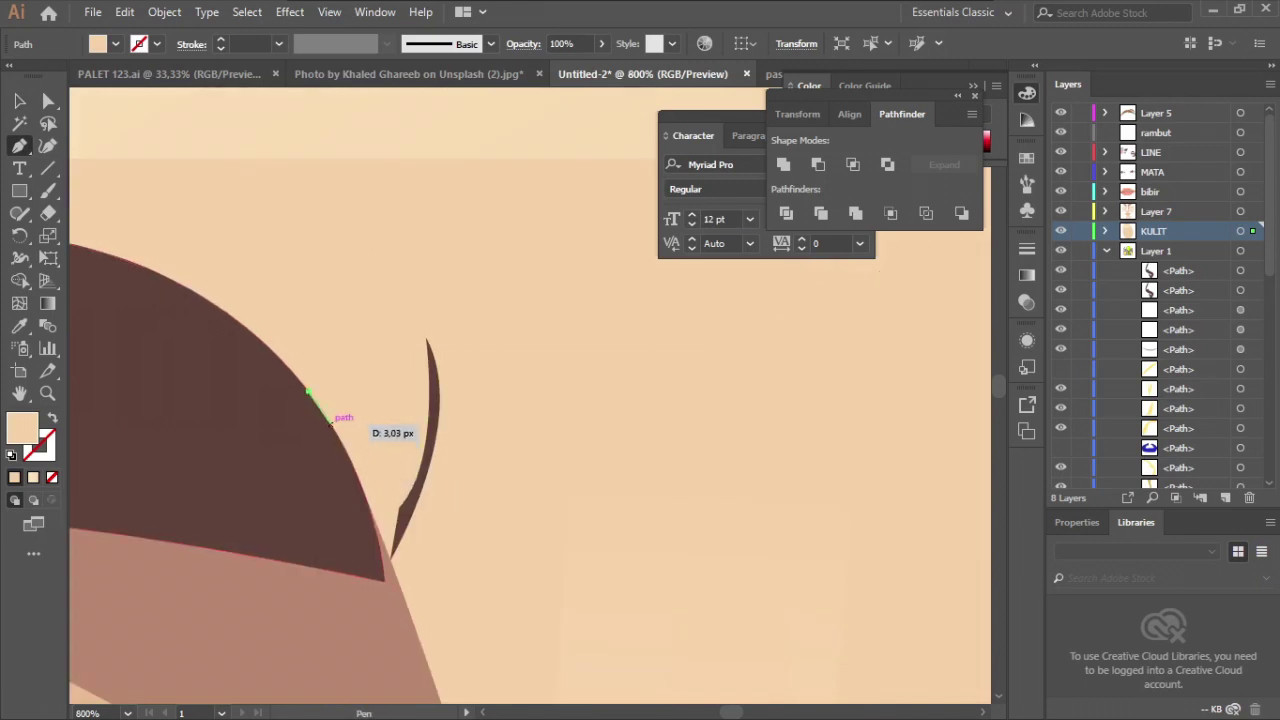
drag(290, 255, 267, 242)
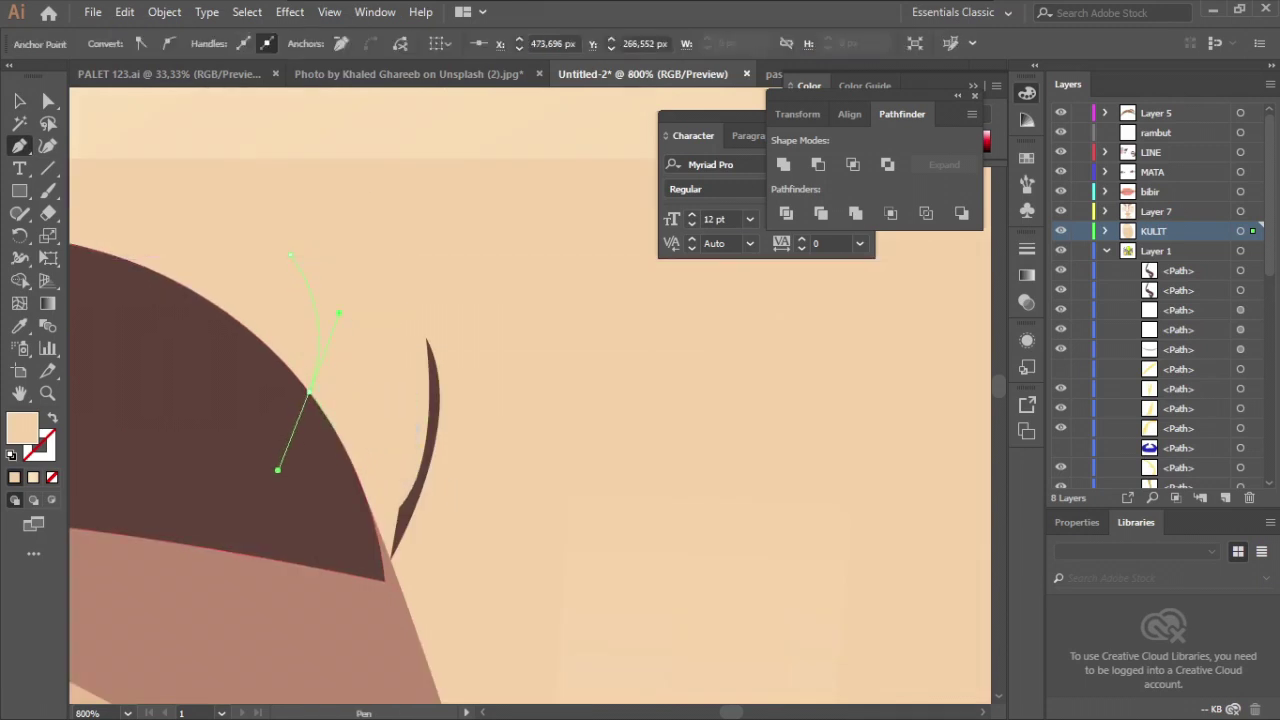
key(v)
click(336, 432)
key(v)
drag(330, 350, 322, 258)
scroll(322, 258, down, 4)
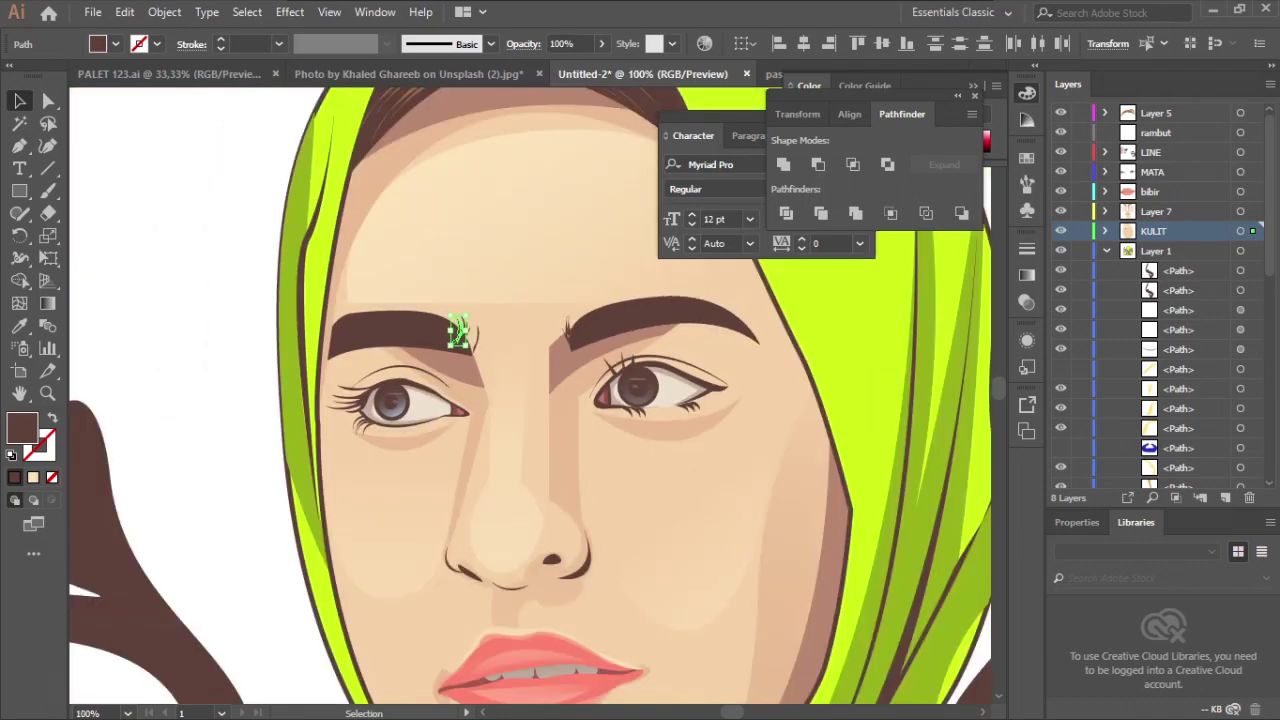
- Select the strands of the left-hand eyebrow's tuft and place rotated copies down along its inner edge
click(425, 360)
scroll(425, 360, up, 3)
scroll(659, 175, up, 2)
click(613, 218)
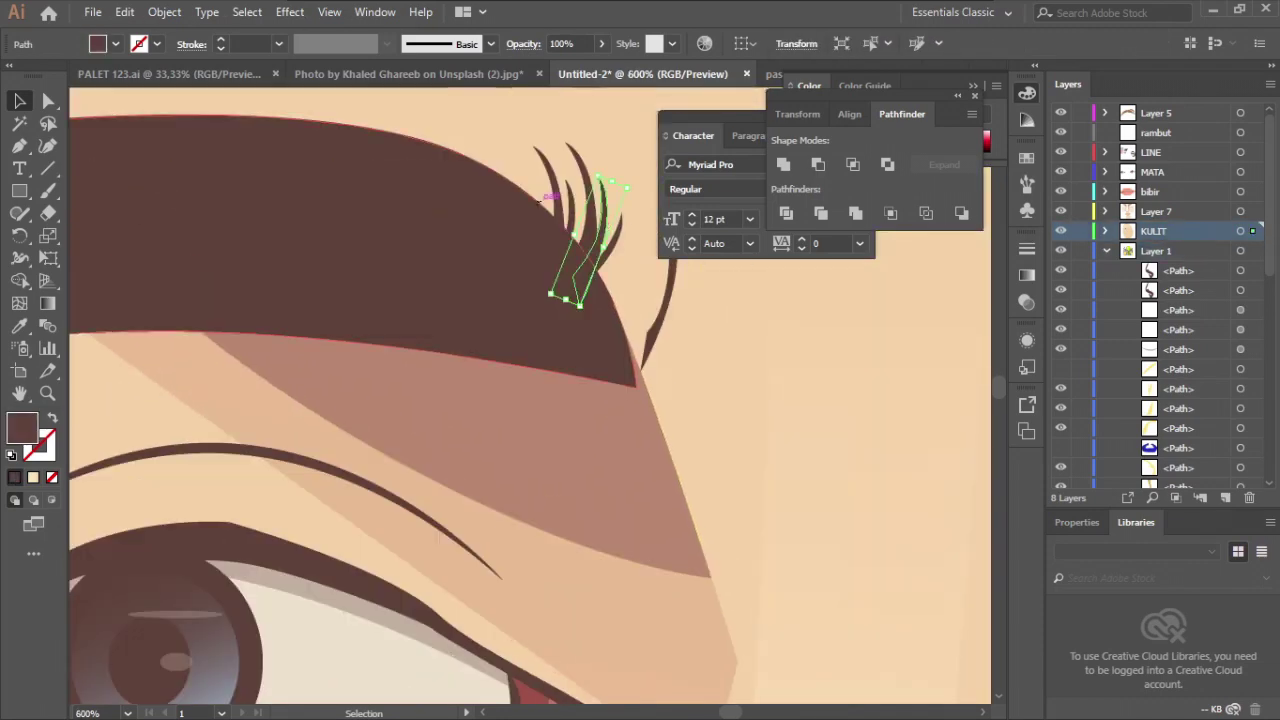
shift+click(600, 215)
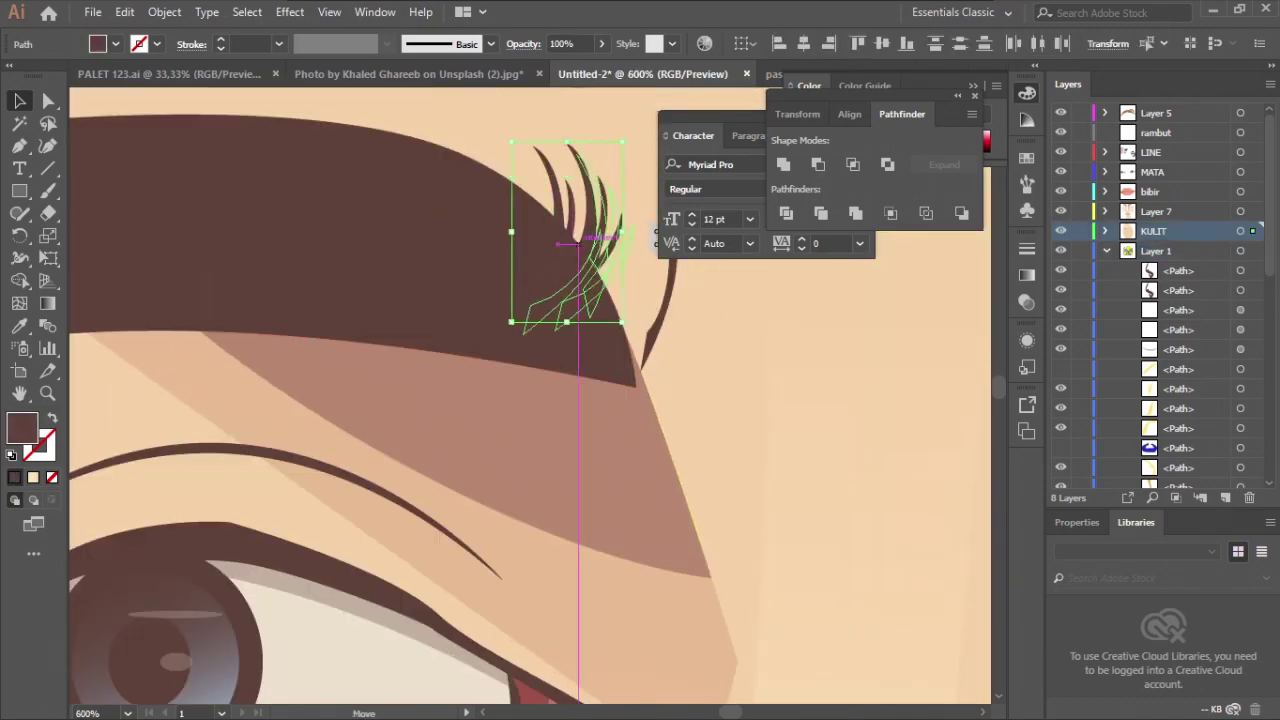
scroll(560, 250, down, 2)
scroll(520, 250, up, 2)
drag(528, 244, 590, 245)
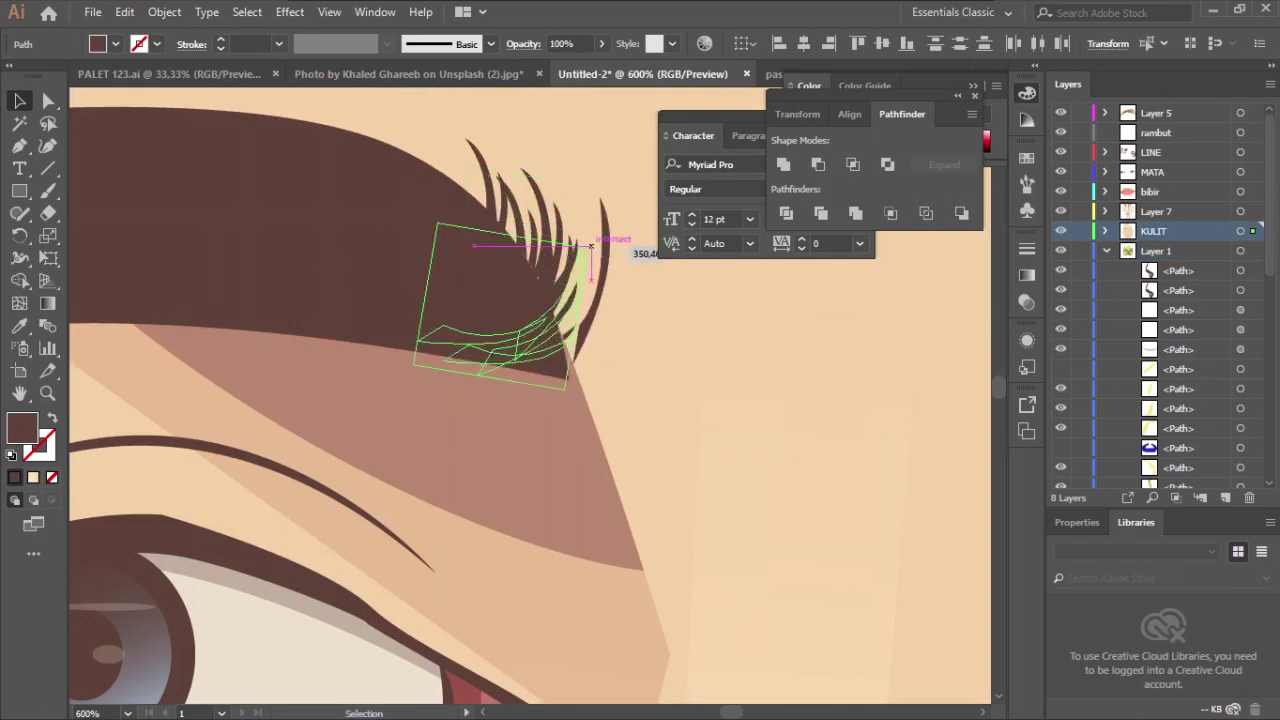
- Undo the last adjustments to the copied eyebrow strands
key(ctrl+z)
key(ctrl+z)
key(ctrl+z)
key(ctrl+z)
key(ctrl+z)
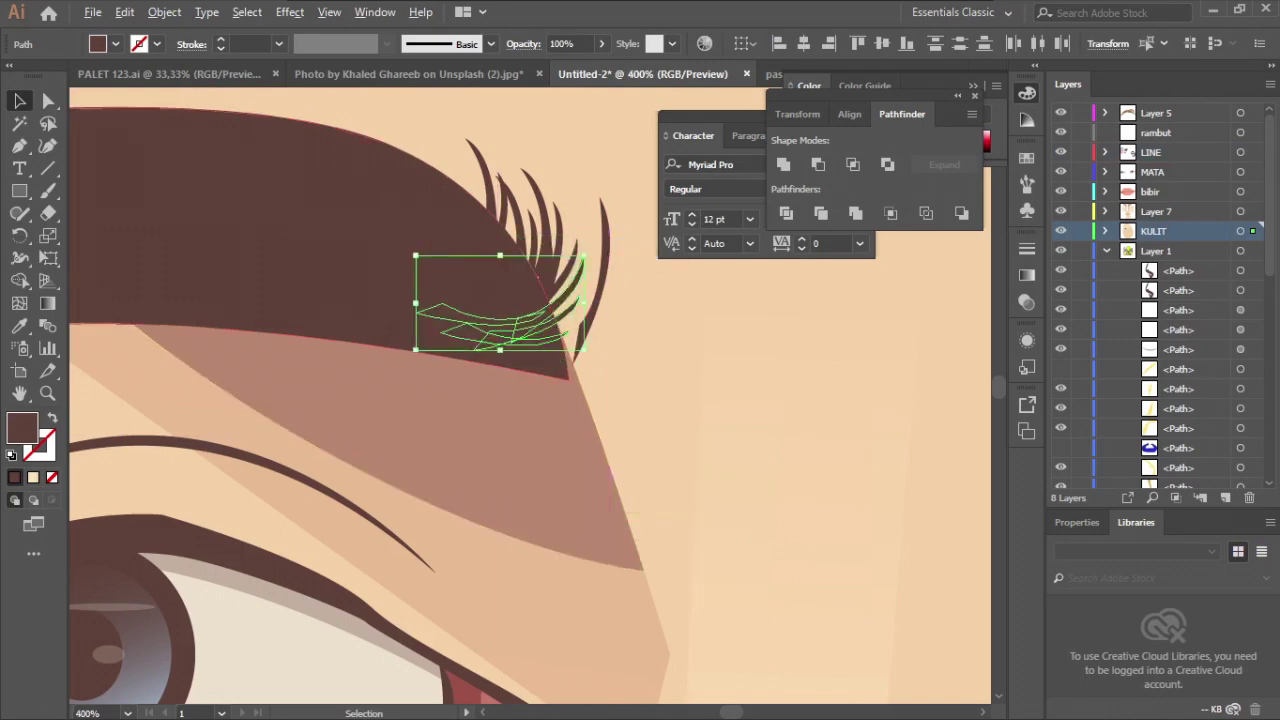
scroll(455, 290, down, 8)
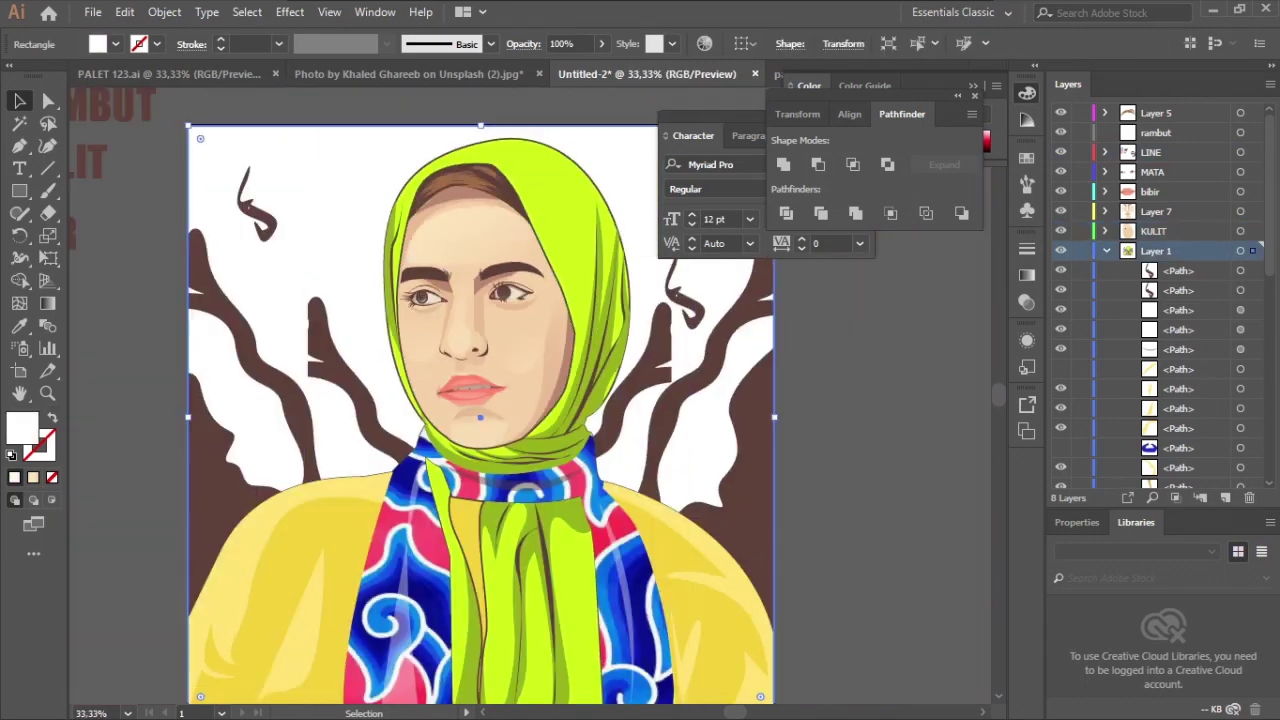
- Group all the dark brown branches, side shapes and curling ornaments and send the group to the back
key(ctrl+shift+a)
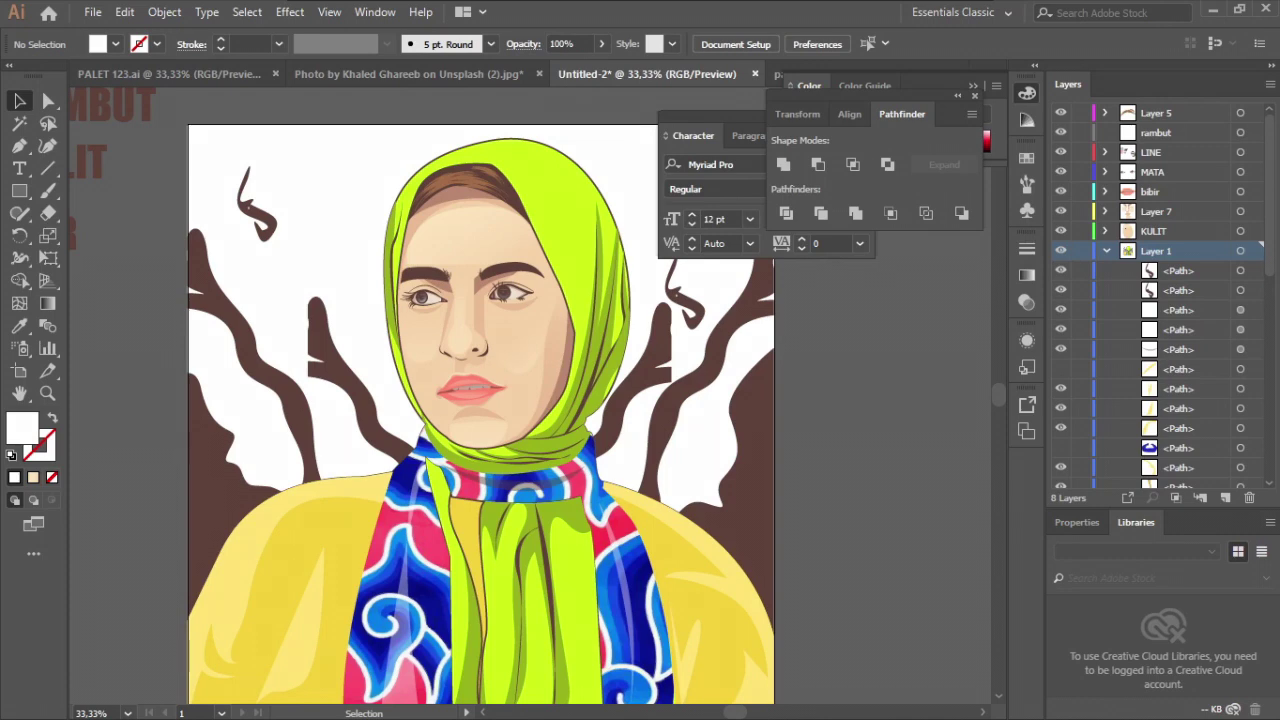
scroll(480, 400, up, 1)
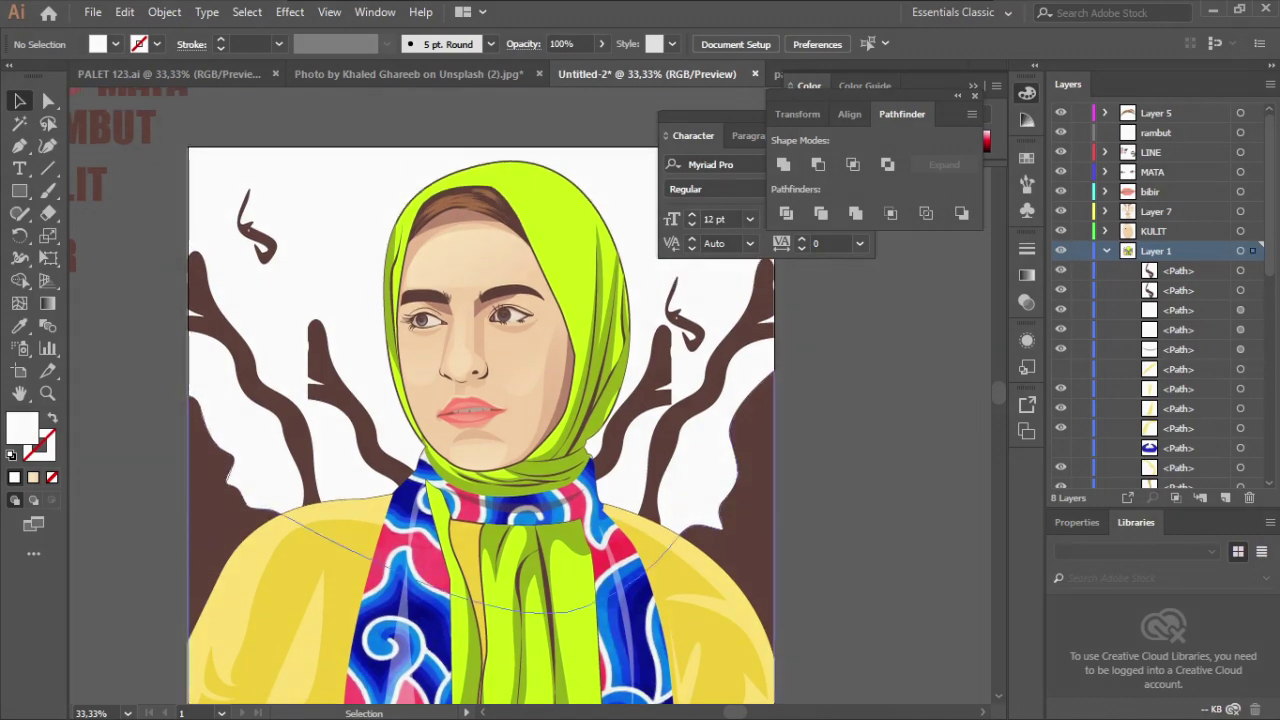
click(325, 400)
shift+click(262, 245)
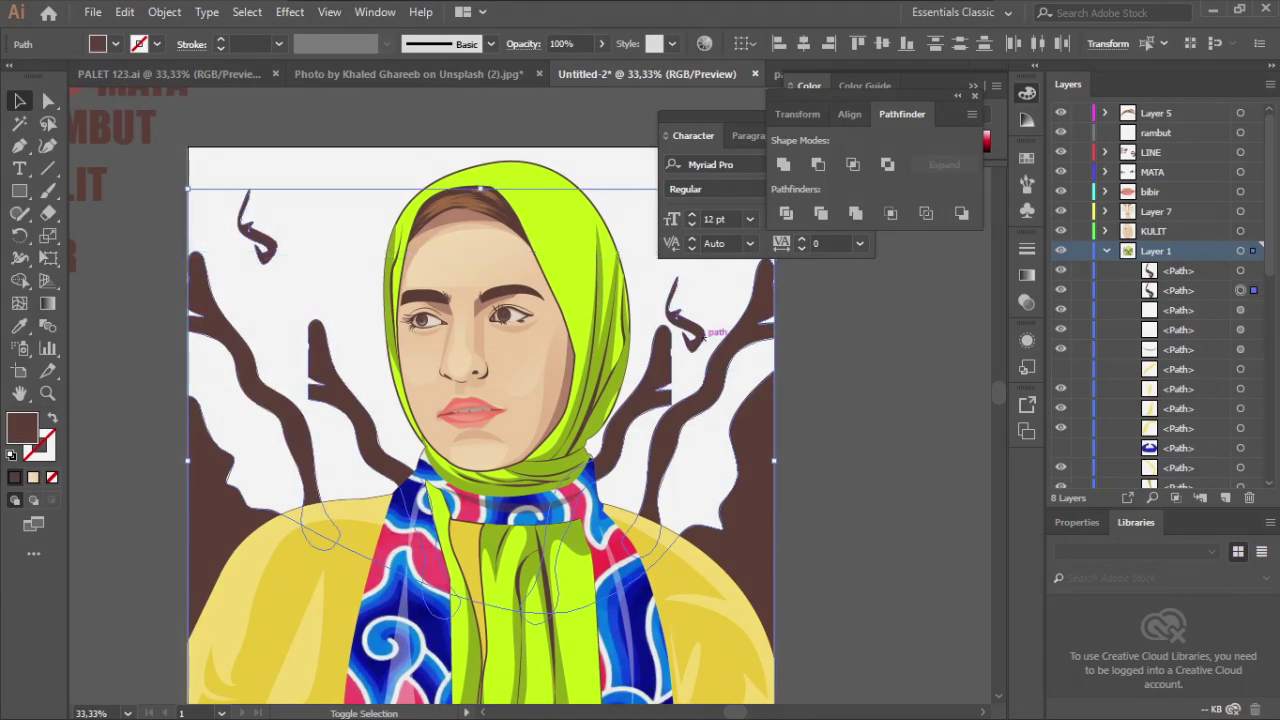
right_click(702, 336)
click(740, 453)
right_click(752, 266)
click(1010, 532)
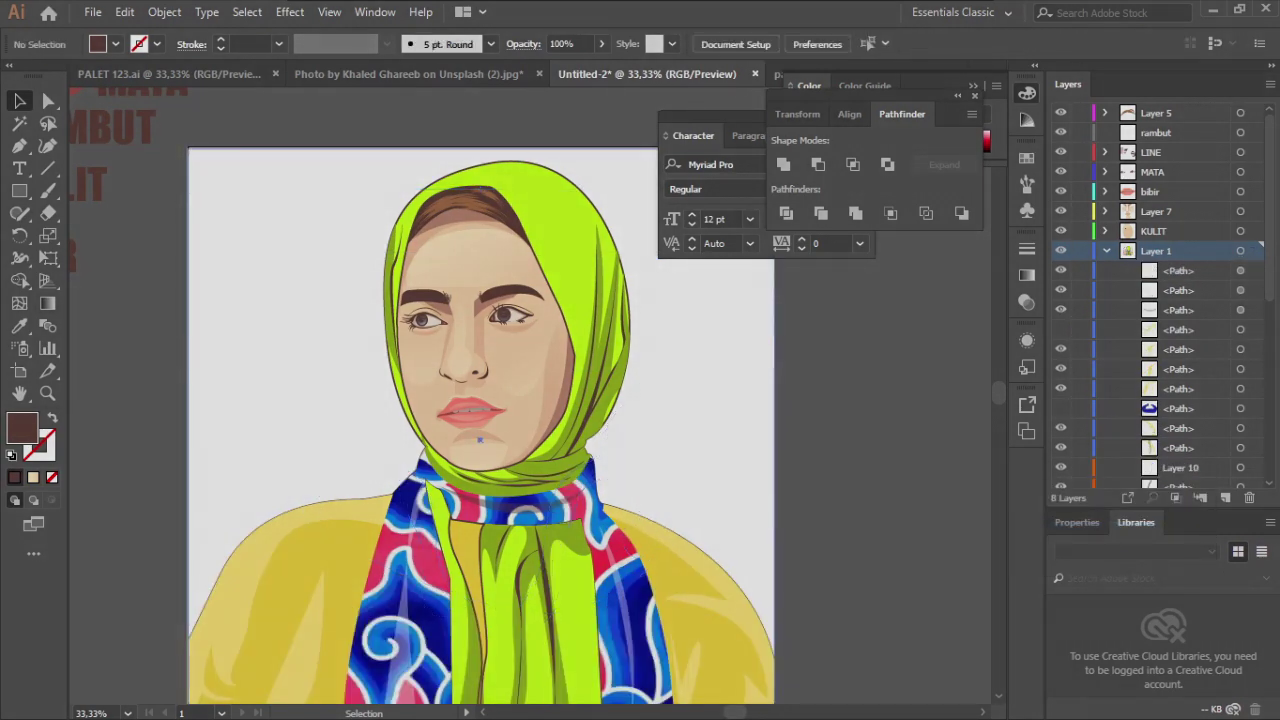
- Send the white background rectangle to the back, behind the grouped brown ornaments
right_click(362, 230)
mouse_move(470, 520)
click(616, 582)
click(455, 600)
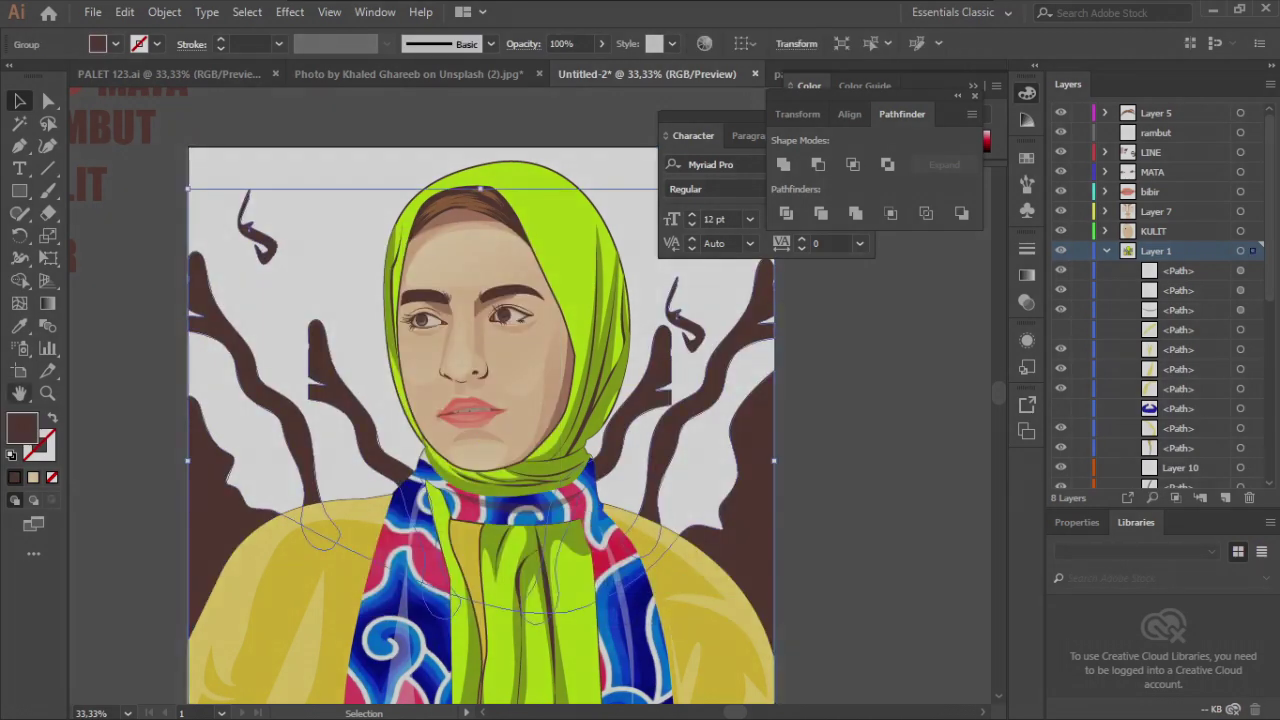
- Give the large side shapes behind the shoulders a peach gradient fill and ungroup the background ornaments
key(g)
key(ctrl+shift+a)
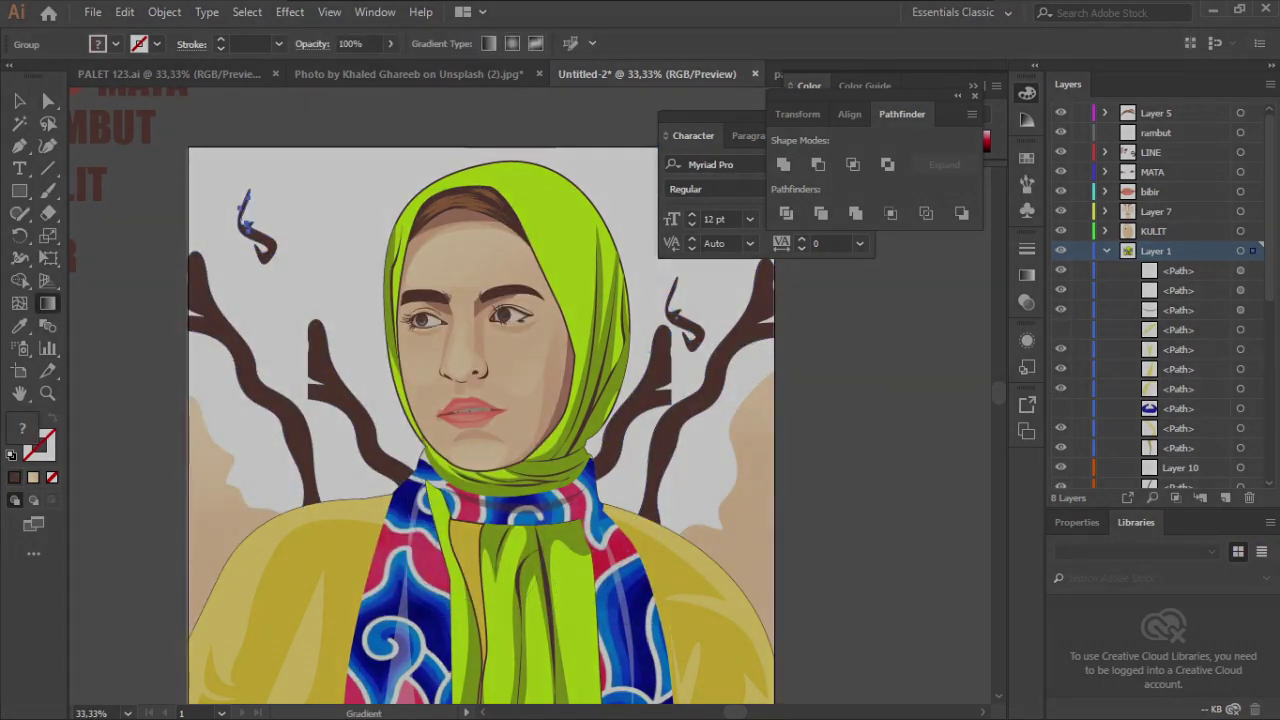
key(ctrl+minus)
key(v)
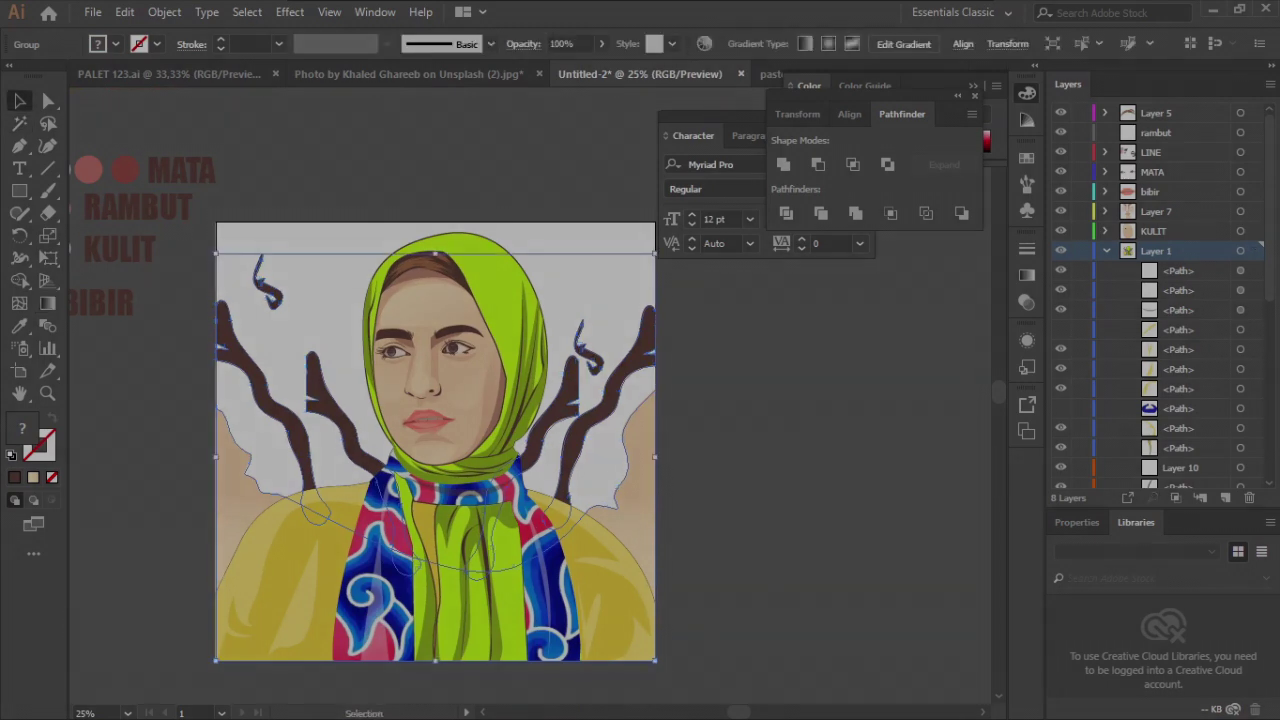
right_click(330, 402)
click(380, 551)
- Apply the side shape's peach gradient to the outer right branch and run it down along the branch
click(625, 380)
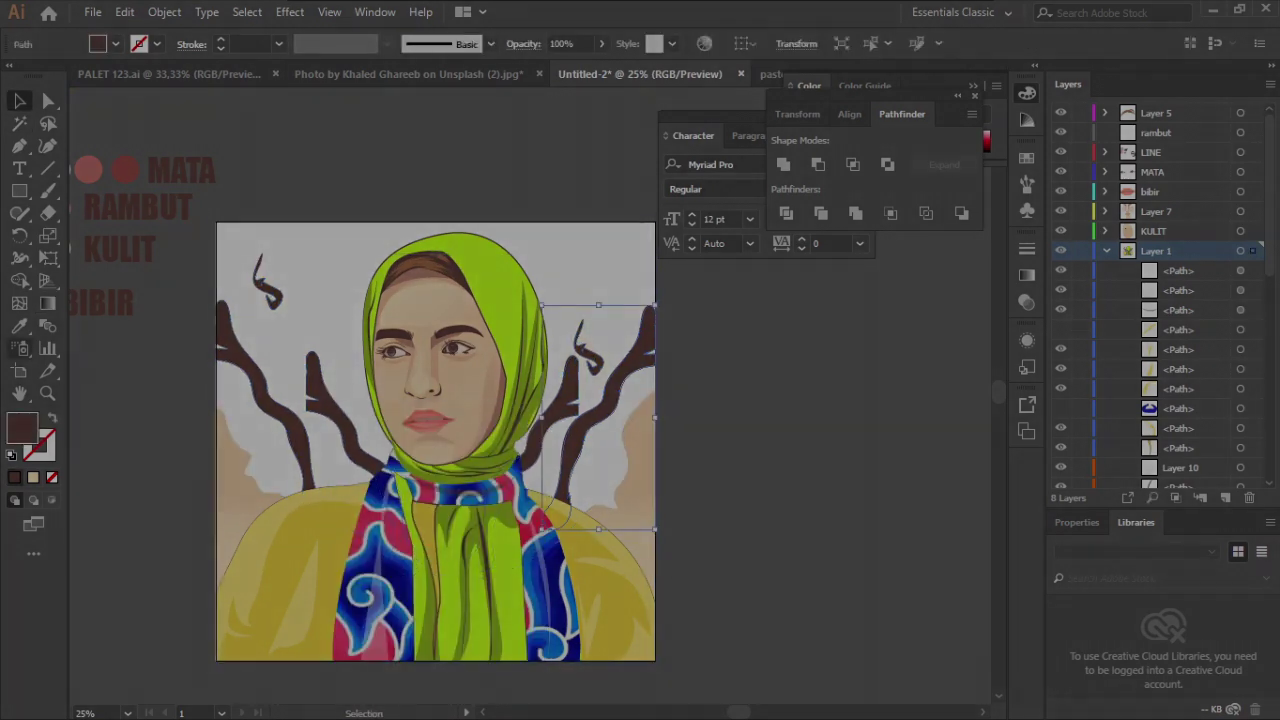
key(i)
click(632, 440)
key(g)
mouse_move(620, 385)
mouse_down()
mouse_move(600, 485)
mouse_move(579, 500)
mouse_up()
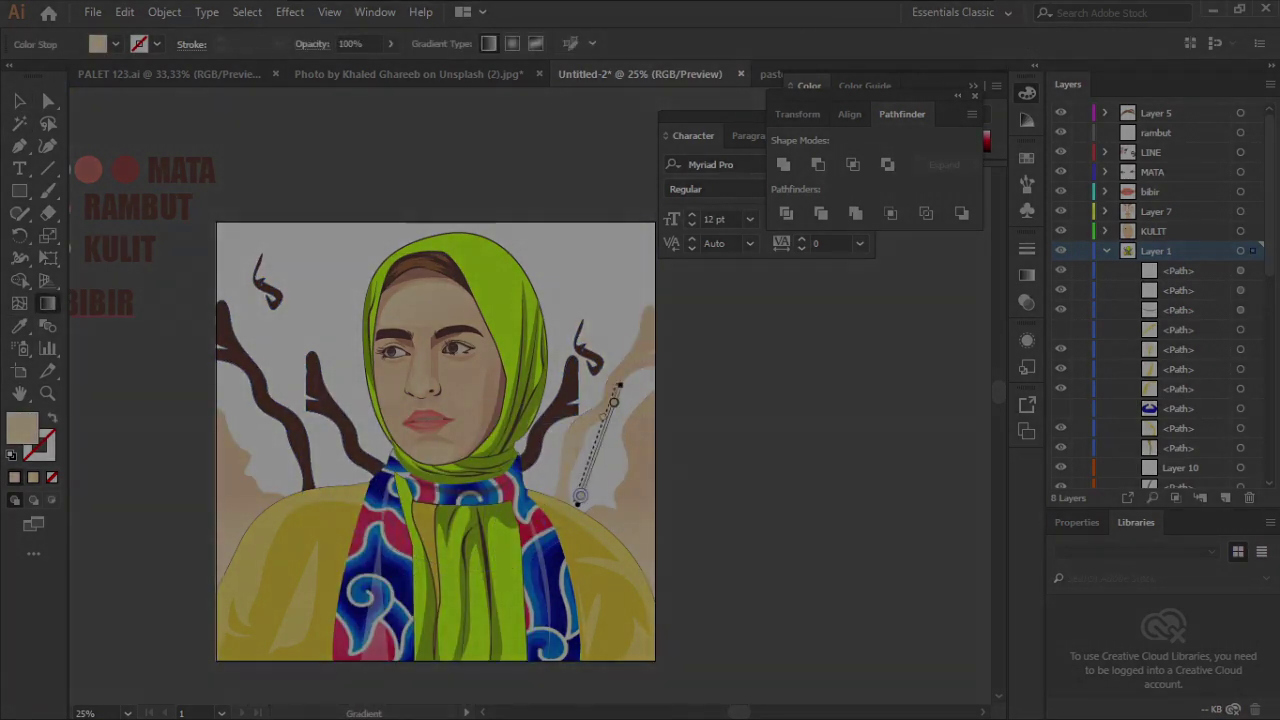
- Apply the same peach gradient to the outer left branch and angle it downward across the branch
key(v)
click(265, 420)
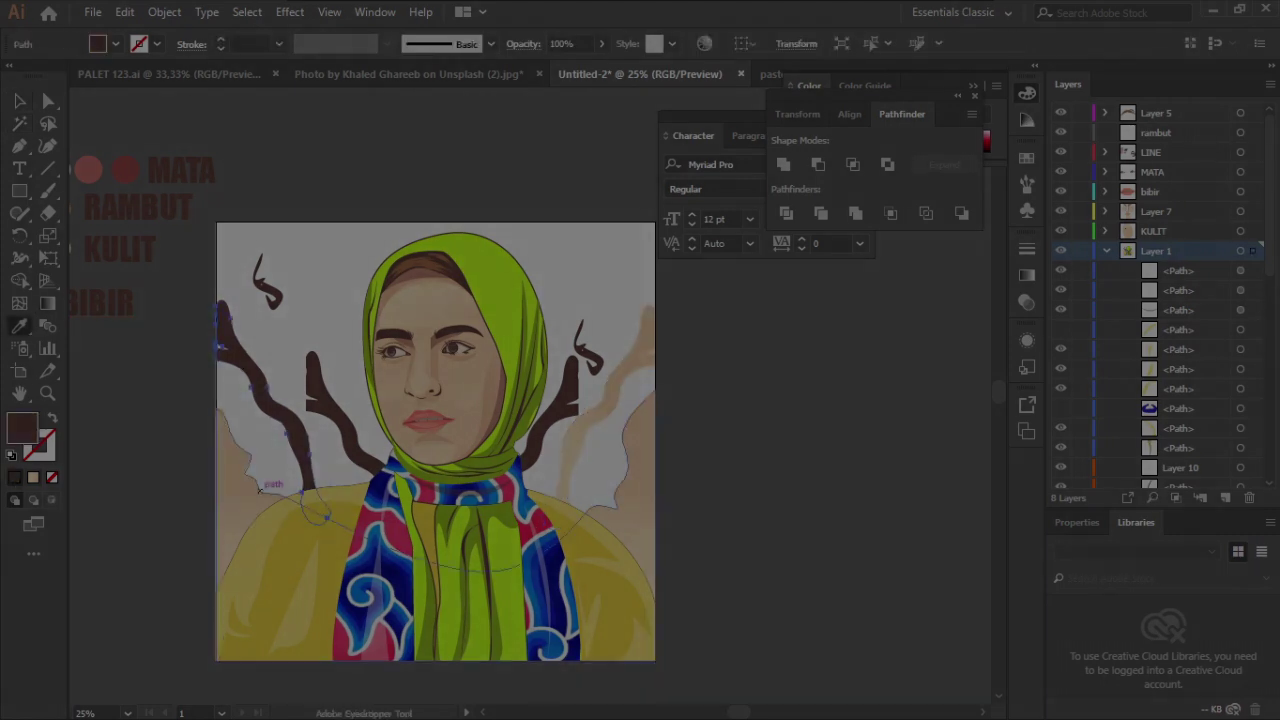
key(i)
click(625, 440)
key(g)
drag(149, 334, 314, 517)
drag(289, 427, 260, 557)
drag(291, 321, 243, 555)
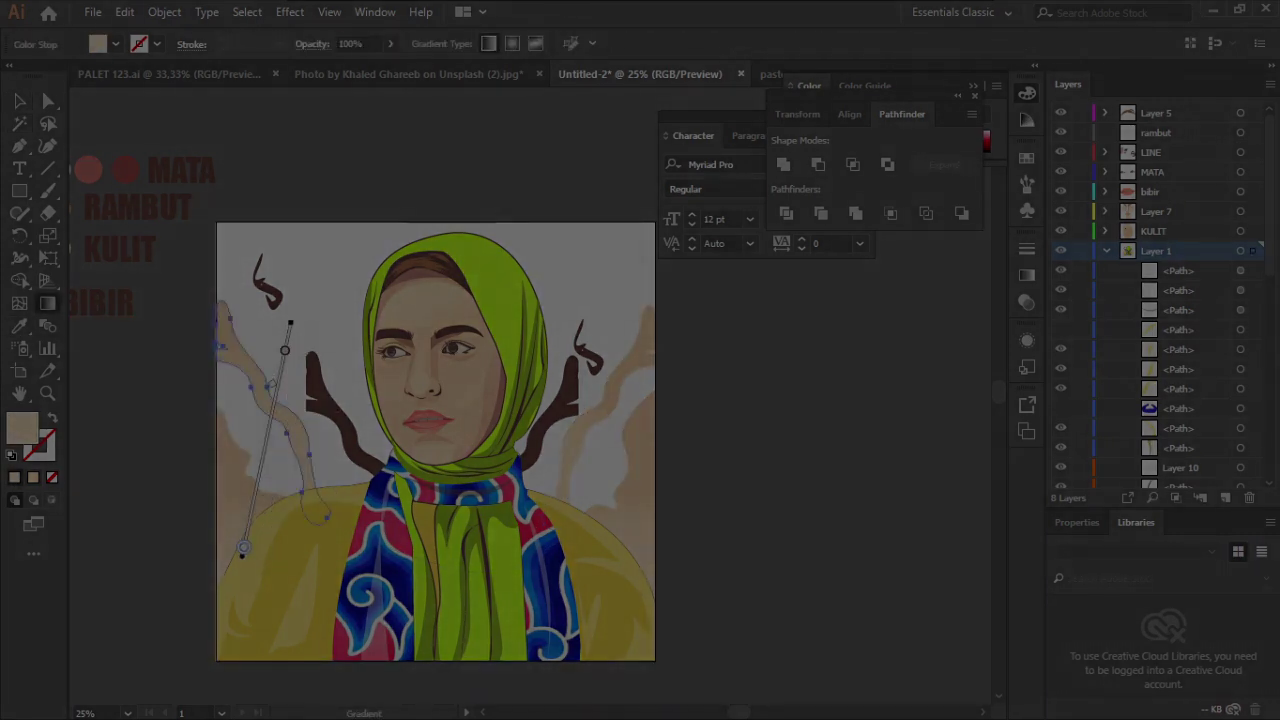
- Fill both inner branches beside the head with the peach gradient and set its direction downward
key(v)
drag(300, 335, 605, 505)
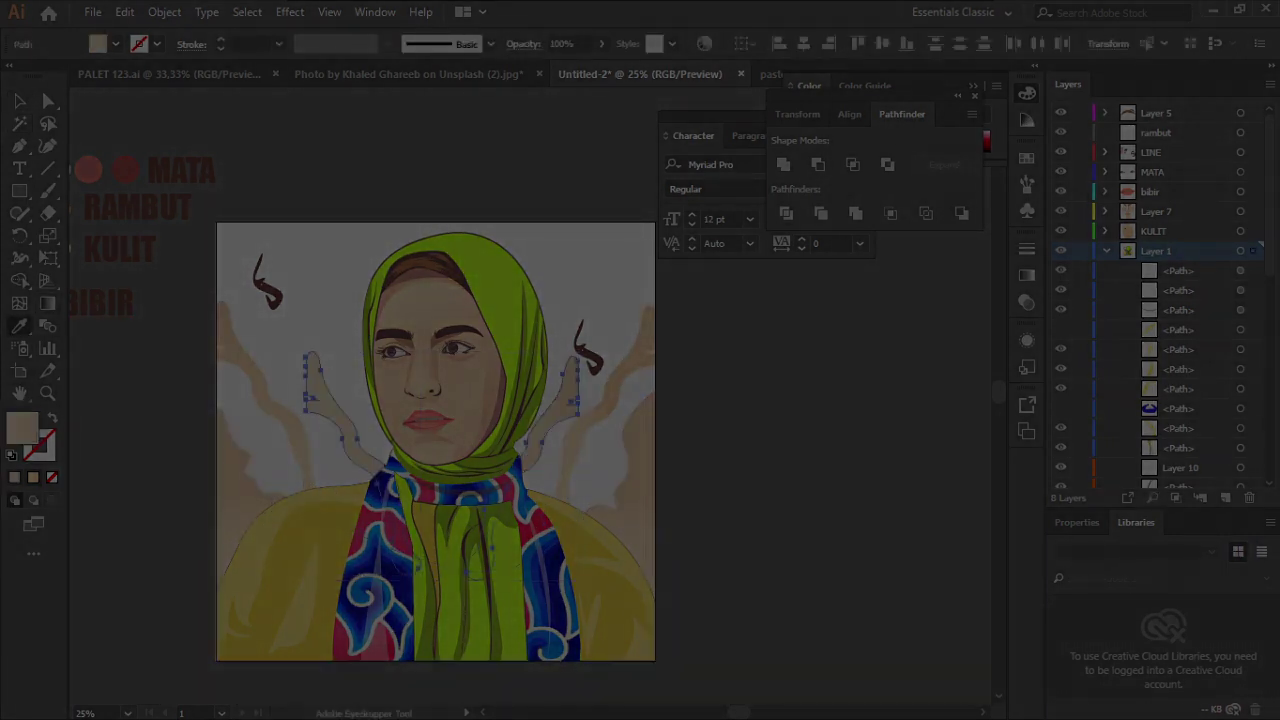
key(g)
drag(305, 465, 587, 467)
drag(352, 261, 418, 450)
- Recolor the two curling ornaments with the same peach gradient and clear the selection
key(a)
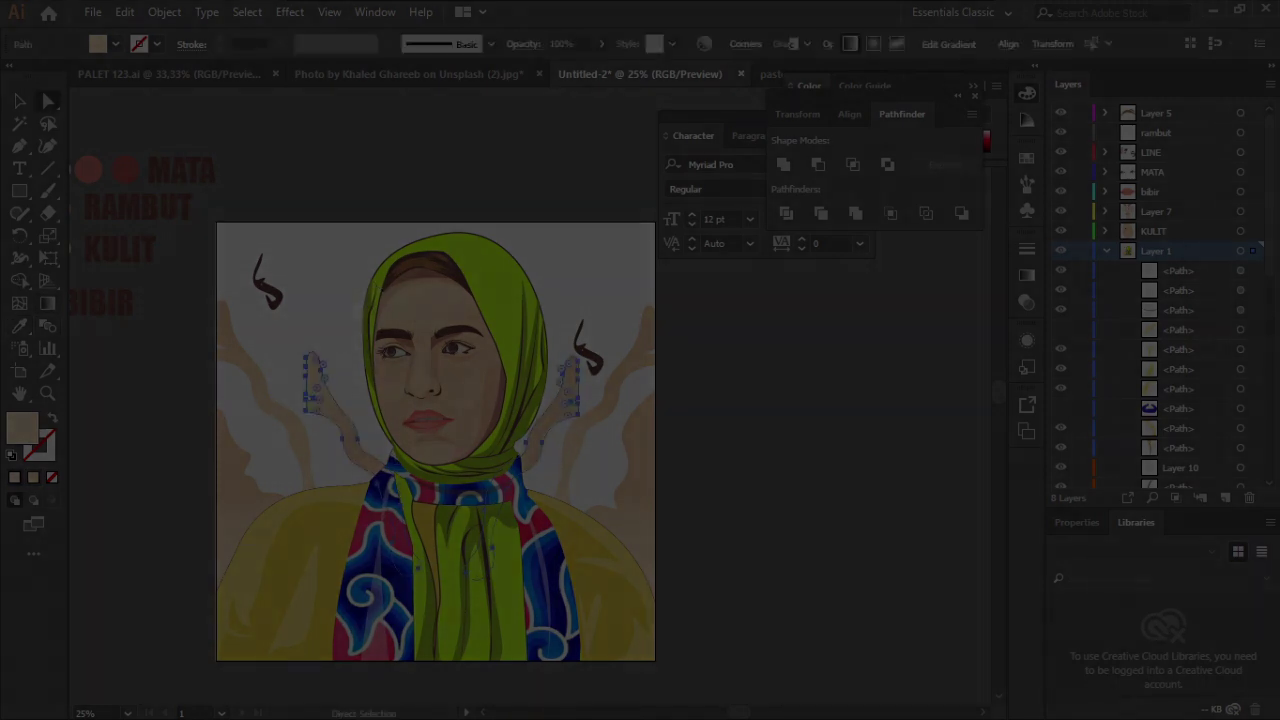
key(v)
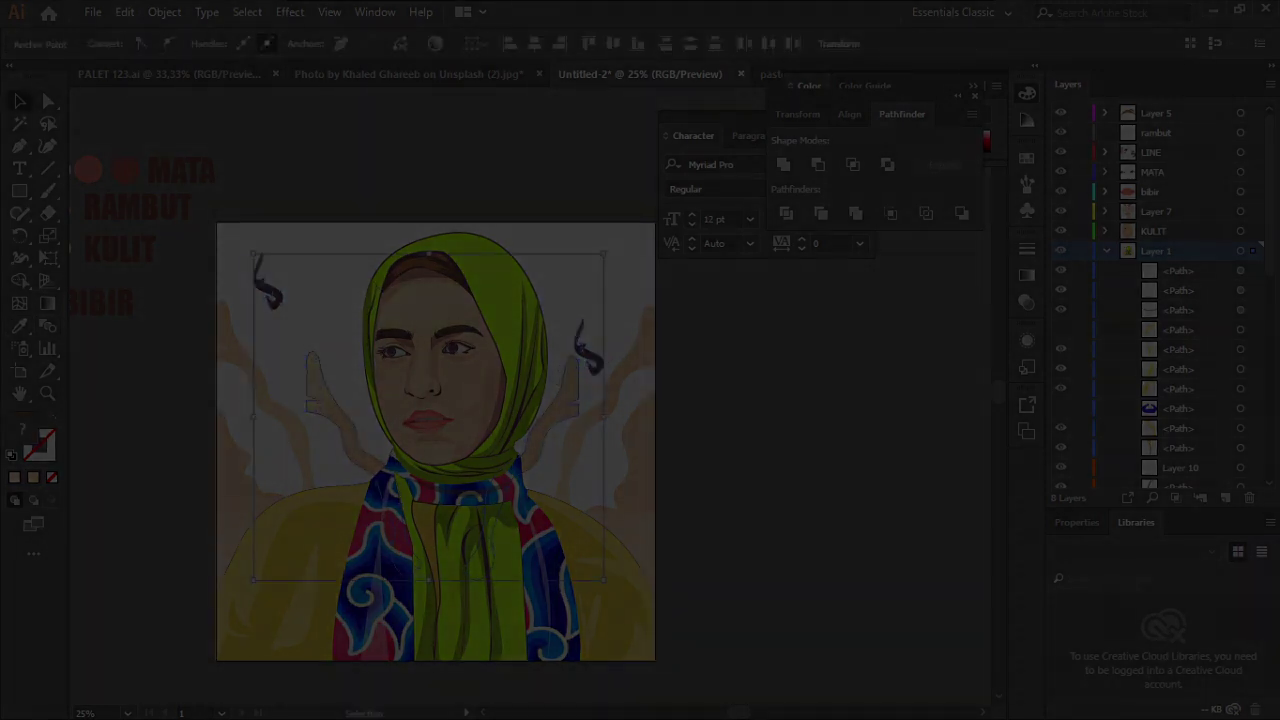
key(ctrl+shift+a)
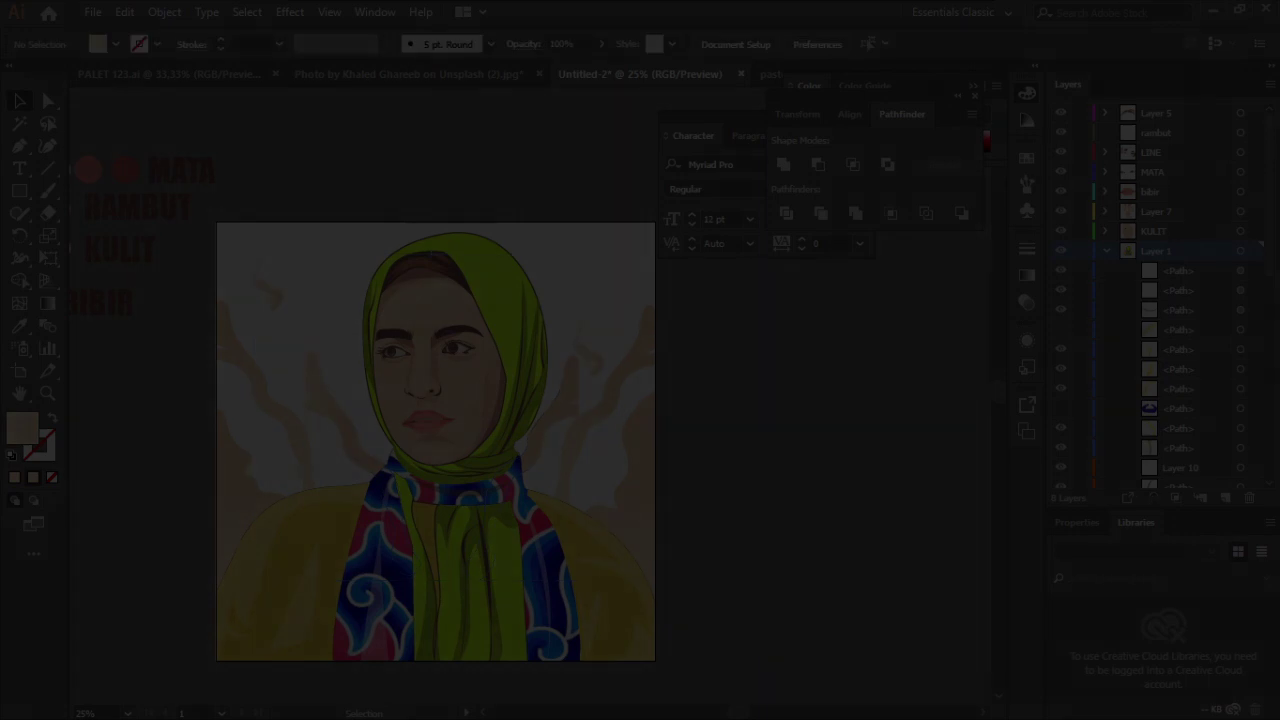
scroll(266, 260, down, 1)
scroll(266, 260, up, 4)
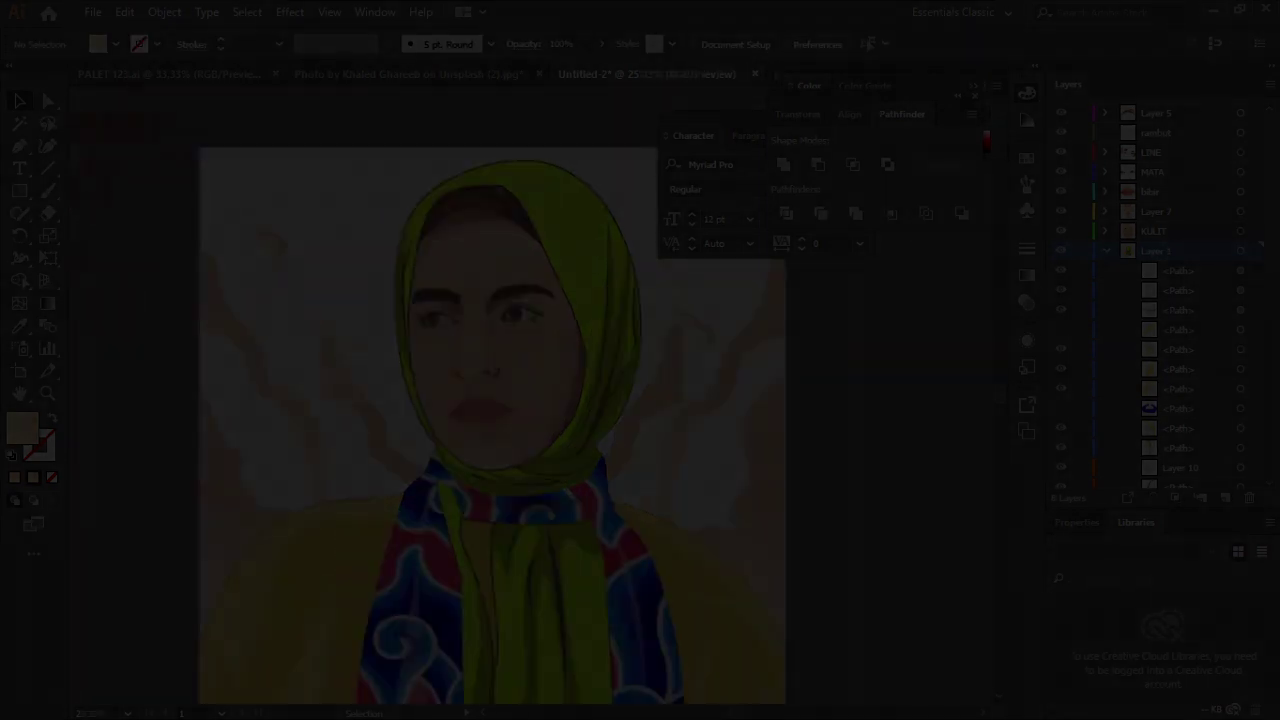
scroll(266, 260, down, 4)
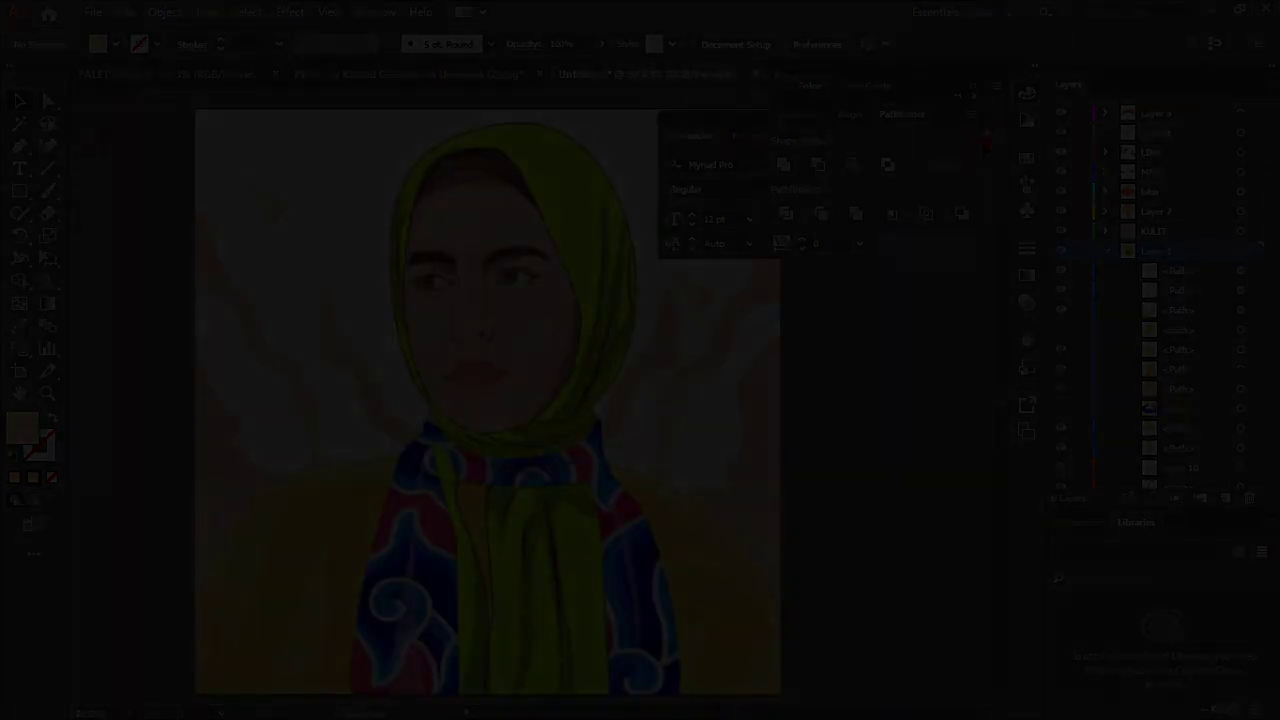
scroll(487, 407, up, 1)
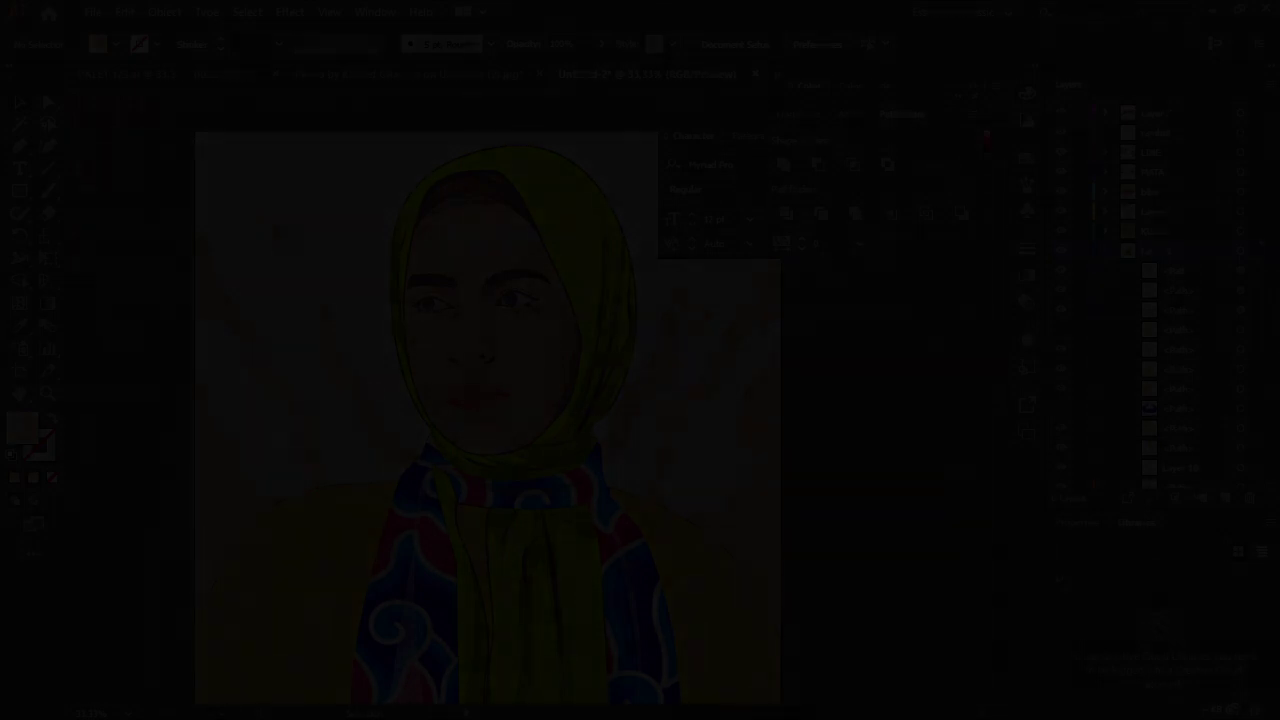